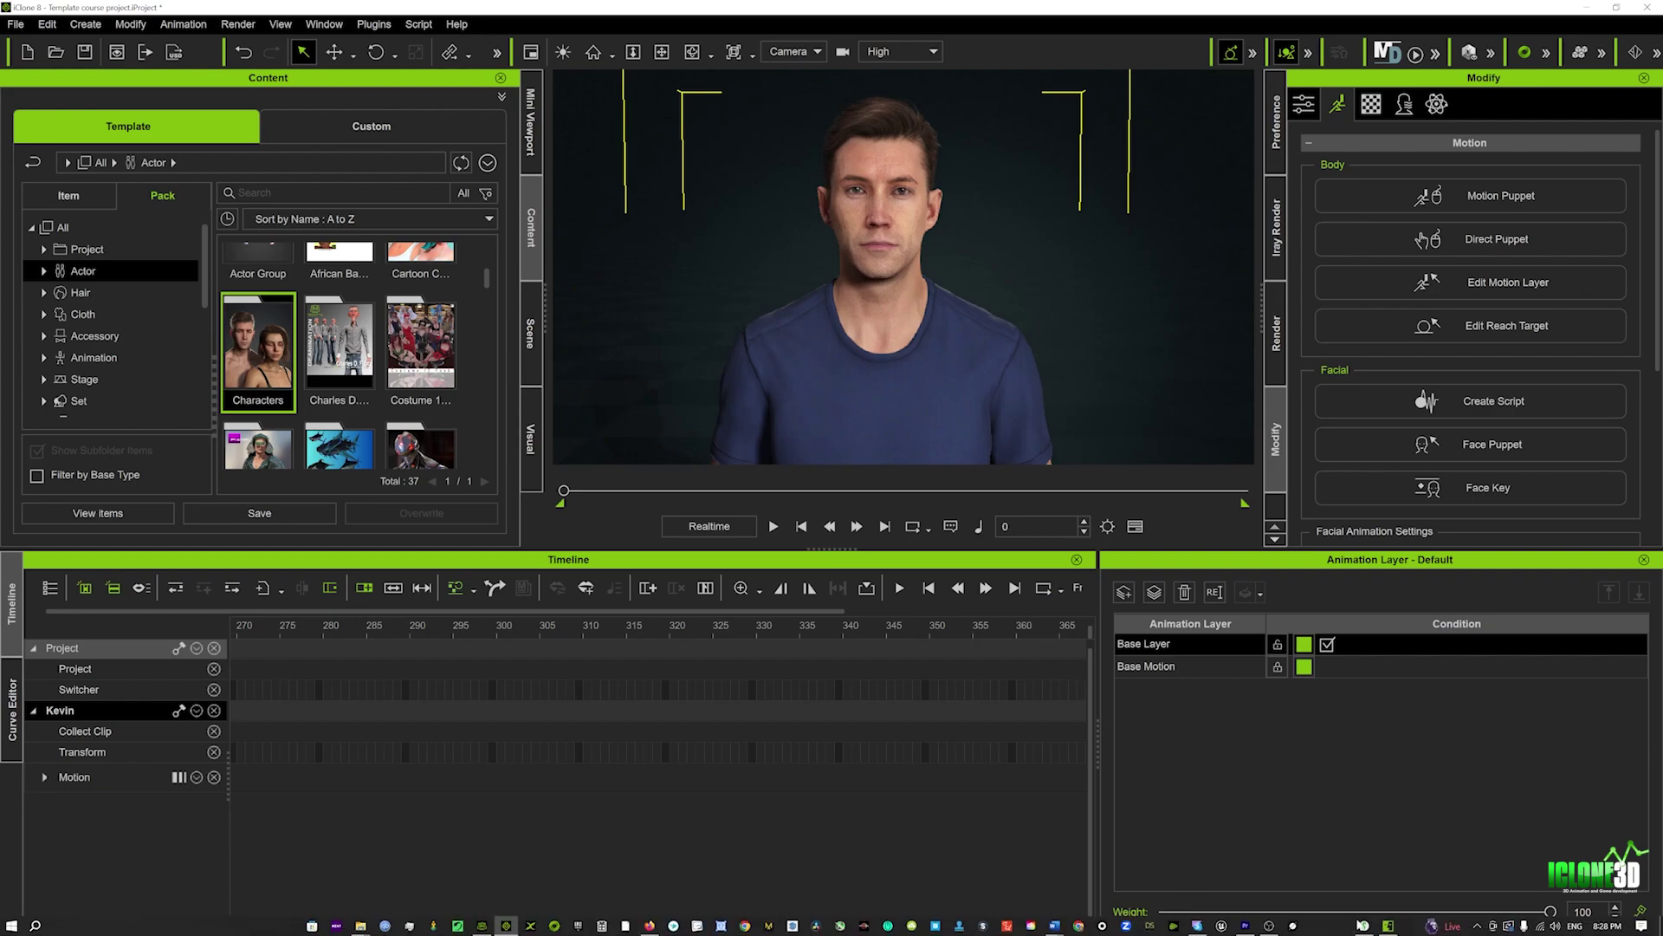
# Bring the AccuFACE webcam tracking window forward and keep Static Cam as the tracking mode.
pyautogui.click(1389, 927)
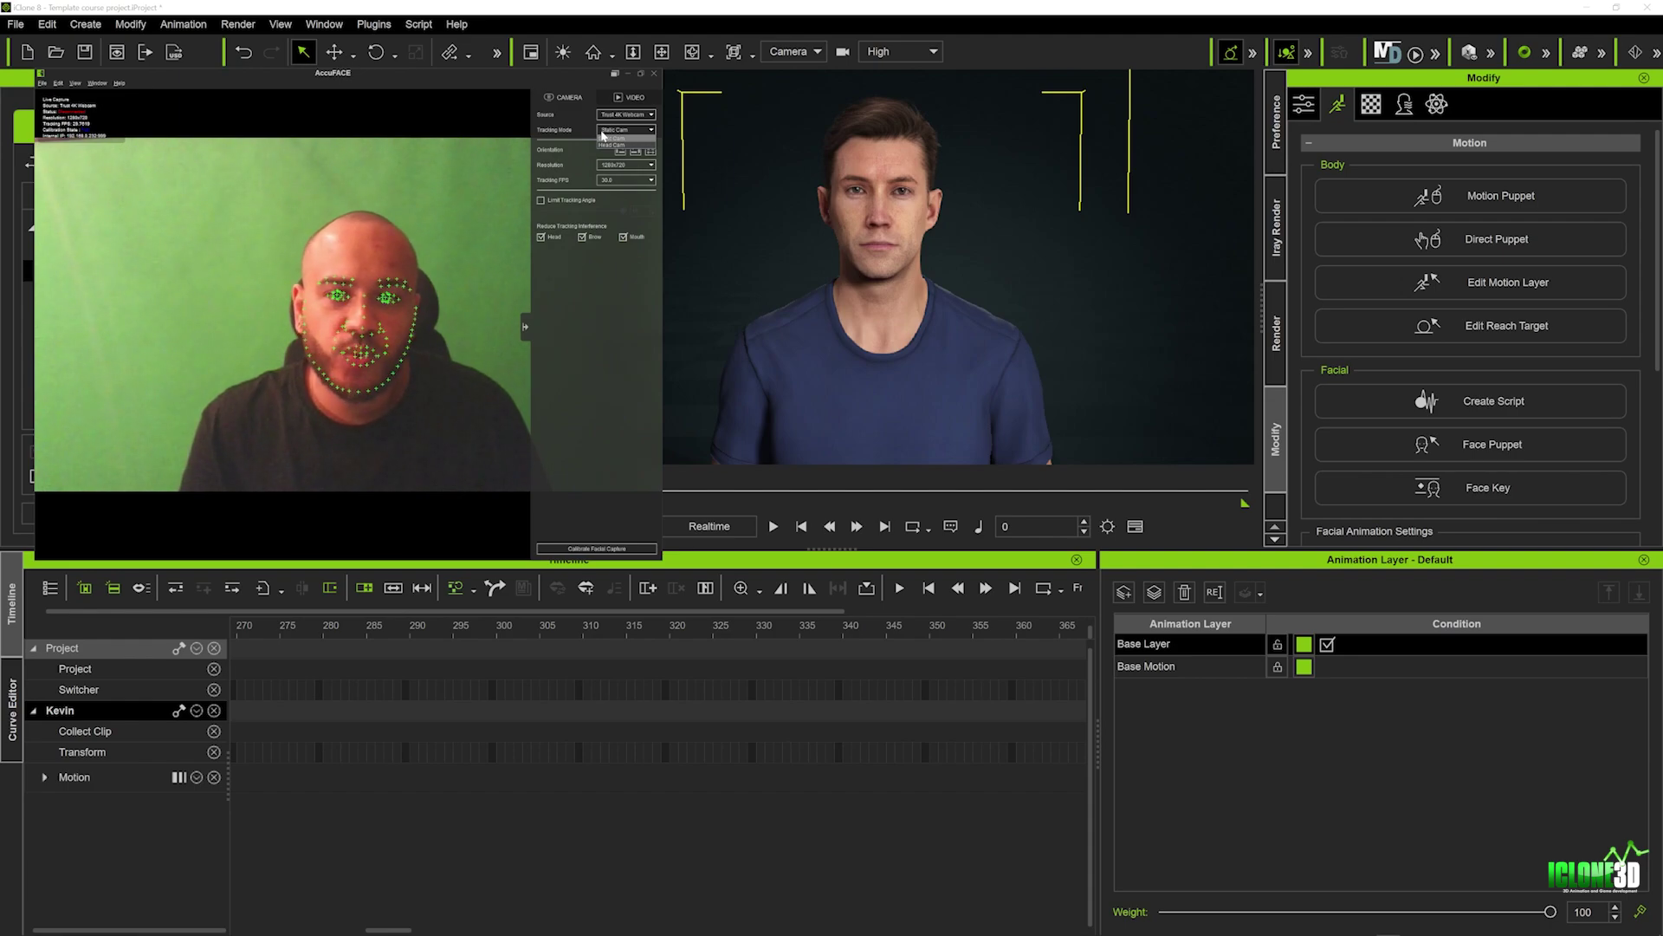
pyautogui.click(581, 136)
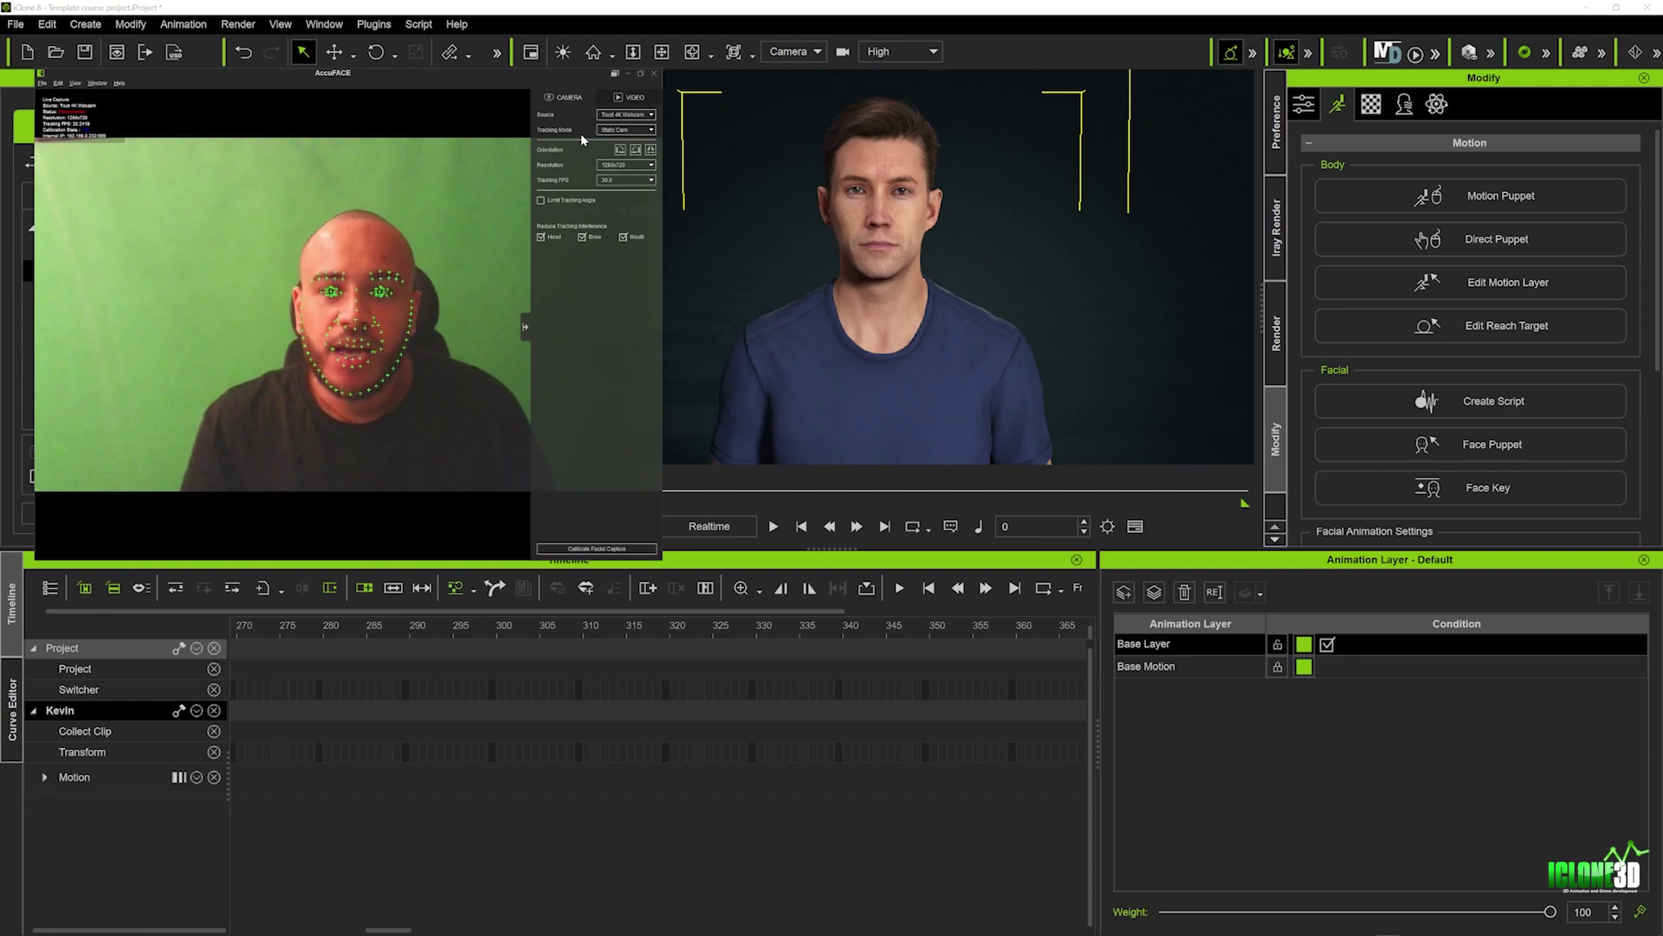
# Calibrate the Neutral Face, Brow Raise, Brow Drop and Brow Inner Raise expressions, then close calibration.
pyautogui.click(597, 548)
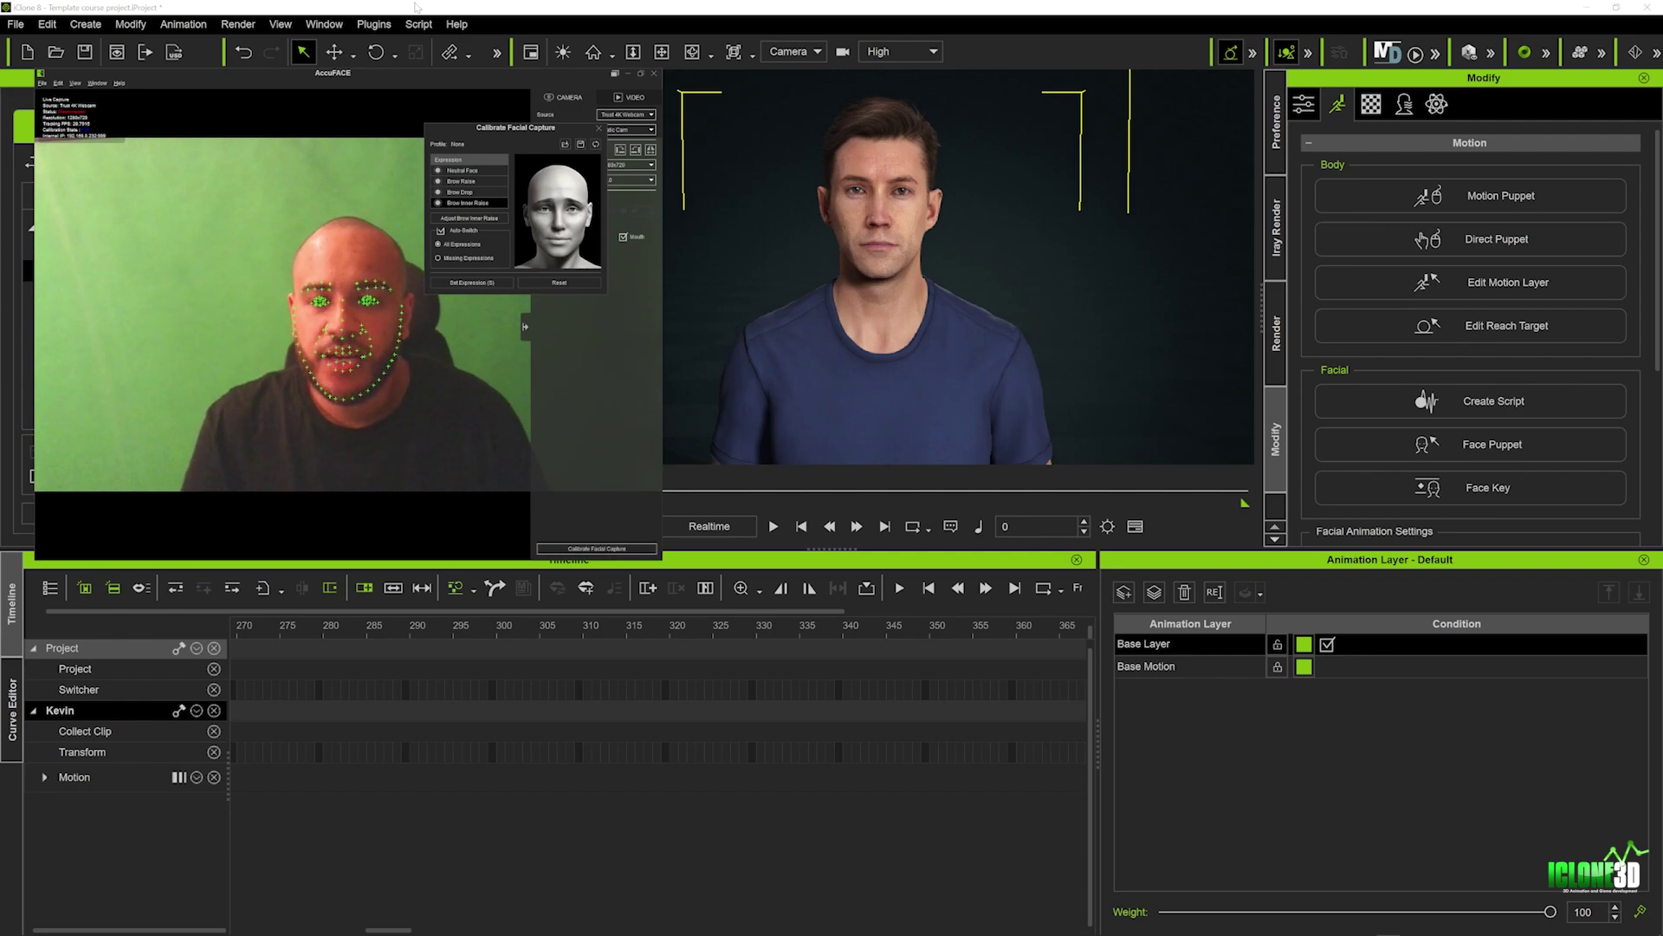
pyautogui.click(453, 171)
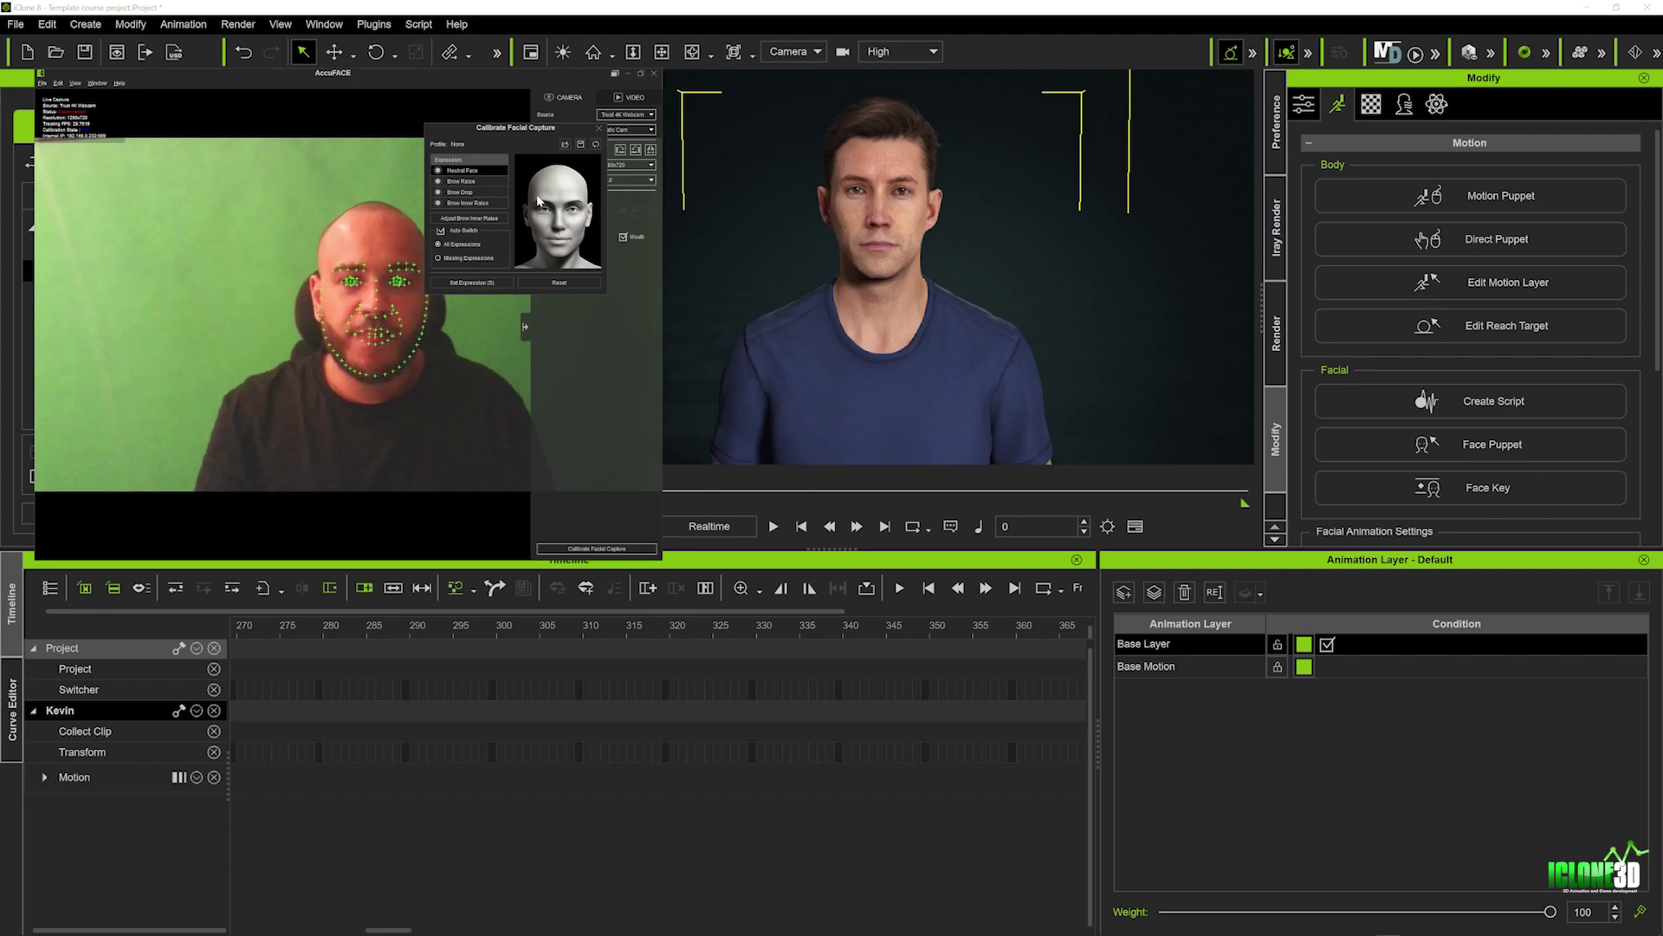
pyautogui.click(470, 283)
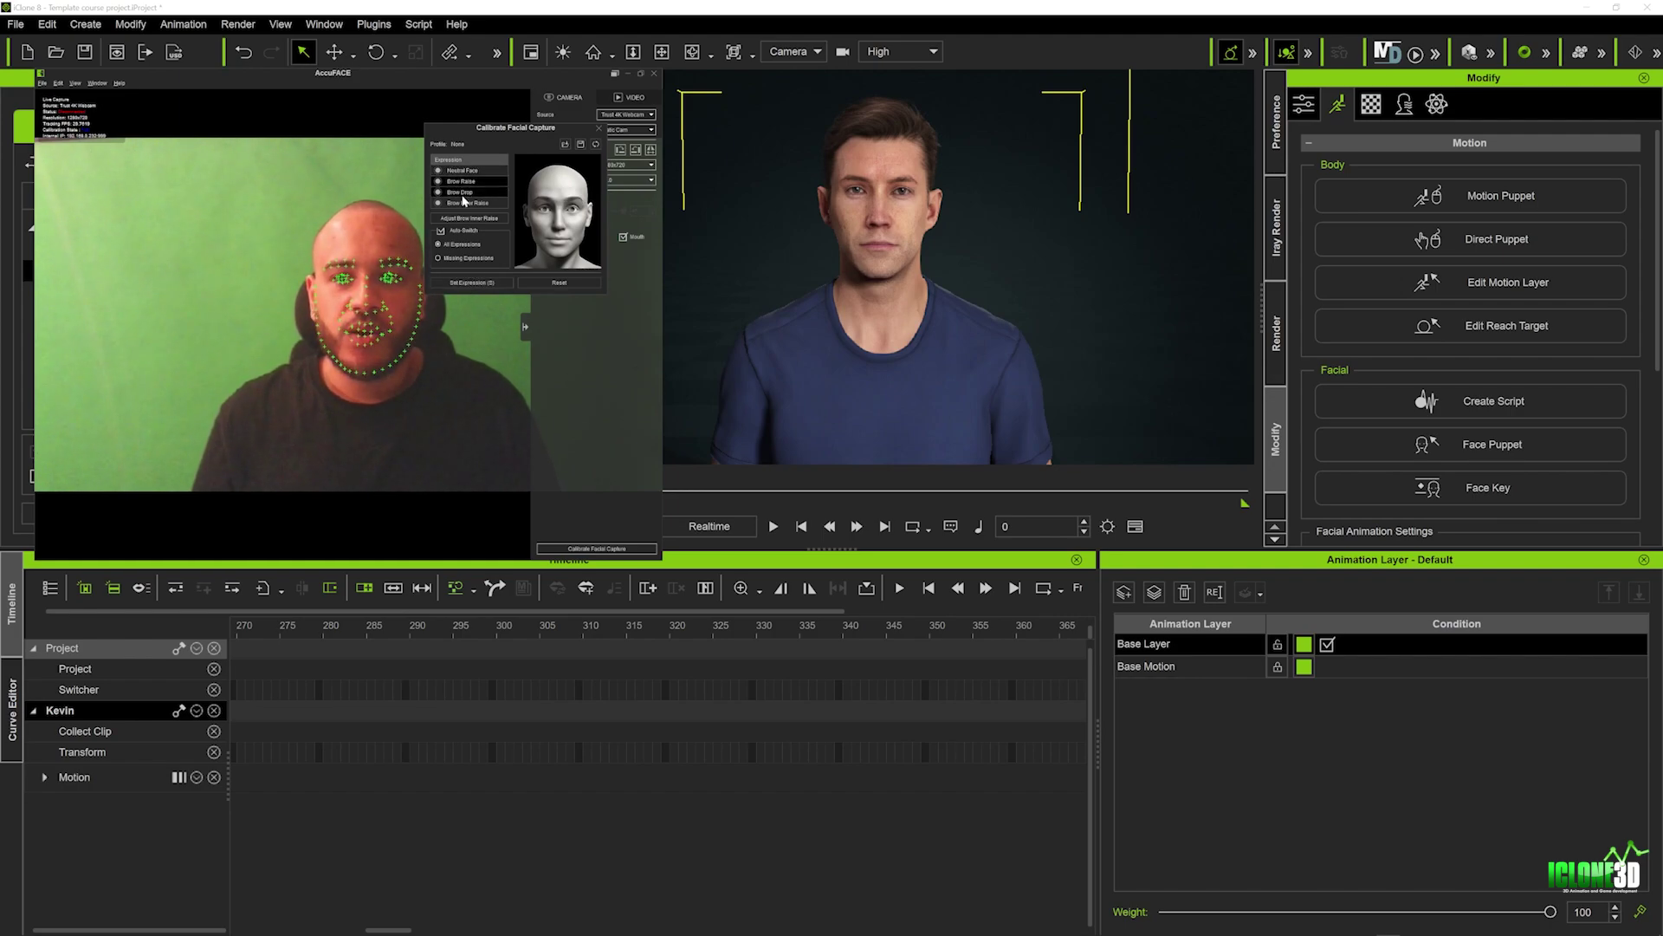
pyautogui.click(471, 283)
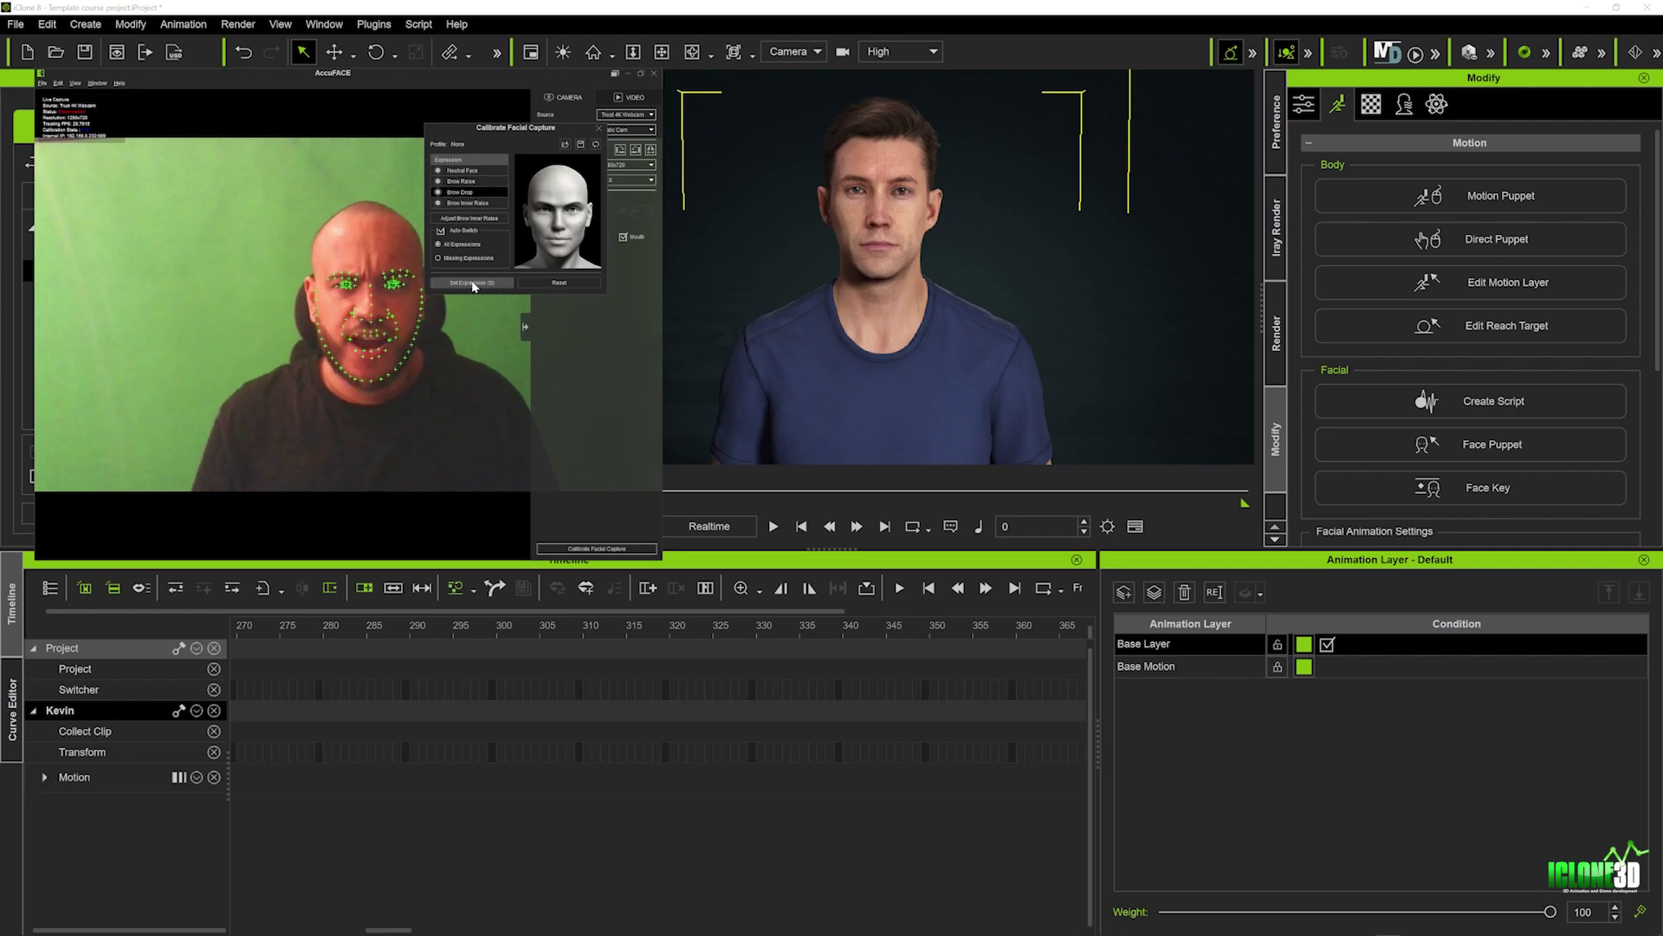
pyautogui.click(472, 283)
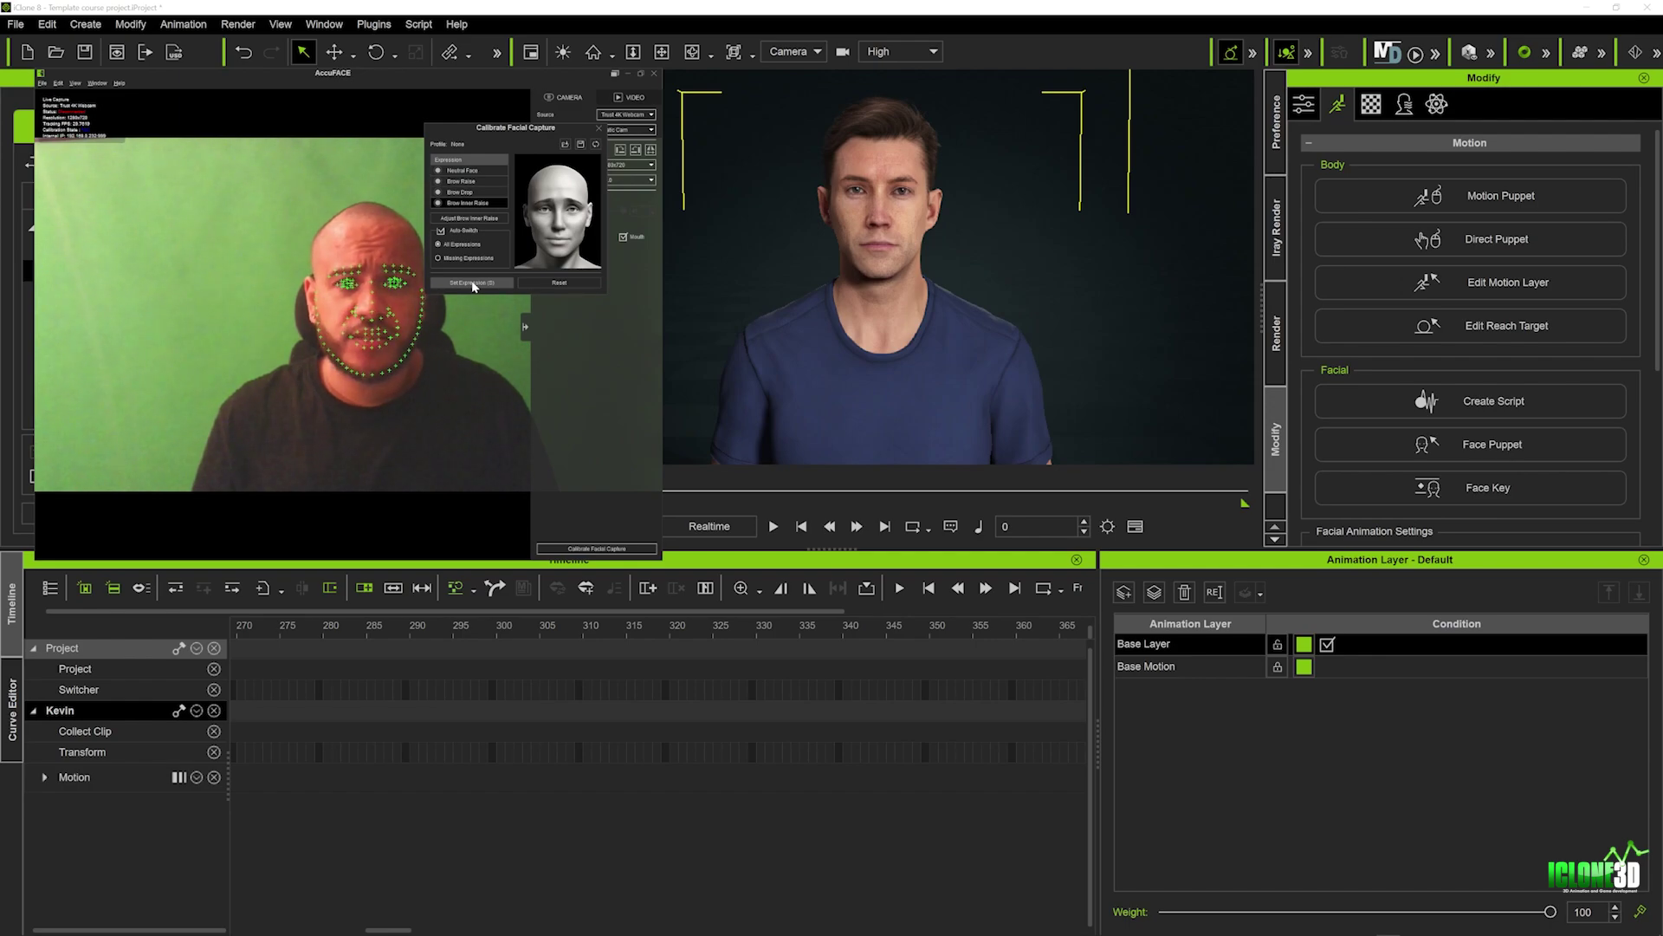
pyautogui.click(473, 283)
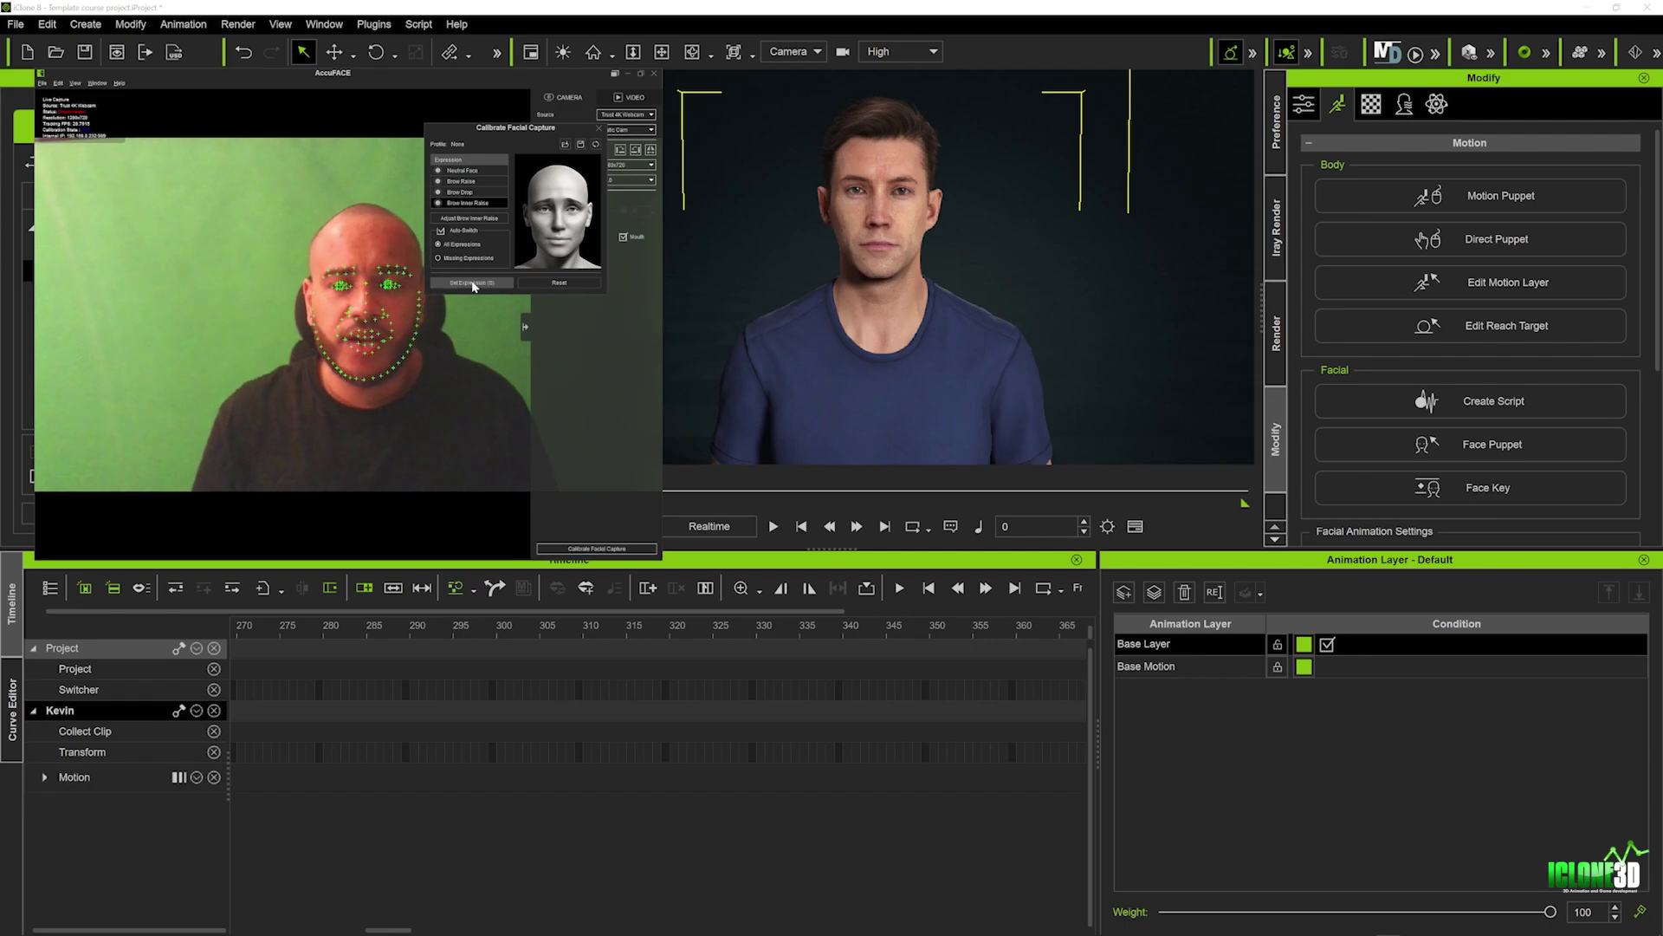
pyautogui.click(480, 189)
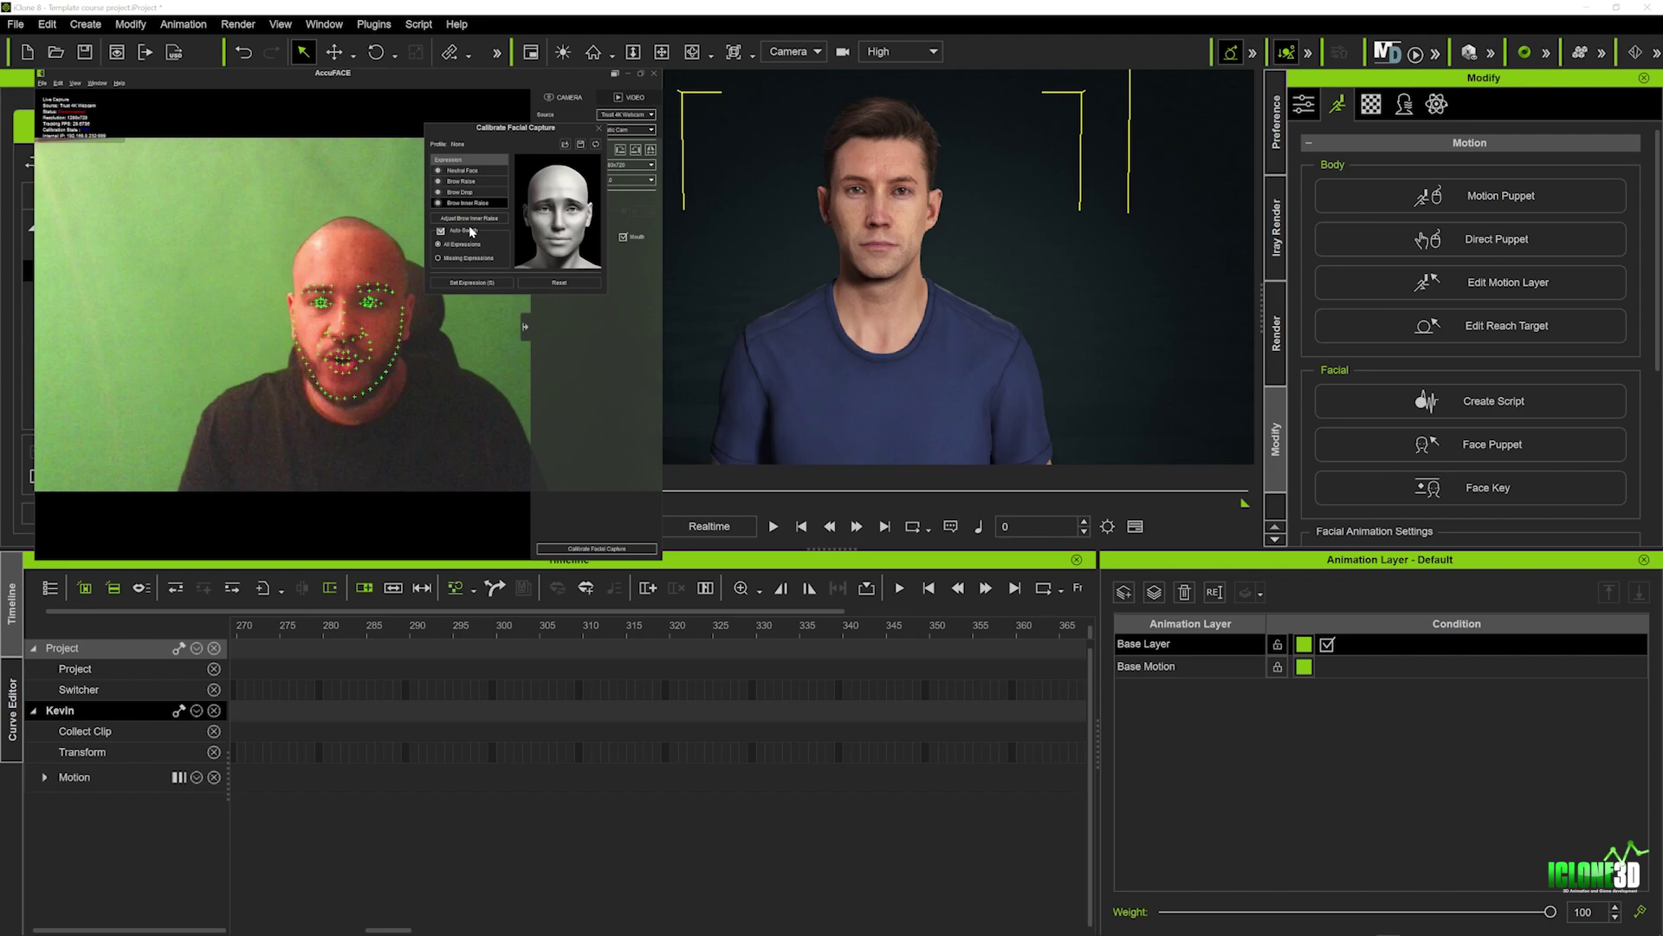
pyautogui.click(597, 129)
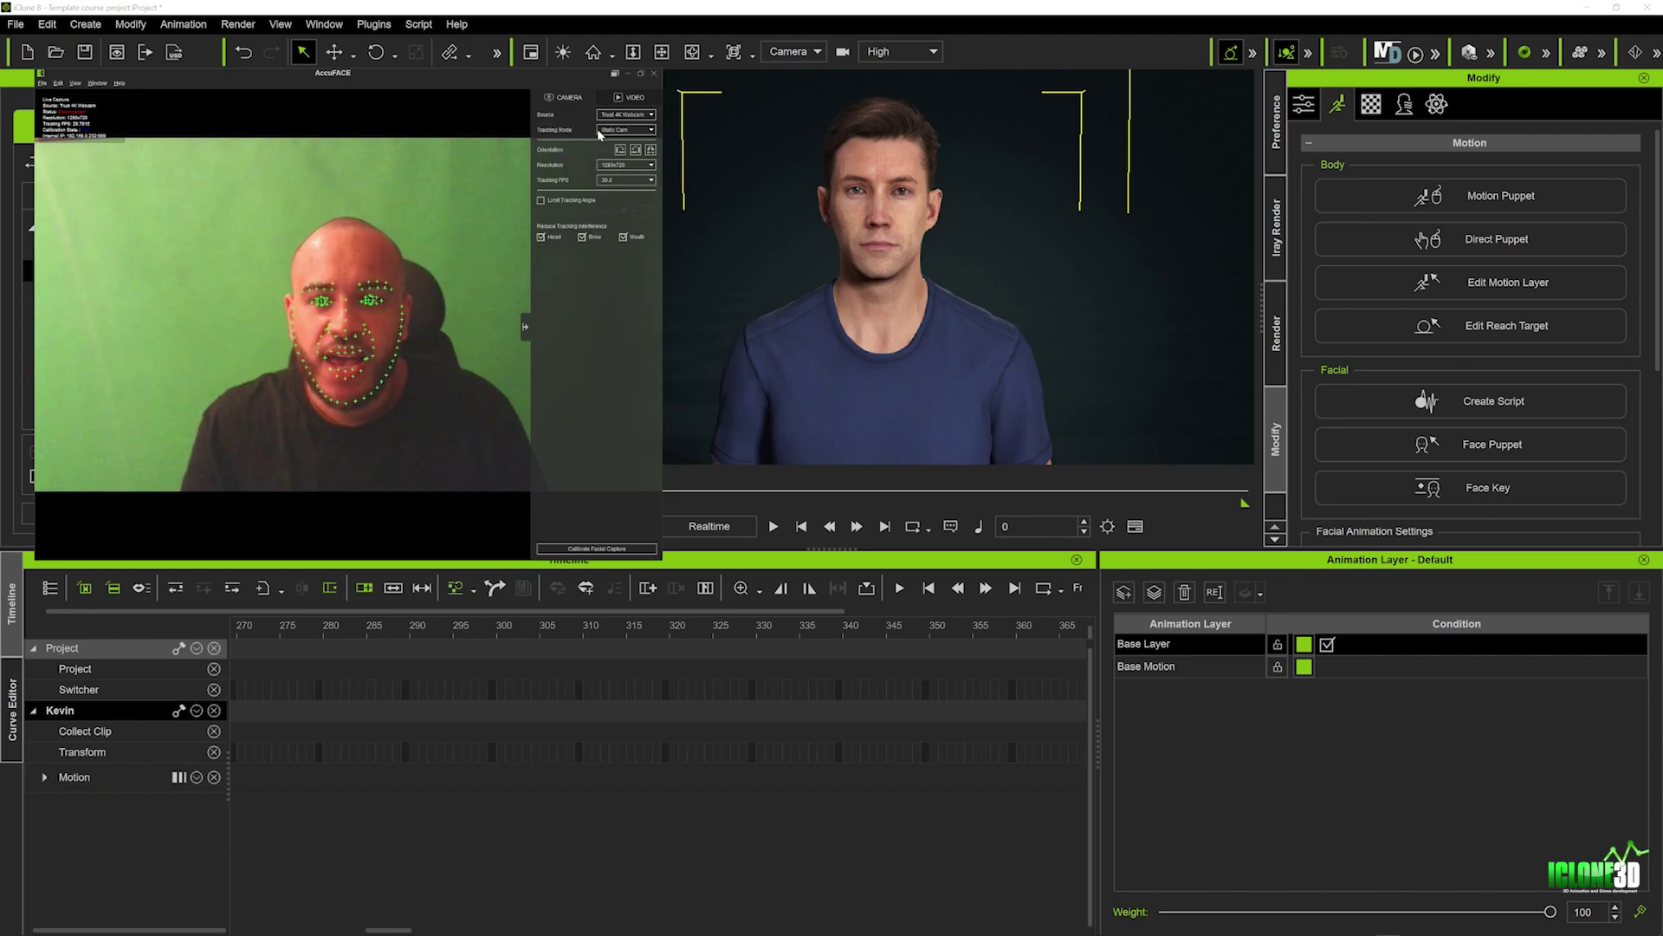
# Hide AccuFACE and open the Motion LIVE panel in iClone.
pyautogui.click(882, 161)
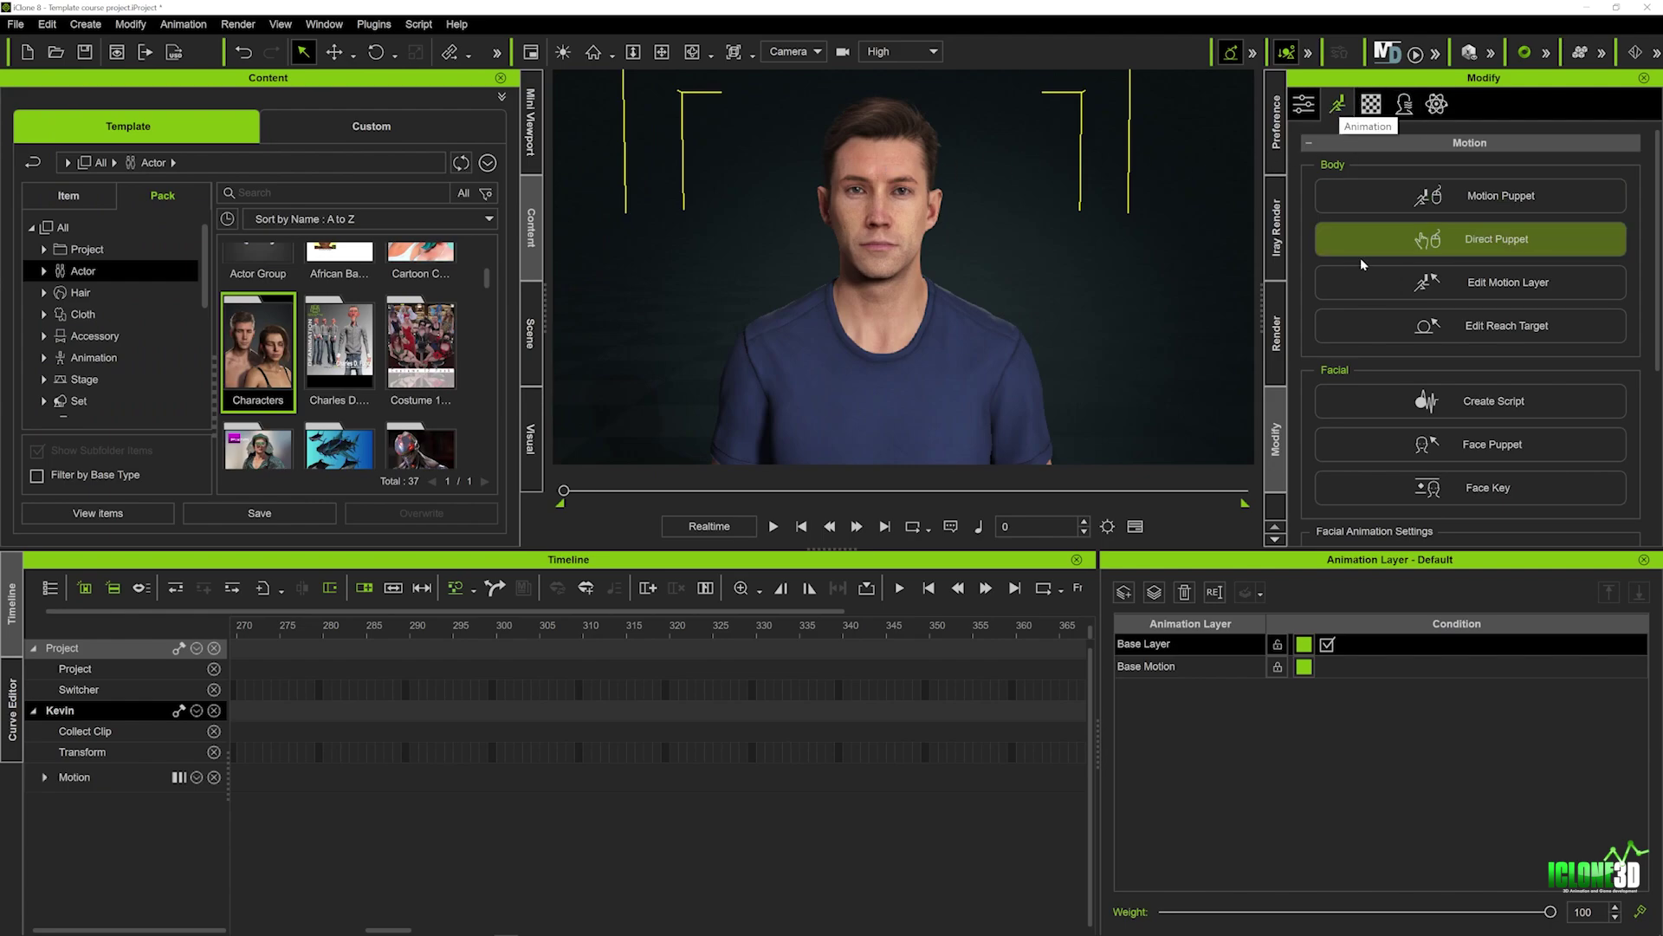
pyautogui.scroll(-5, 1377, 269)
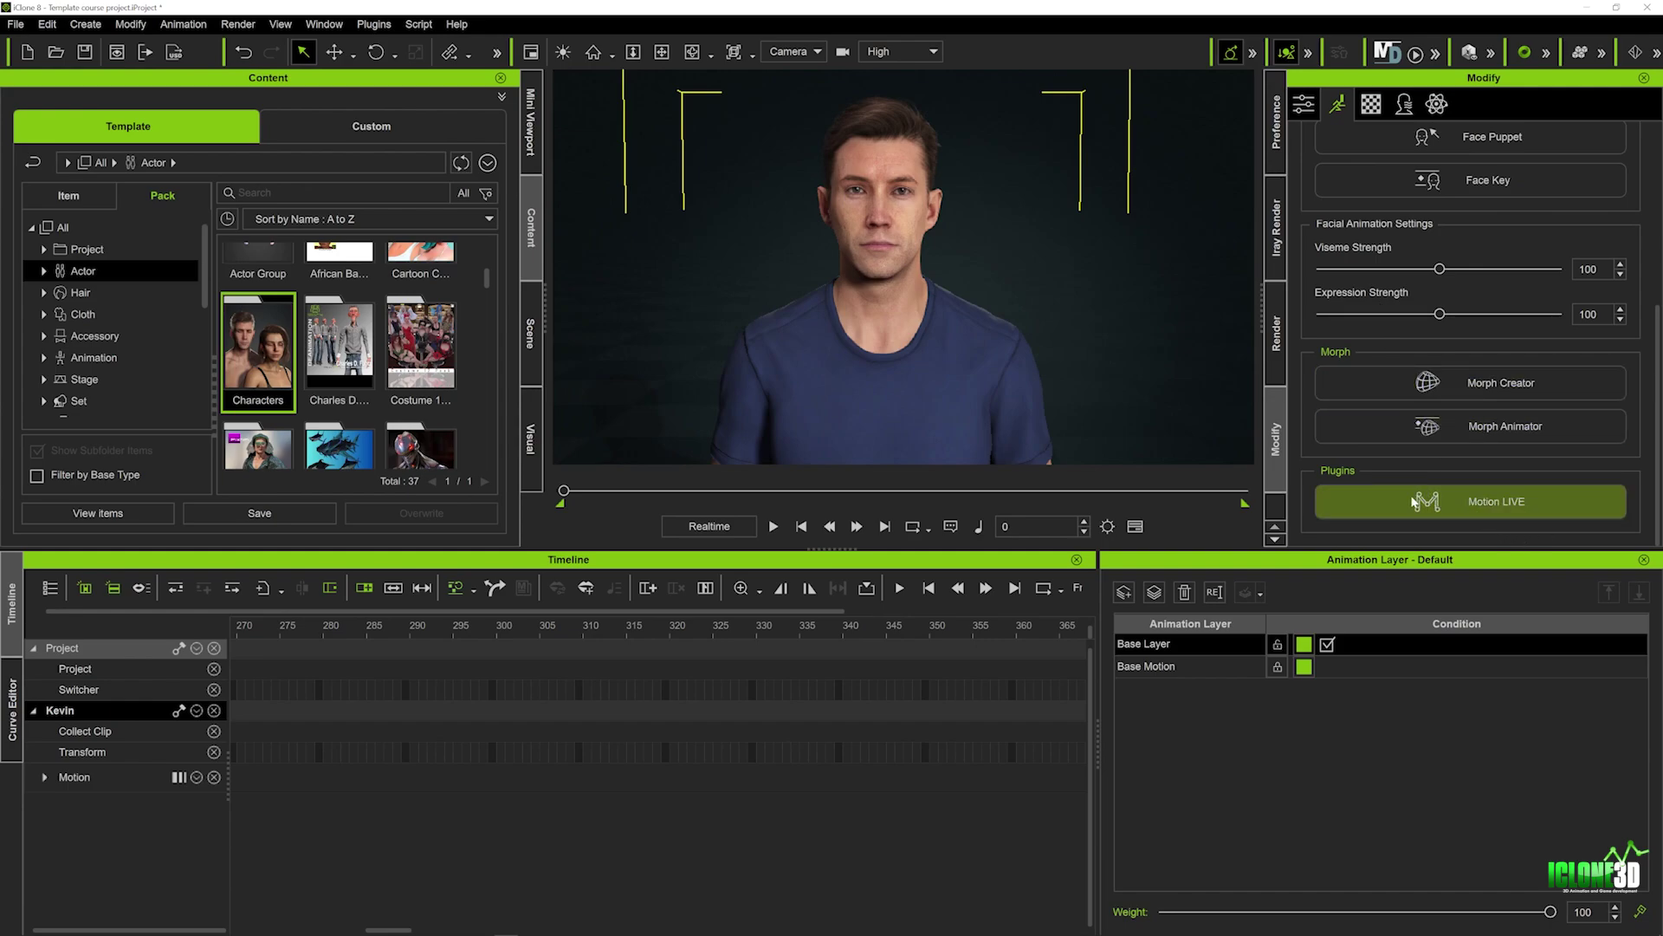
pyautogui.click(1460, 501)
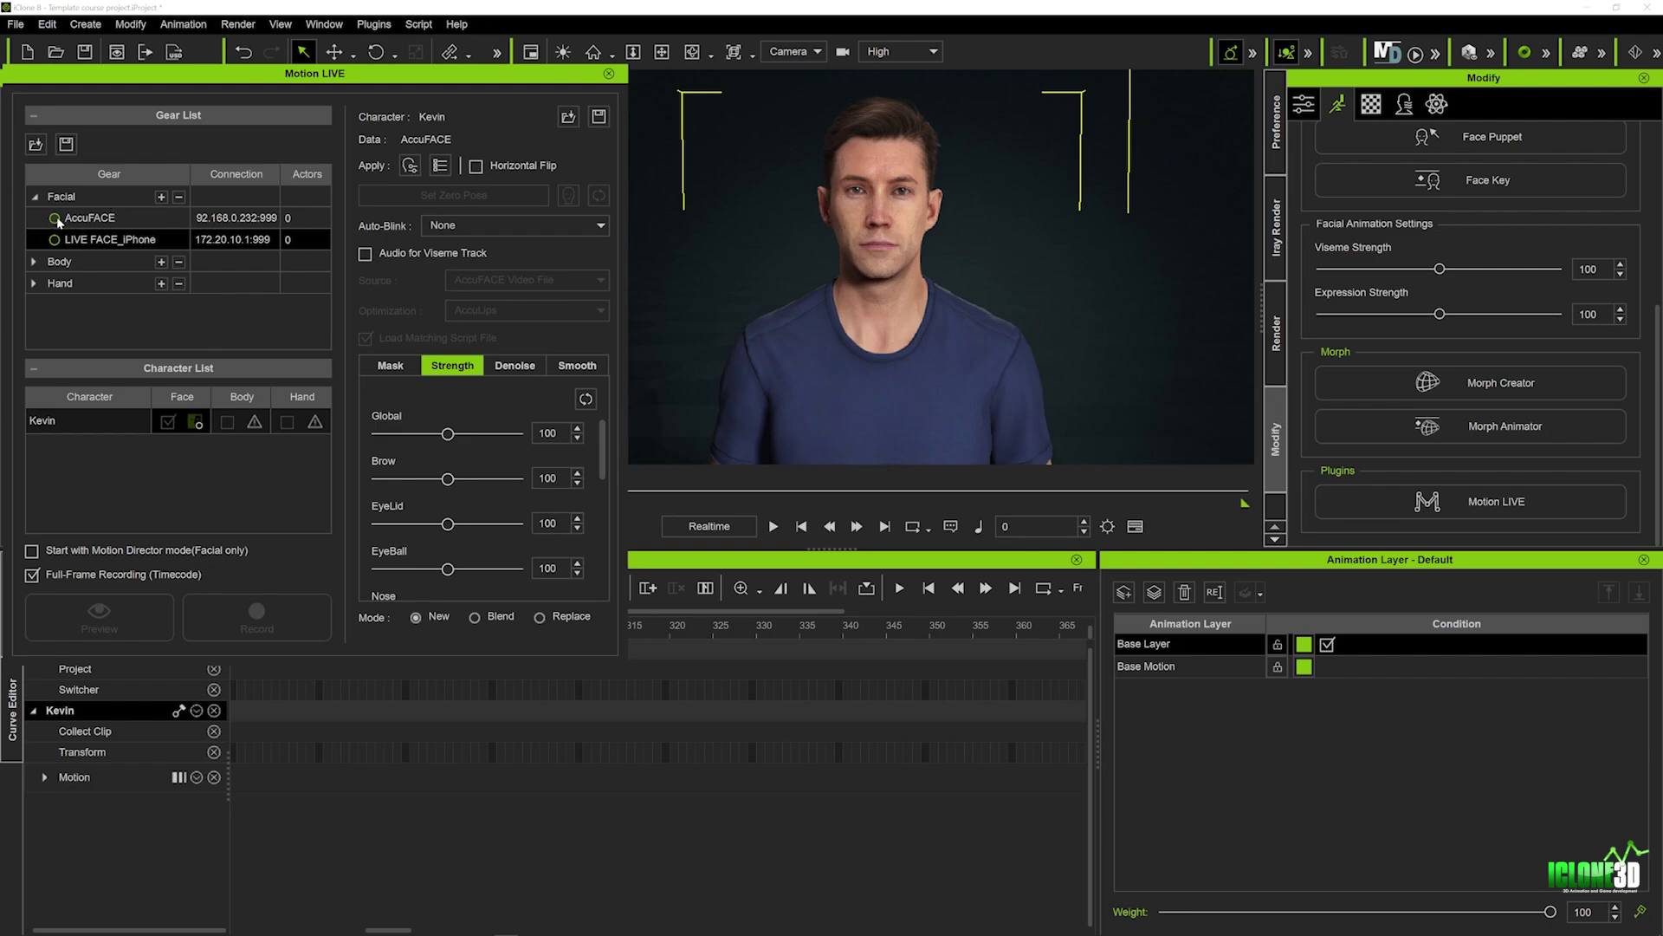
# Connect the AccuFACE gear and assign it to drive Kevin's face.
pyautogui.click(54, 218)
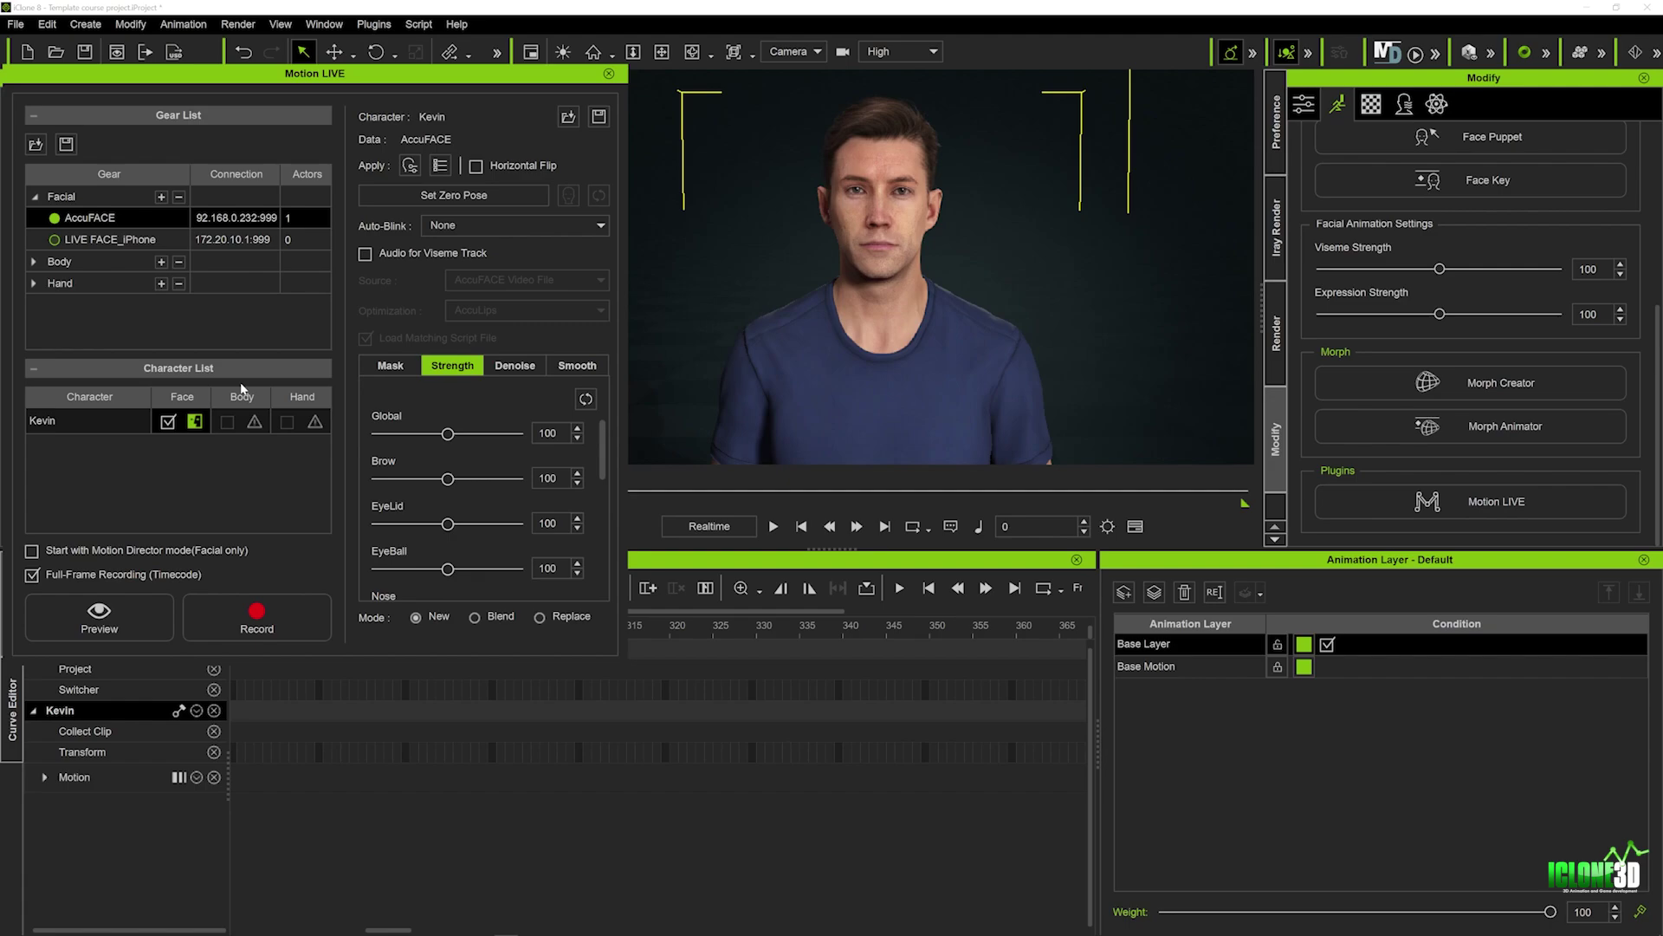
pyautogui.click(196, 423)
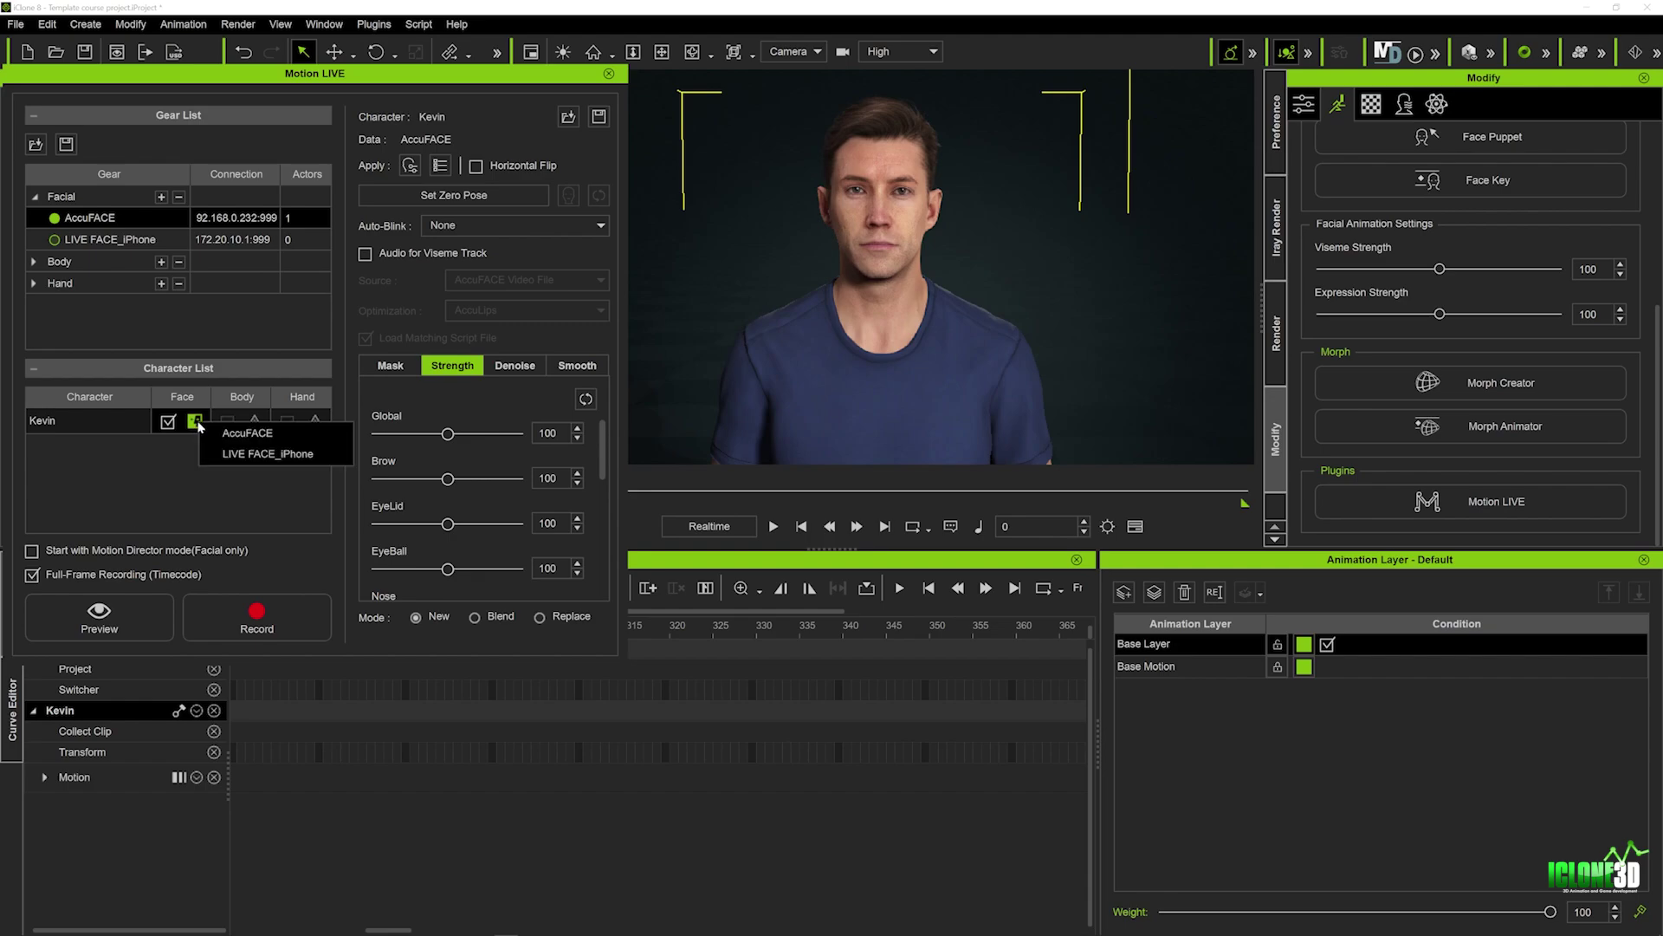
pyautogui.click(245, 438)
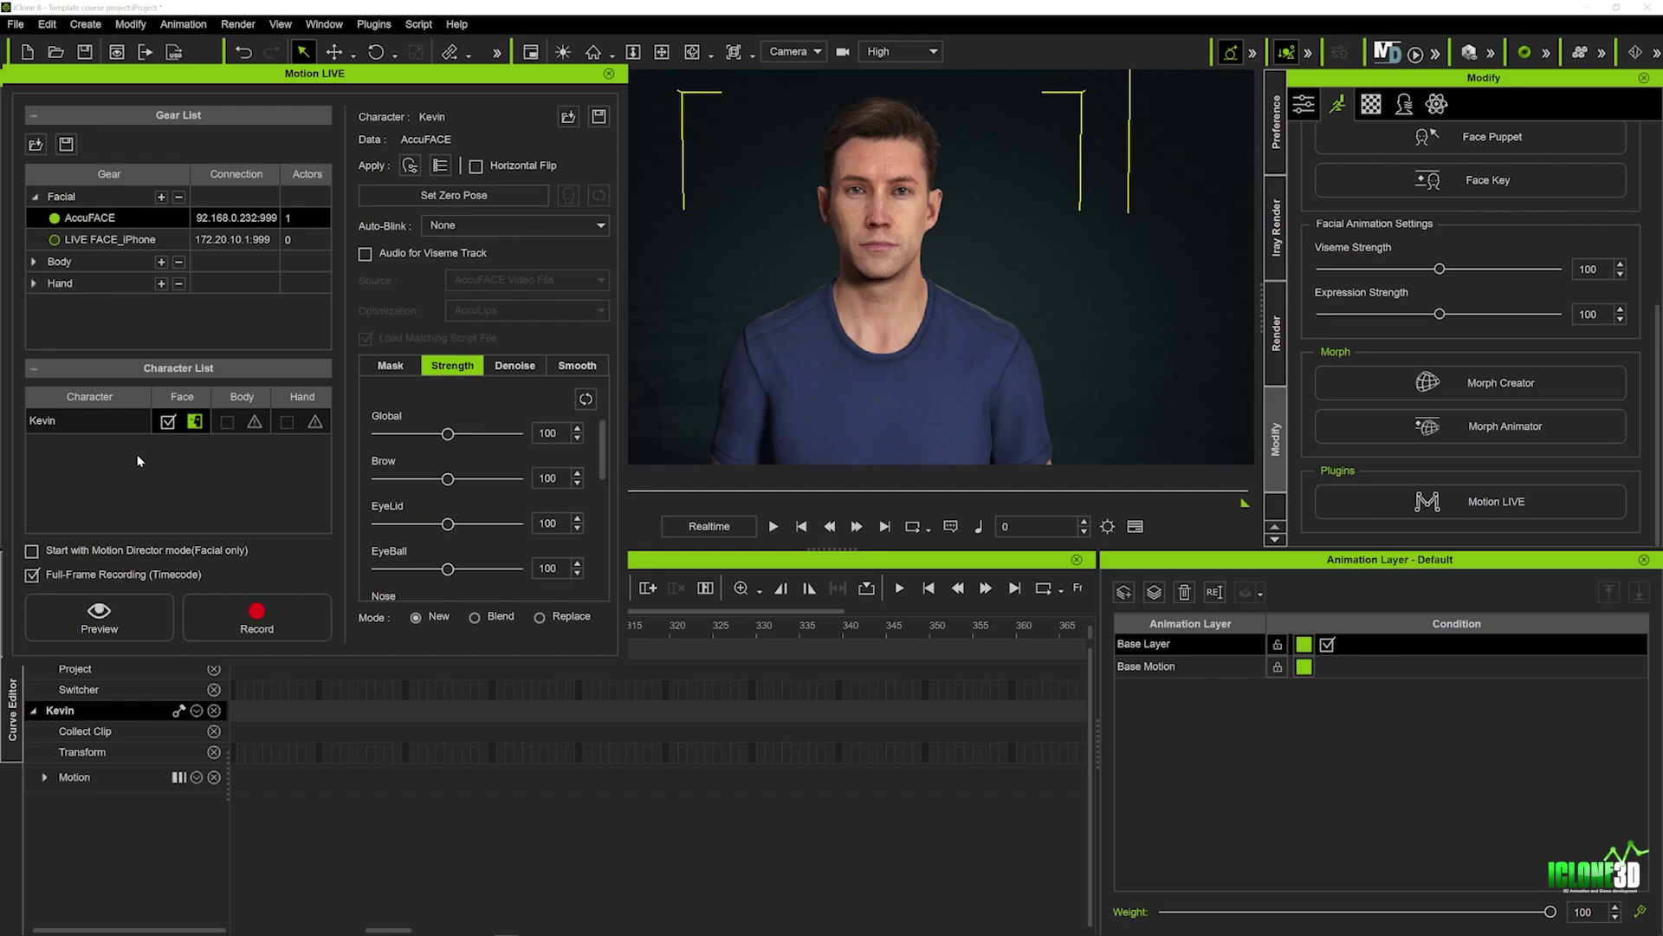
# Start the live face preview and set Global strength to 65 and EyeLid strength to 142.
pyautogui.click(99, 623)
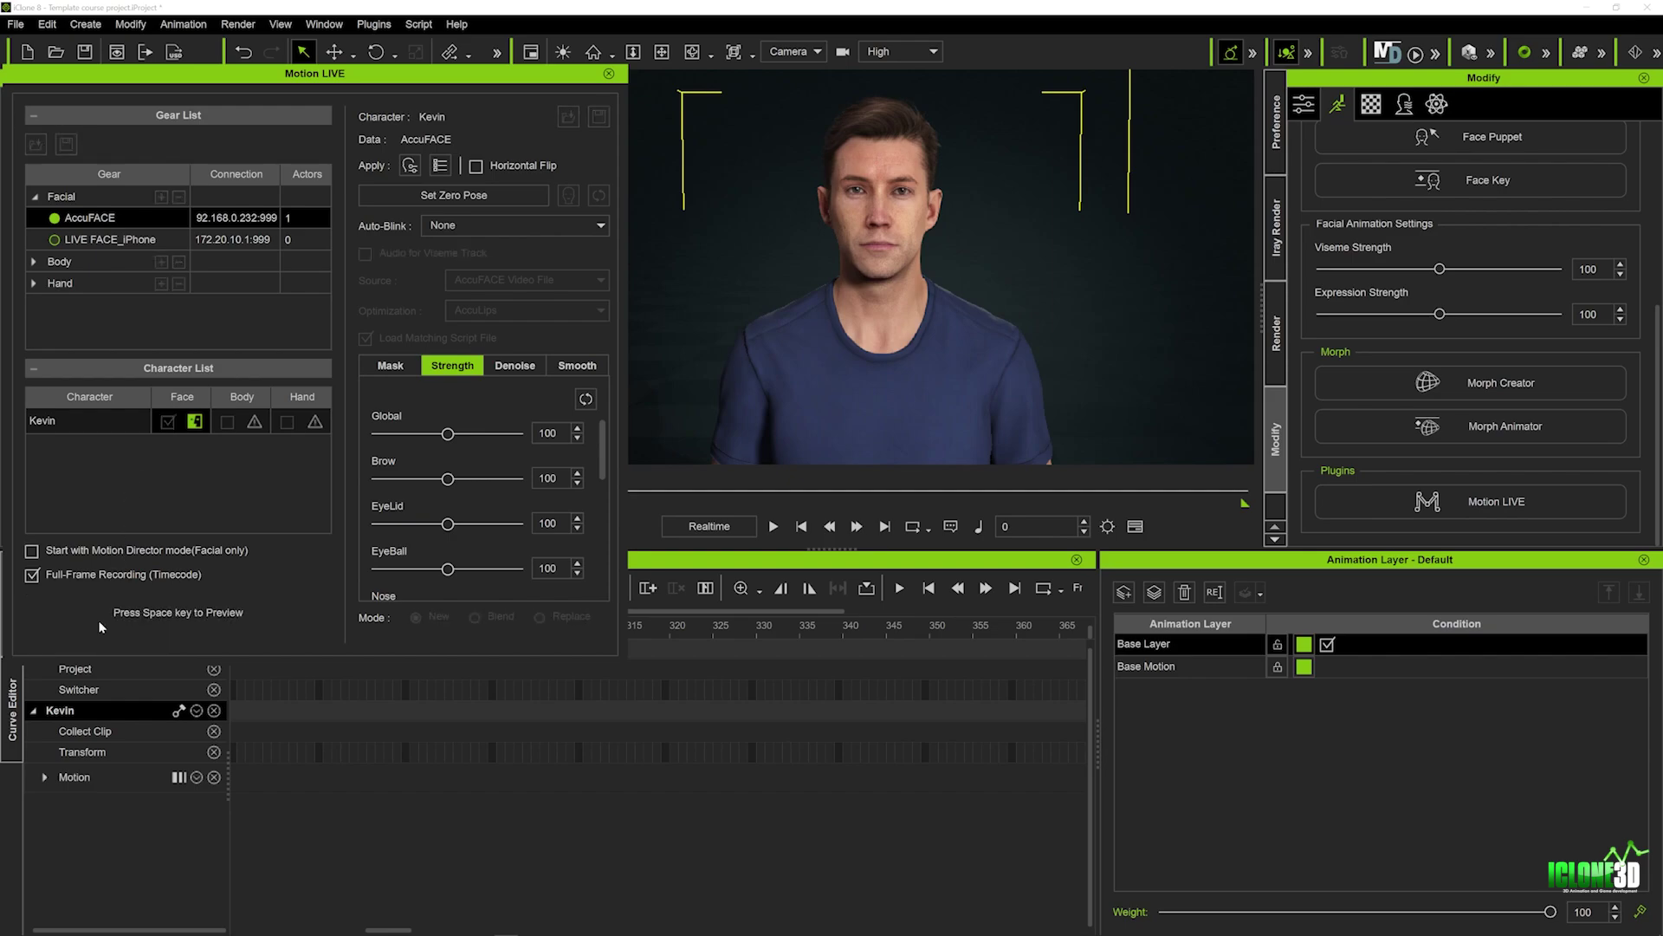
pyautogui.press('space')
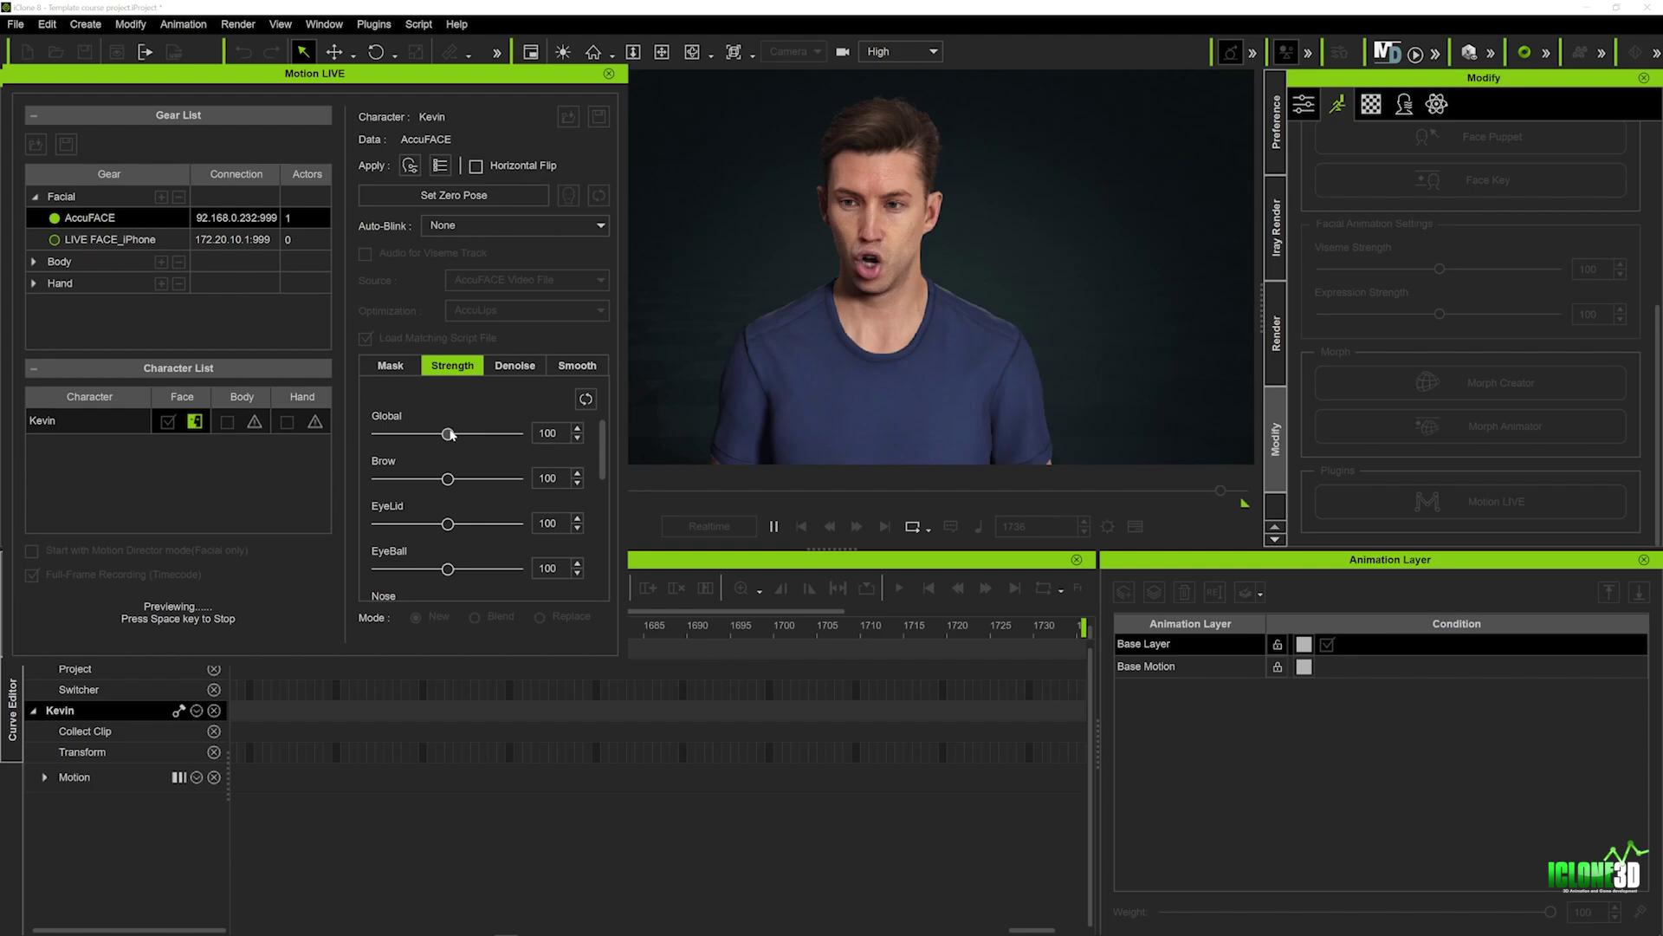
pyautogui.moveTo(449, 433); pyautogui.dragTo(426, 436)
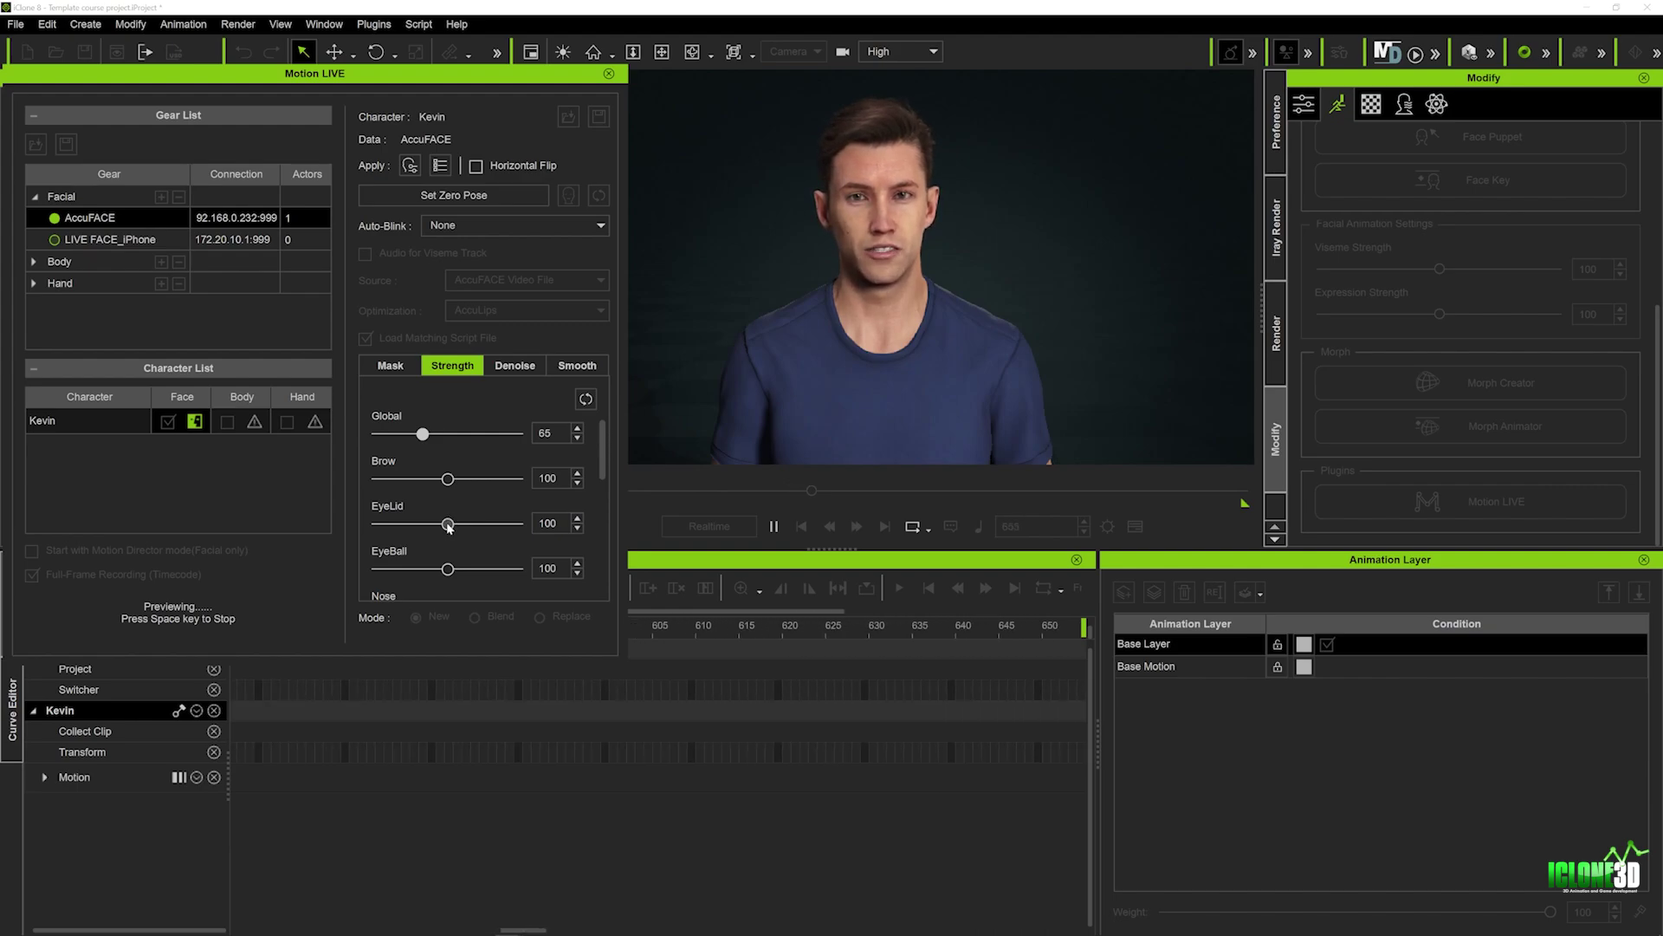
pyautogui.moveTo(447, 526); pyautogui.dragTo(477, 528)
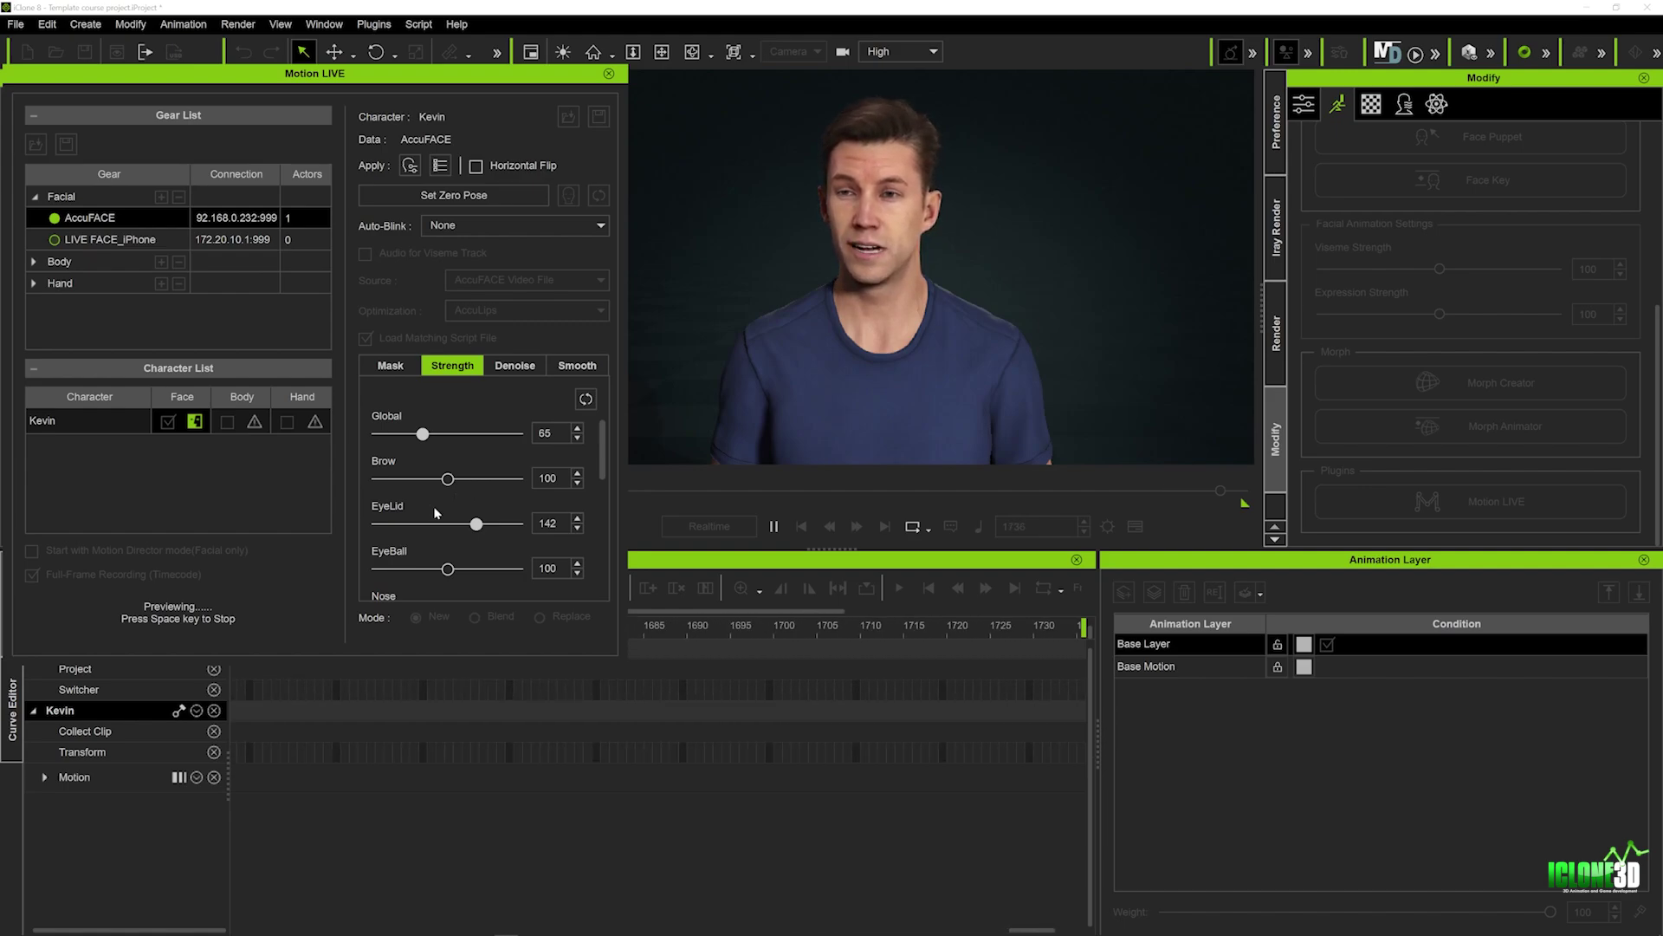
pyautogui.moveTo(604, 447); pyautogui.dragTo(620, 523)
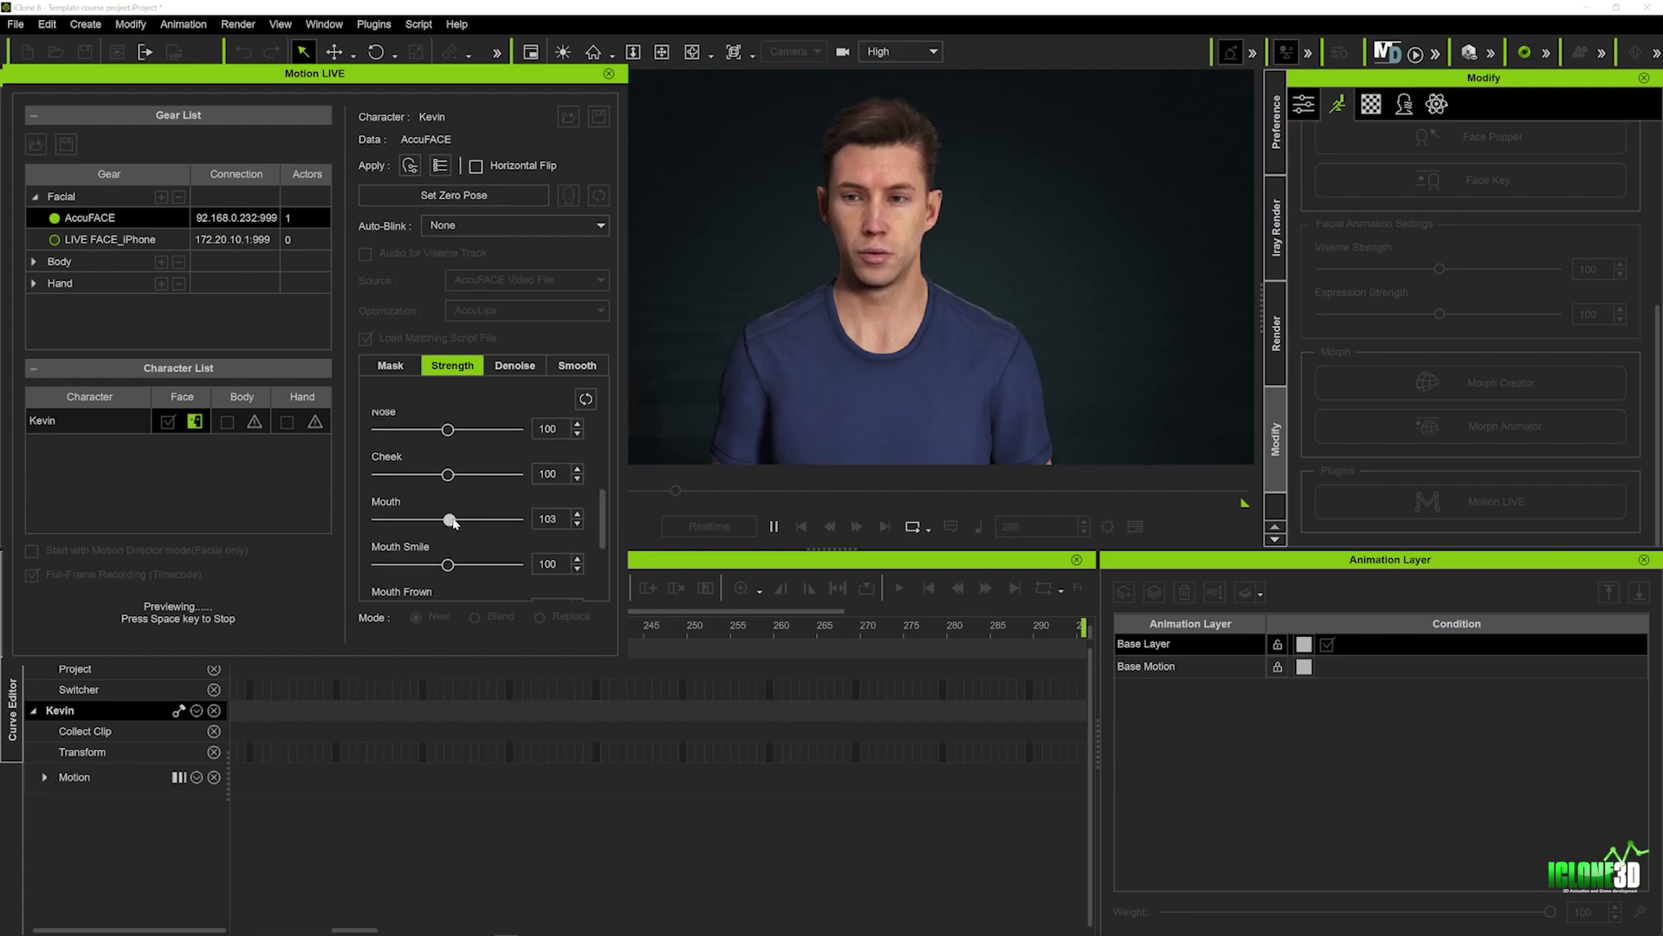
# Set Mouth strength to 107 and Global strength to 72, then show the Denoise settings.
pyautogui.moveTo(454, 521); pyautogui.dragTo(459, 522)
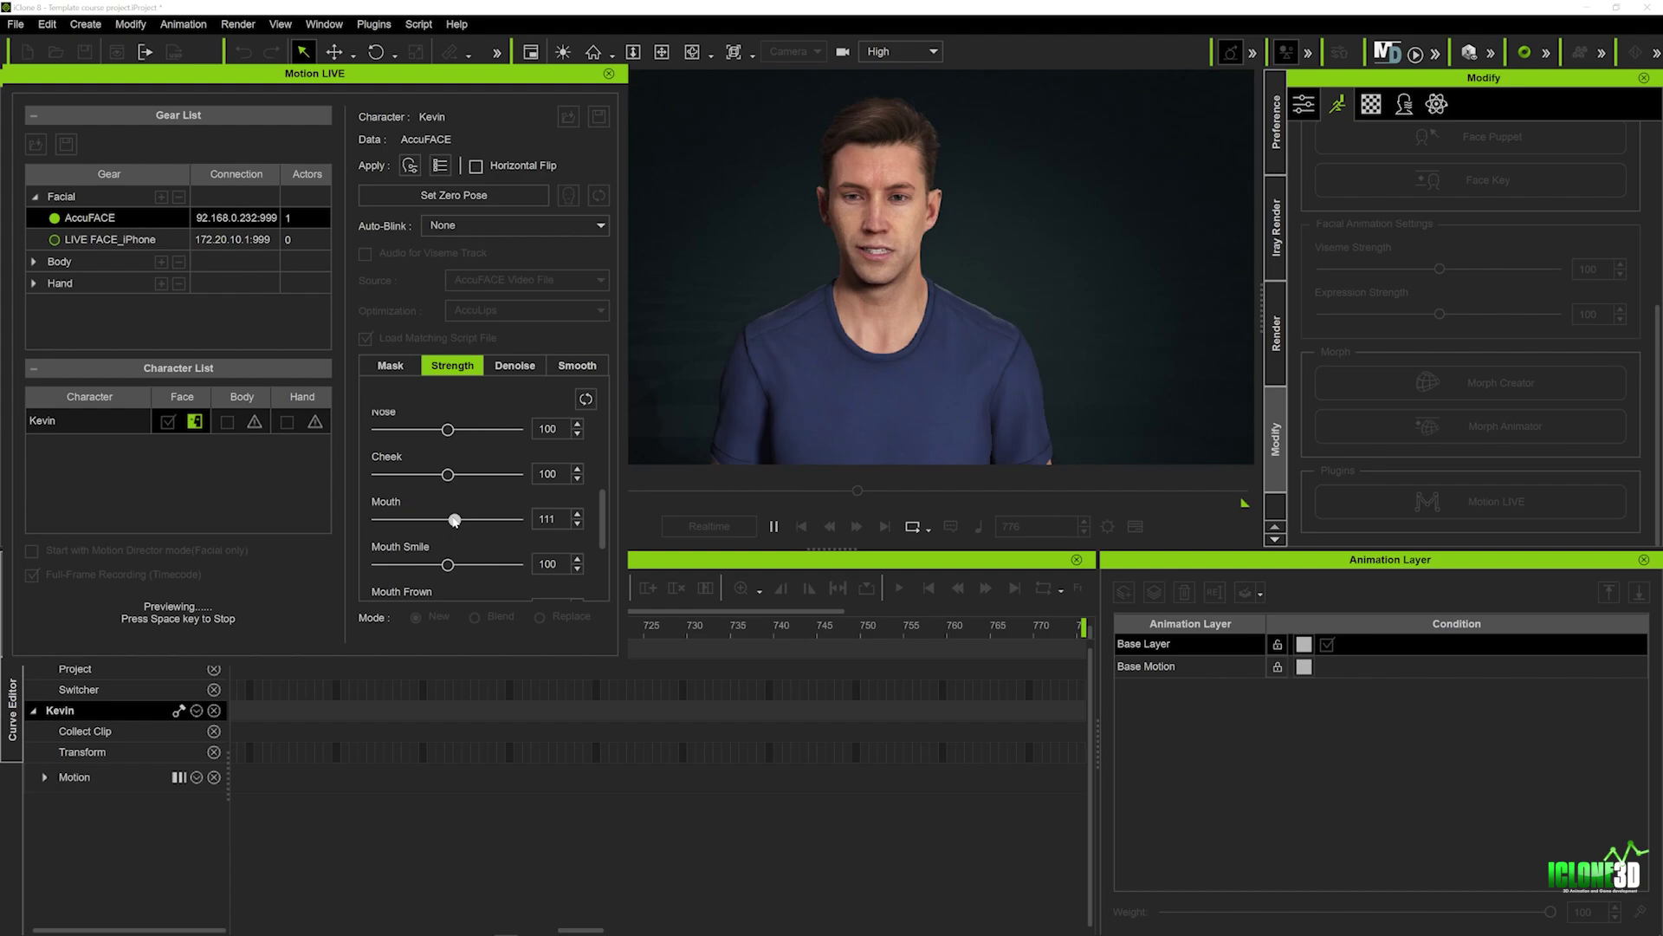
pyautogui.moveTo(455, 520); pyautogui.dragTo(452, 520)
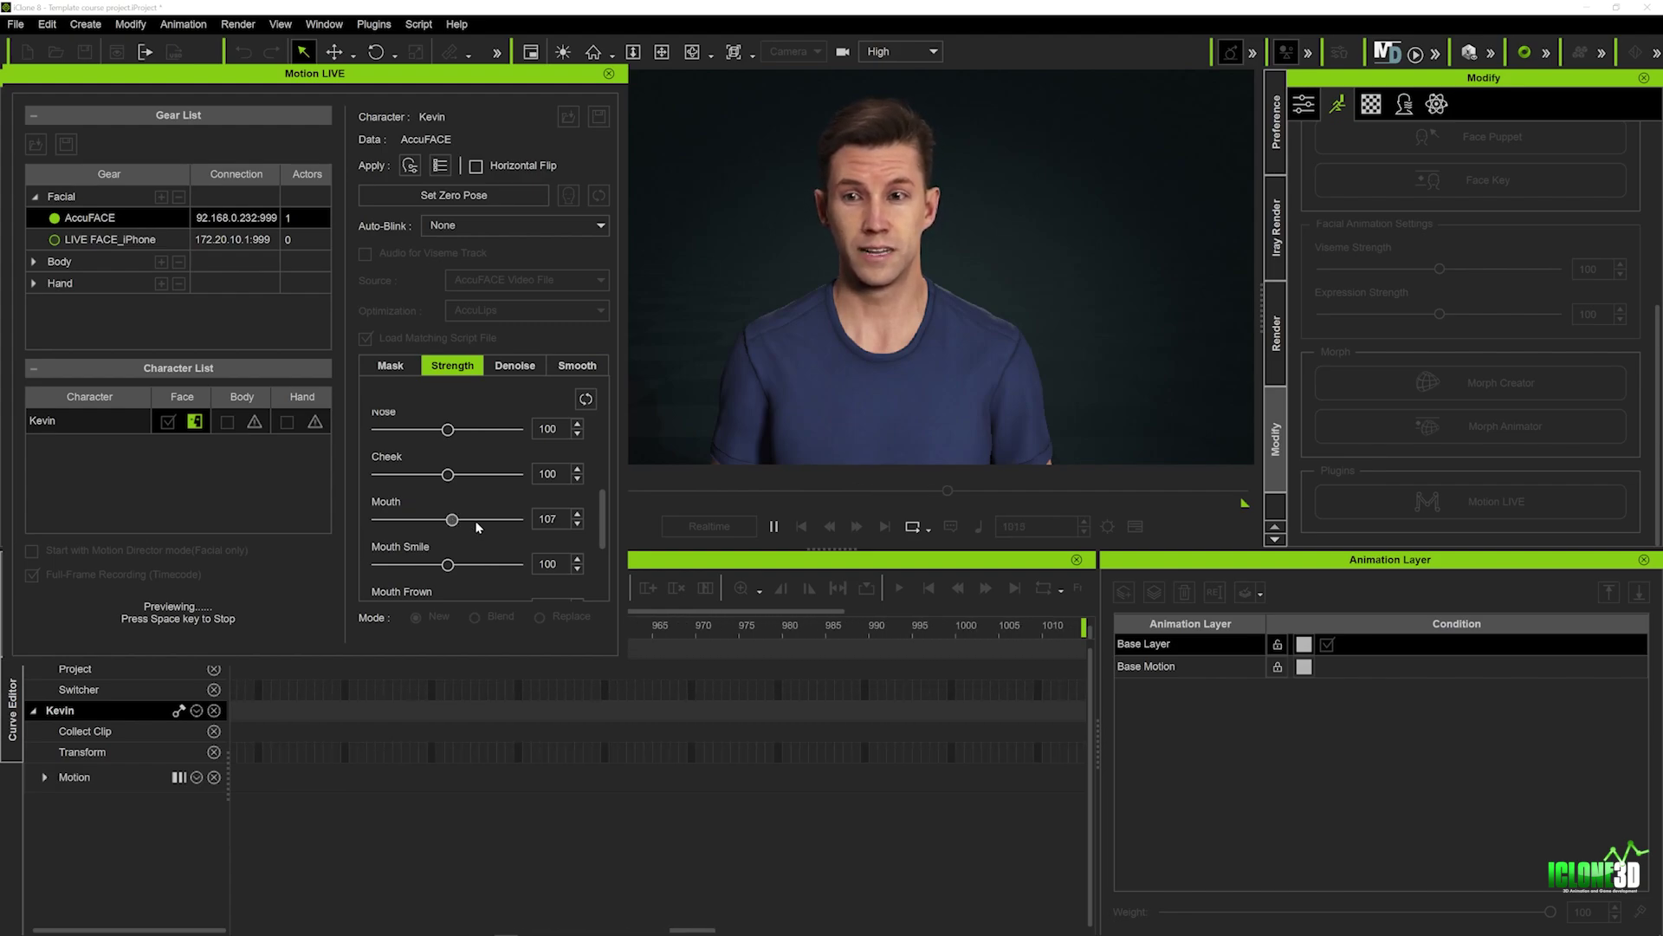
pyautogui.moveTo(600, 530); pyautogui.dragTo(604, 583)
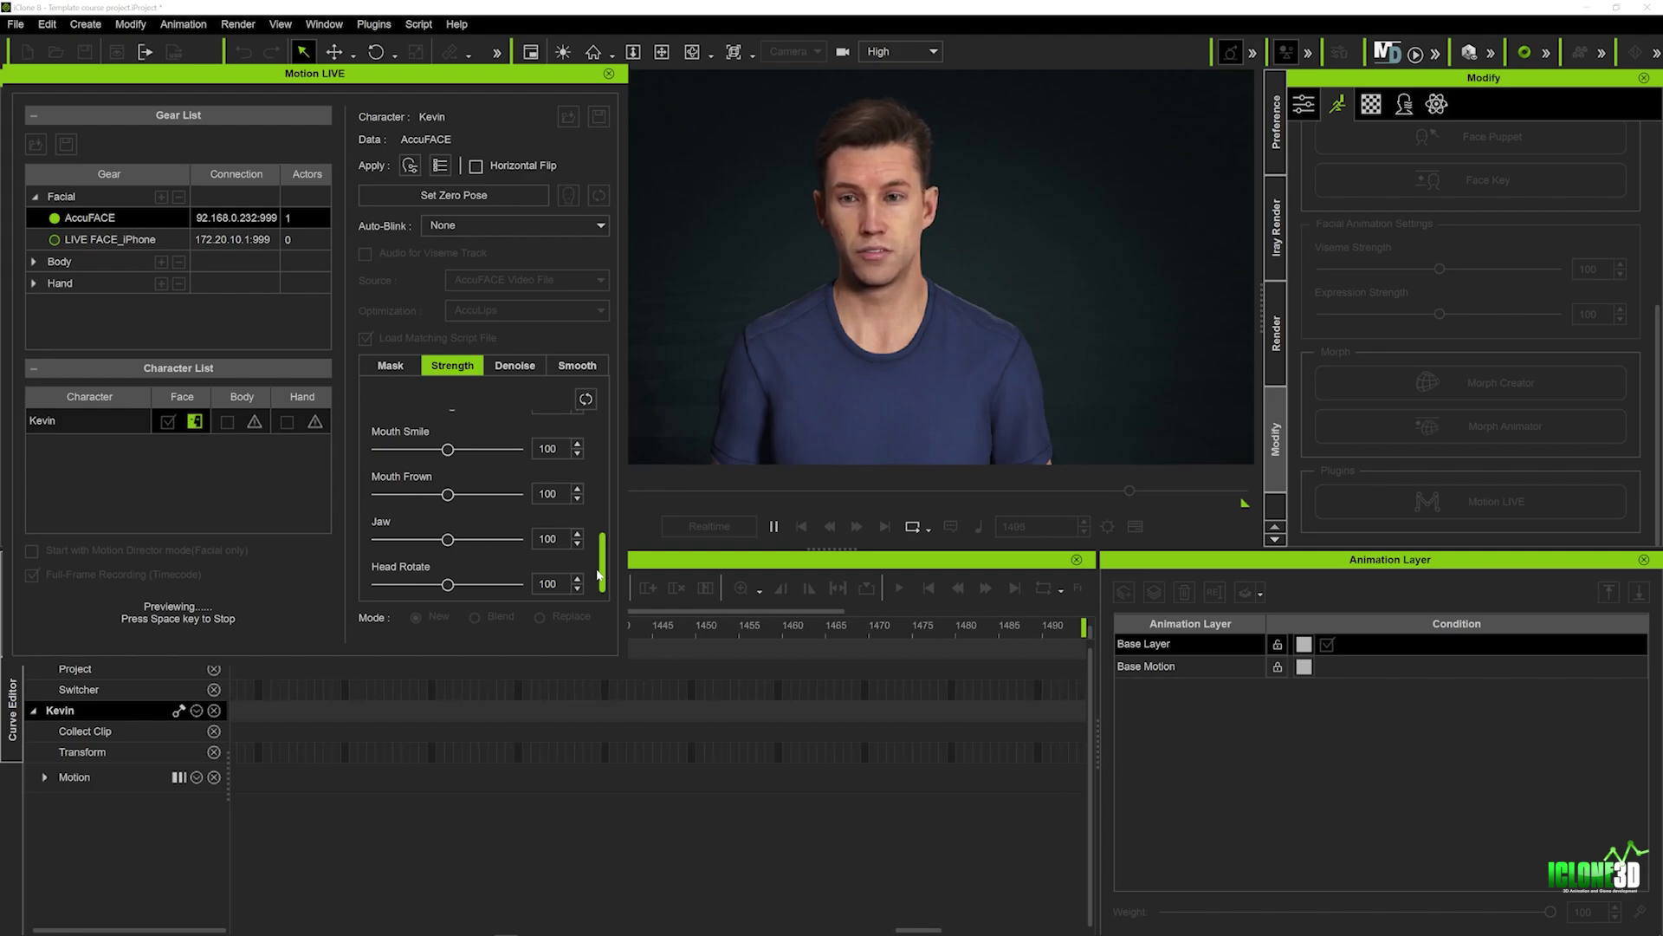
pyautogui.moveTo(602, 576); pyautogui.dragTo(609, 400)
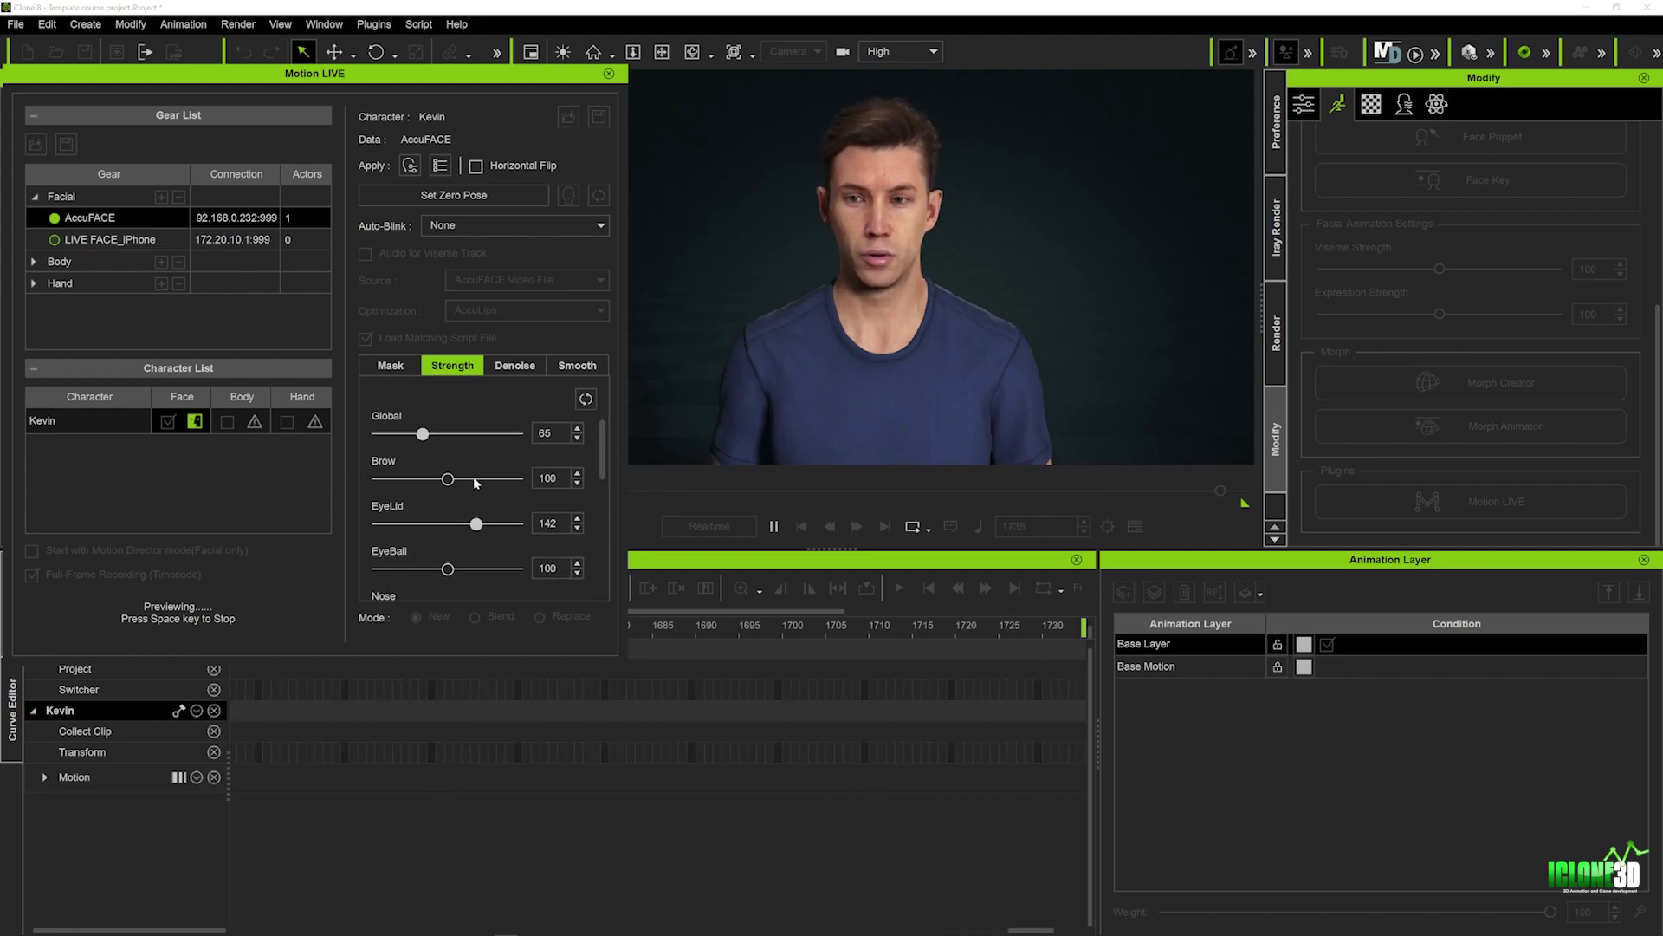
pyautogui.moveTo(426, 439); pyautogui.dragTo(430, 435)
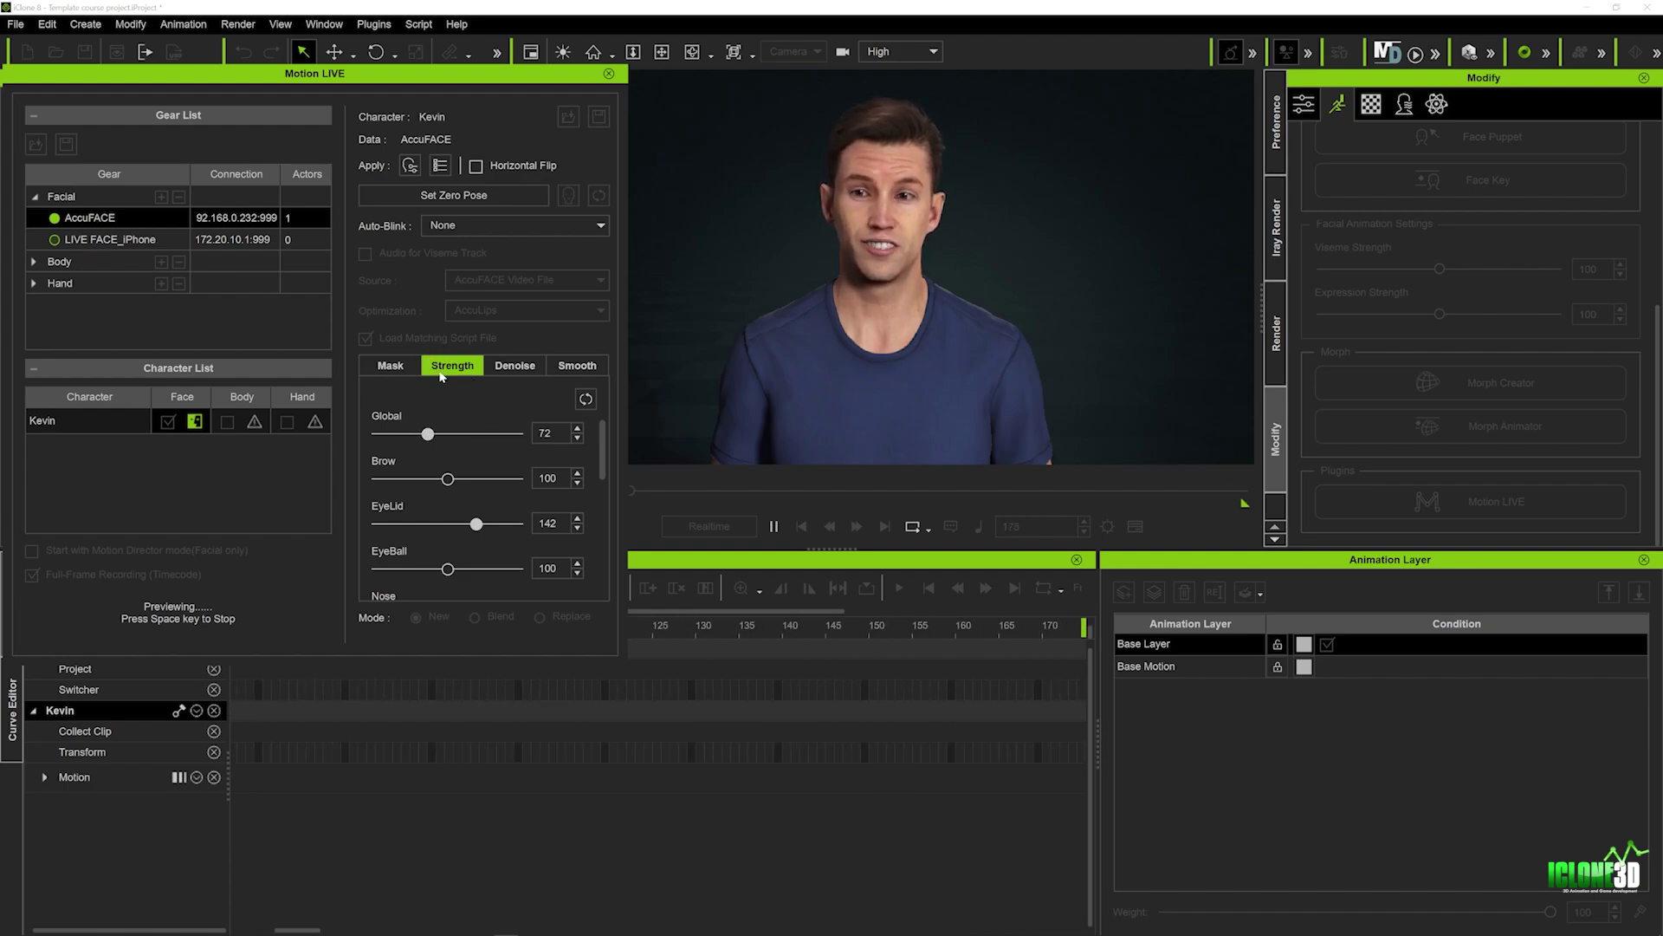
pyautogui.click(511, 366)
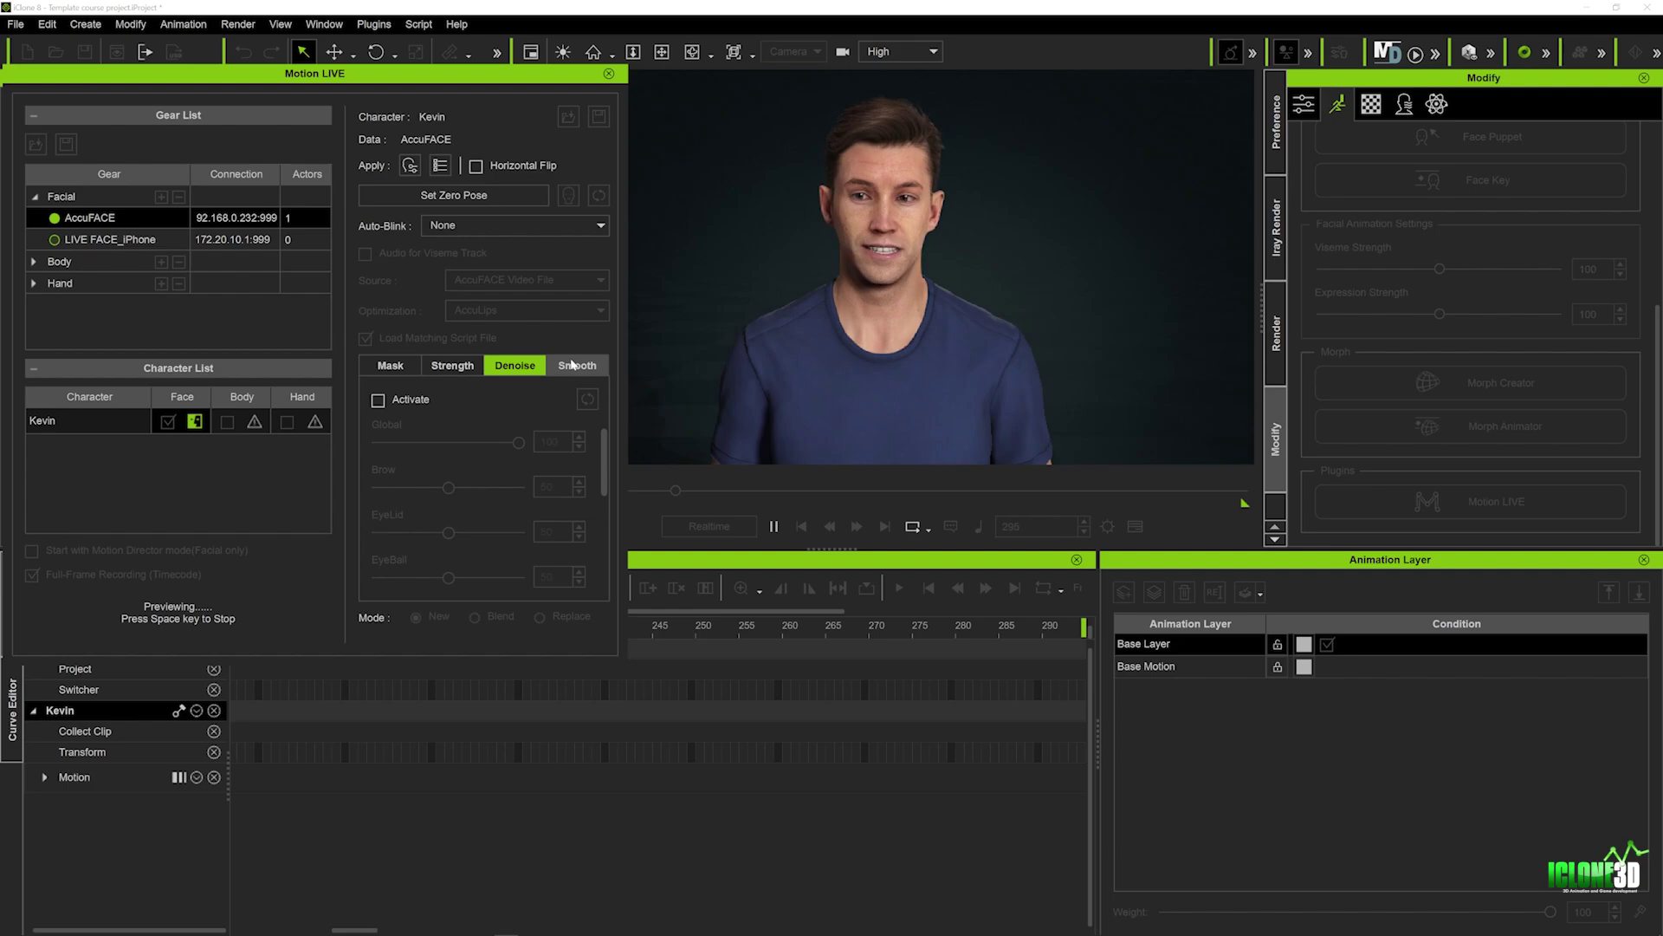
# Turn on Denoise and lower its Global amount to 15.
pyautogui.click(378, 401)
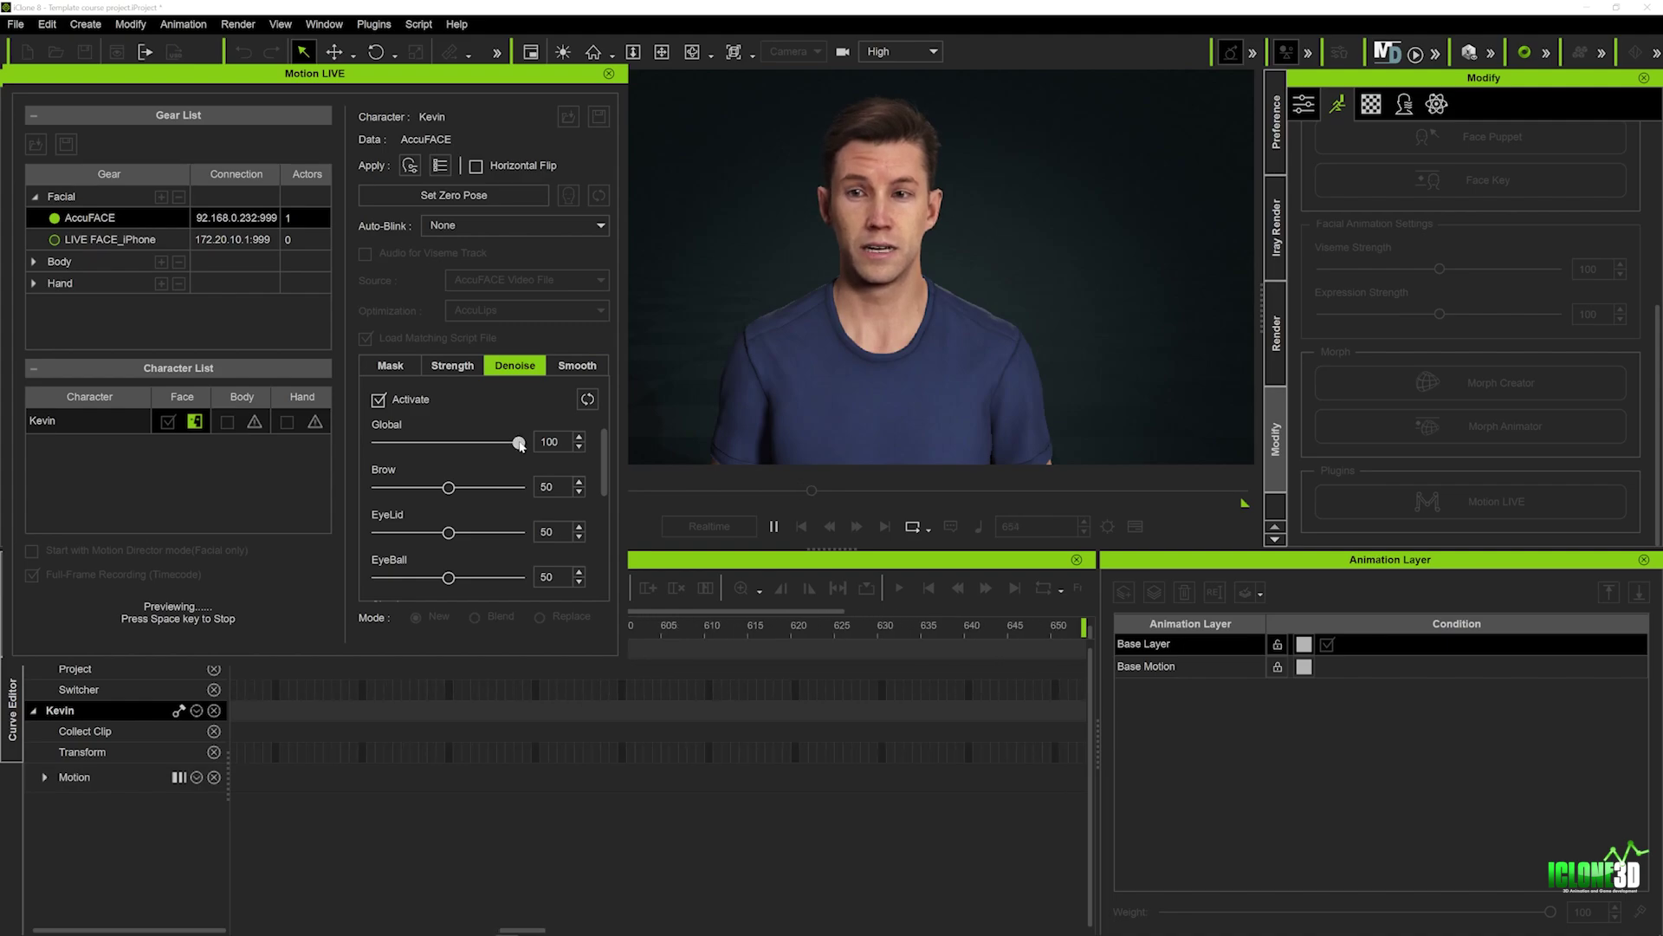
pyautogui.moveTo(519, 444); pyautogui.dragTo(416, 446)
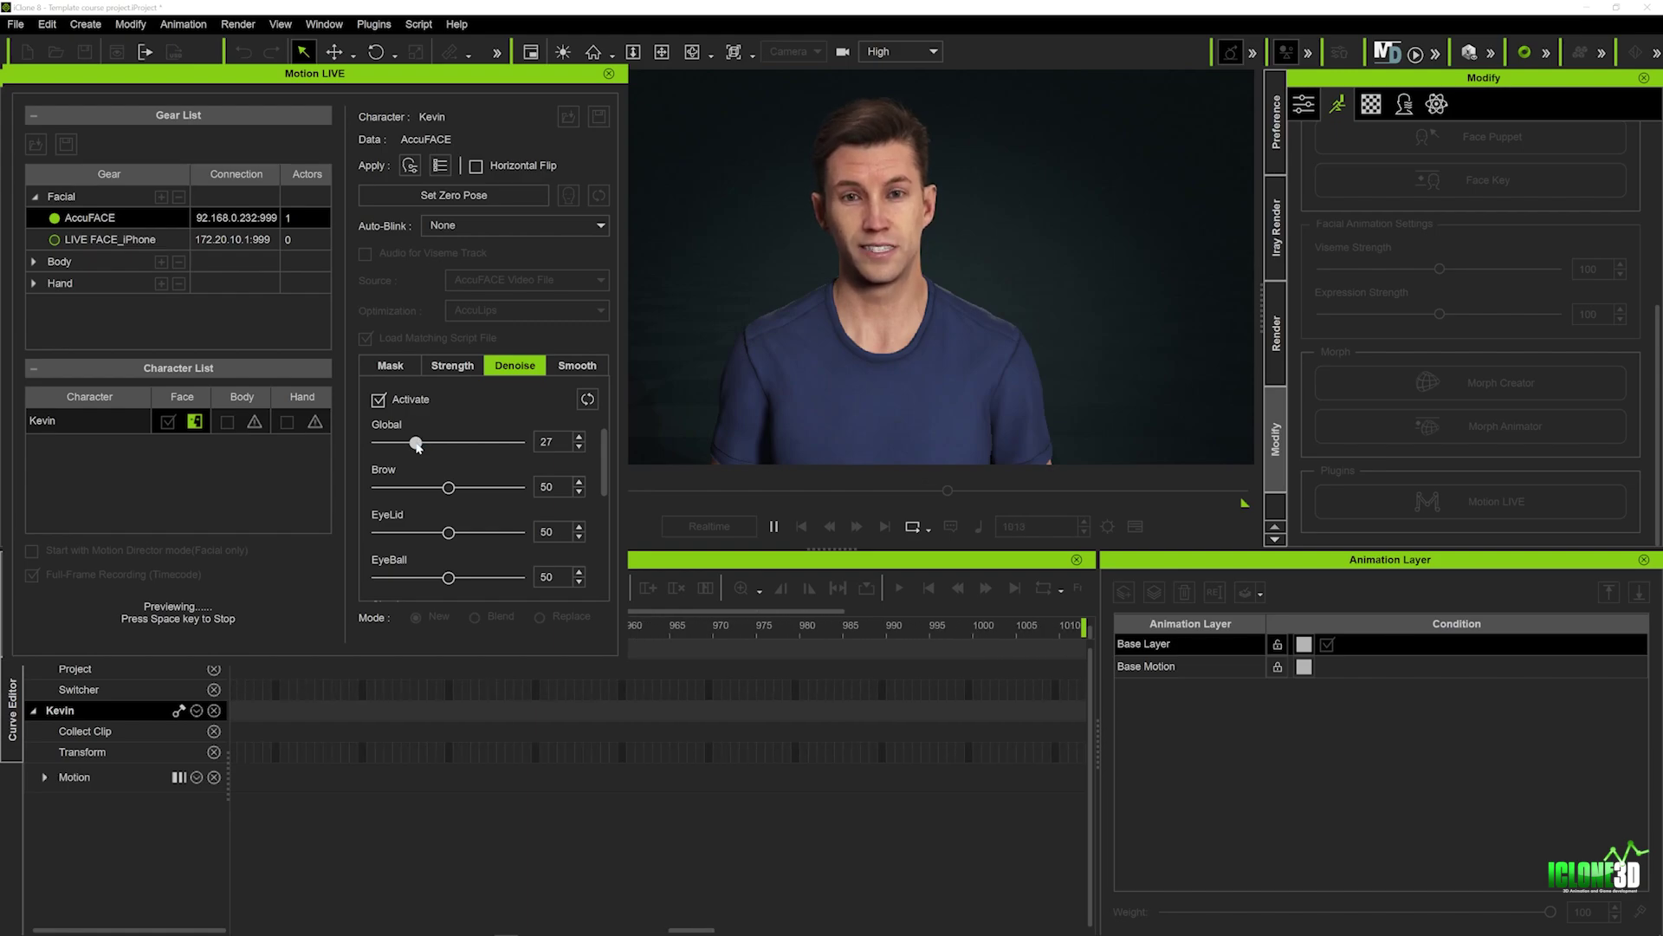
pyautogui.moveTo(416, 445); pyautogui.dragTo(400, 448)
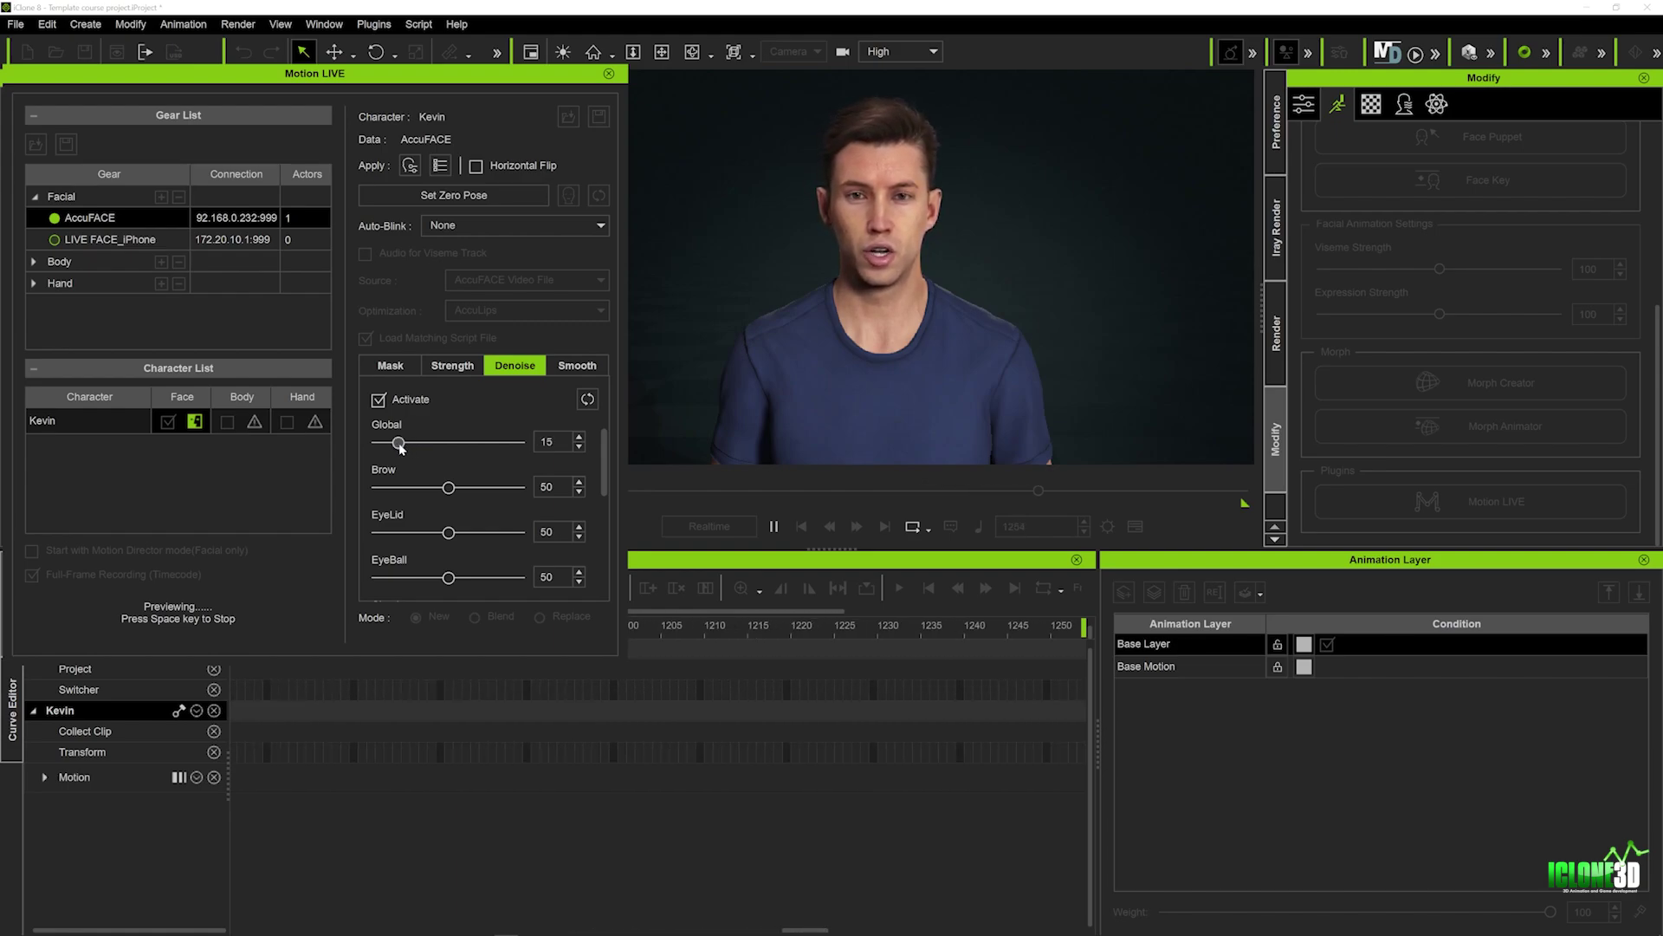
# Enable Smooth with Head Rotate 3, Eye Ball 1 and Muscle 0, and switch Denoise off.
pyautogui.click(577, 365)
pyautogui.click(429, 398)
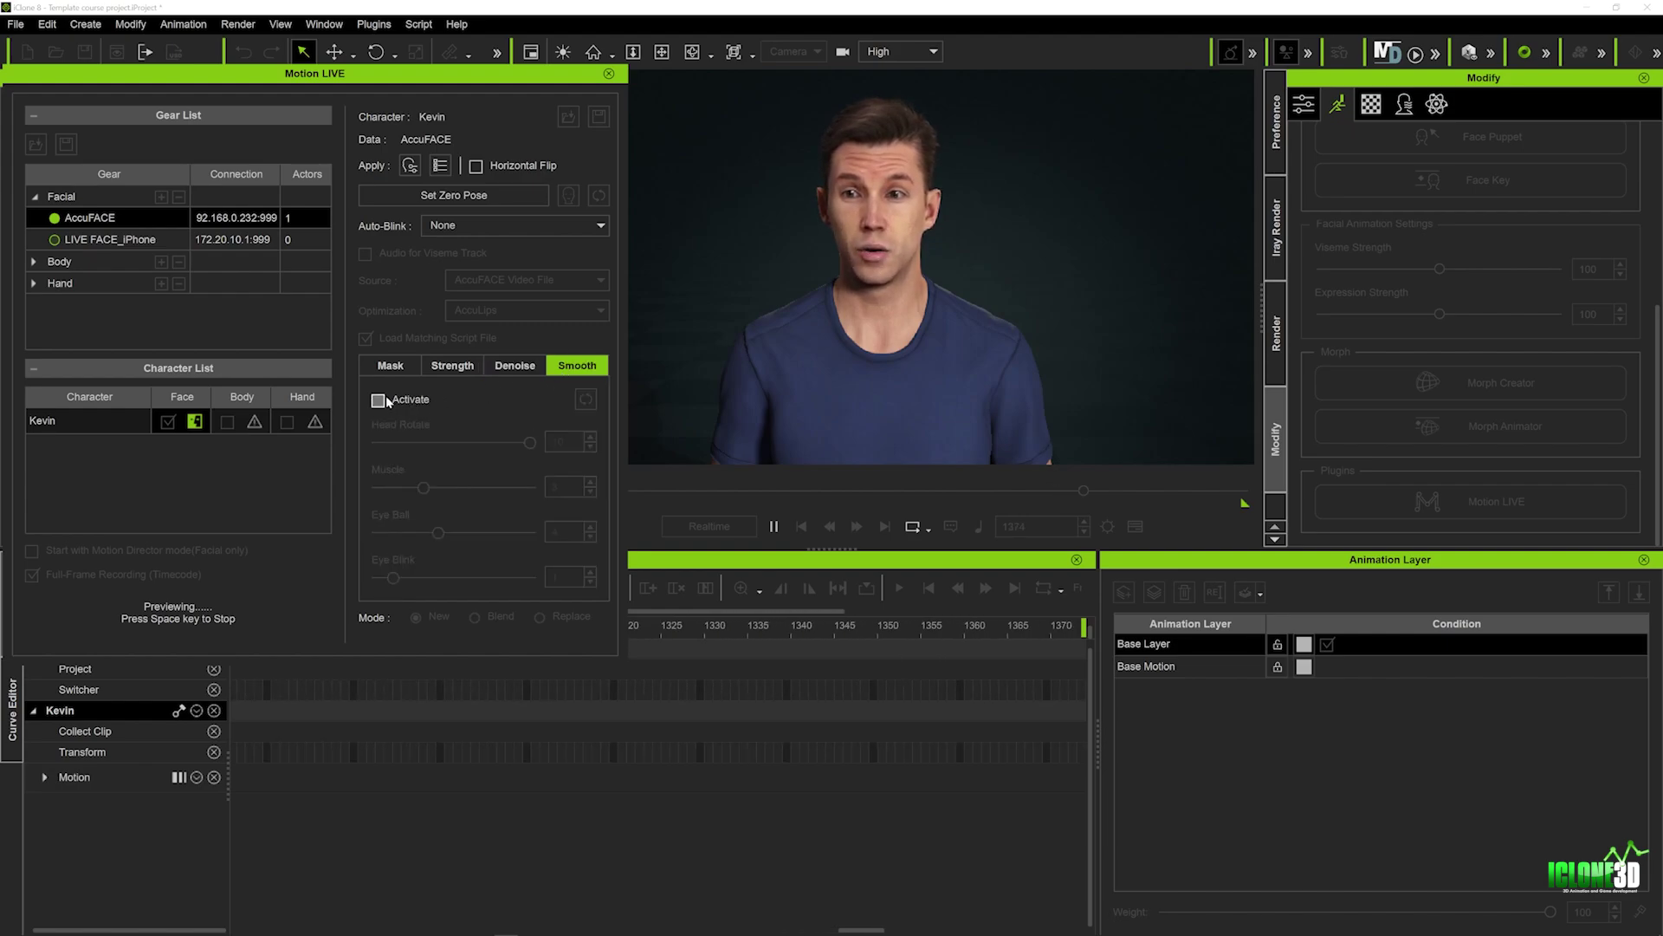
pyautogui.moveTo(527, 447); pyautogui.dragTo(392, 491)
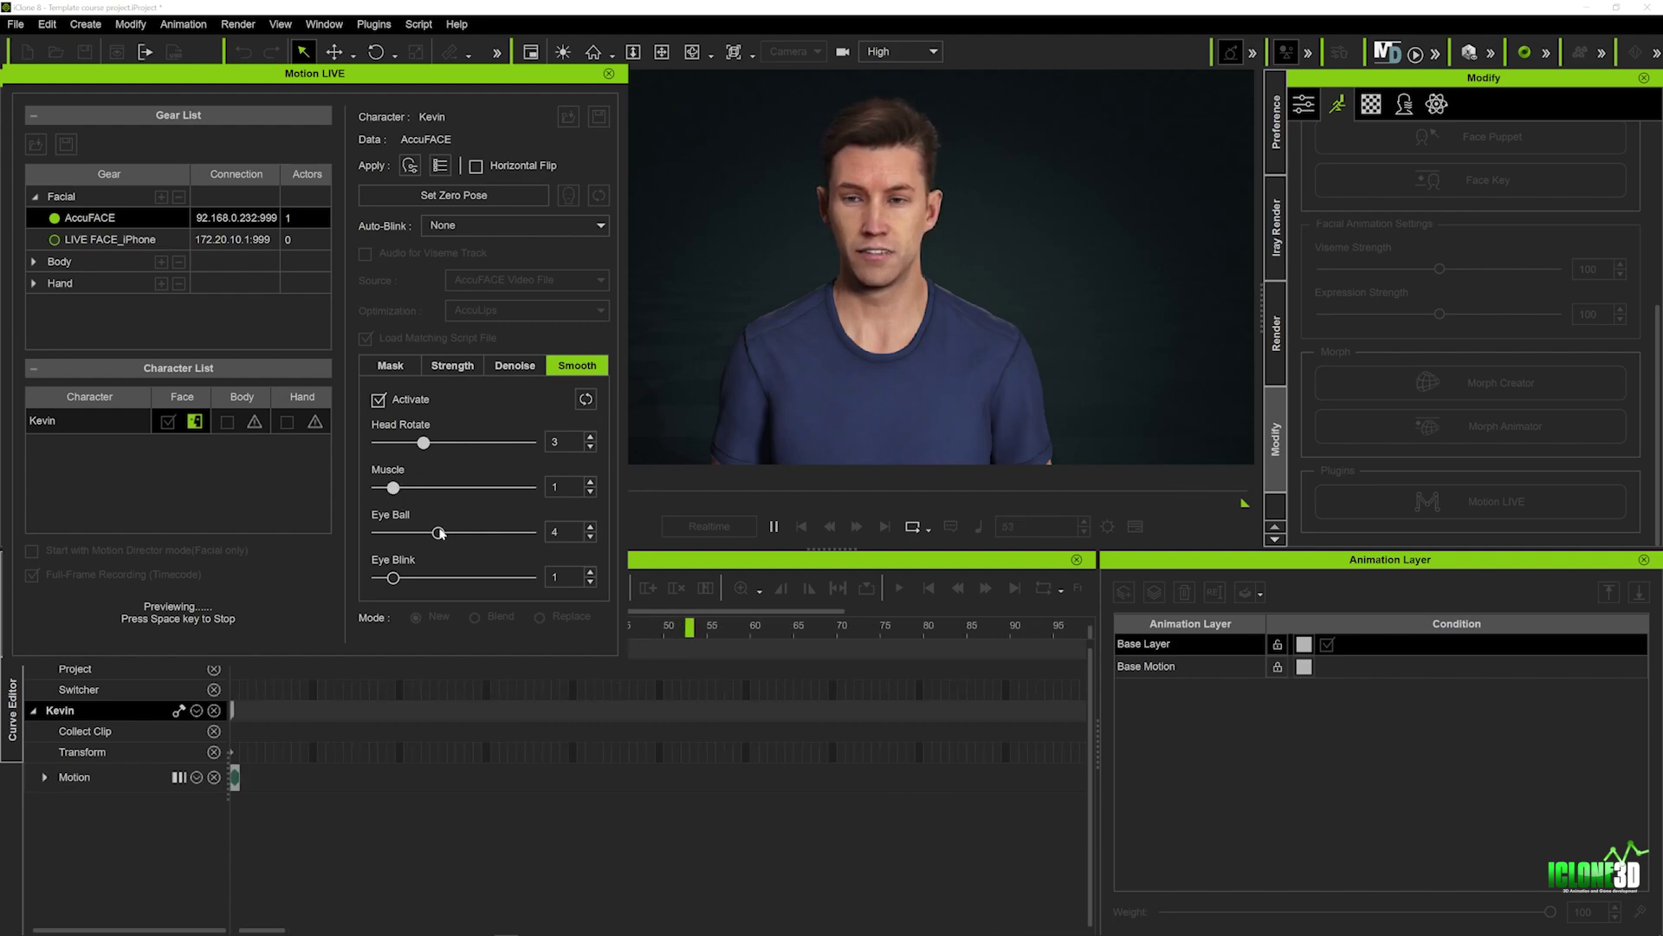
pyautogui.moveTo(439, 533); pyautogui.dragTo(394, 533)
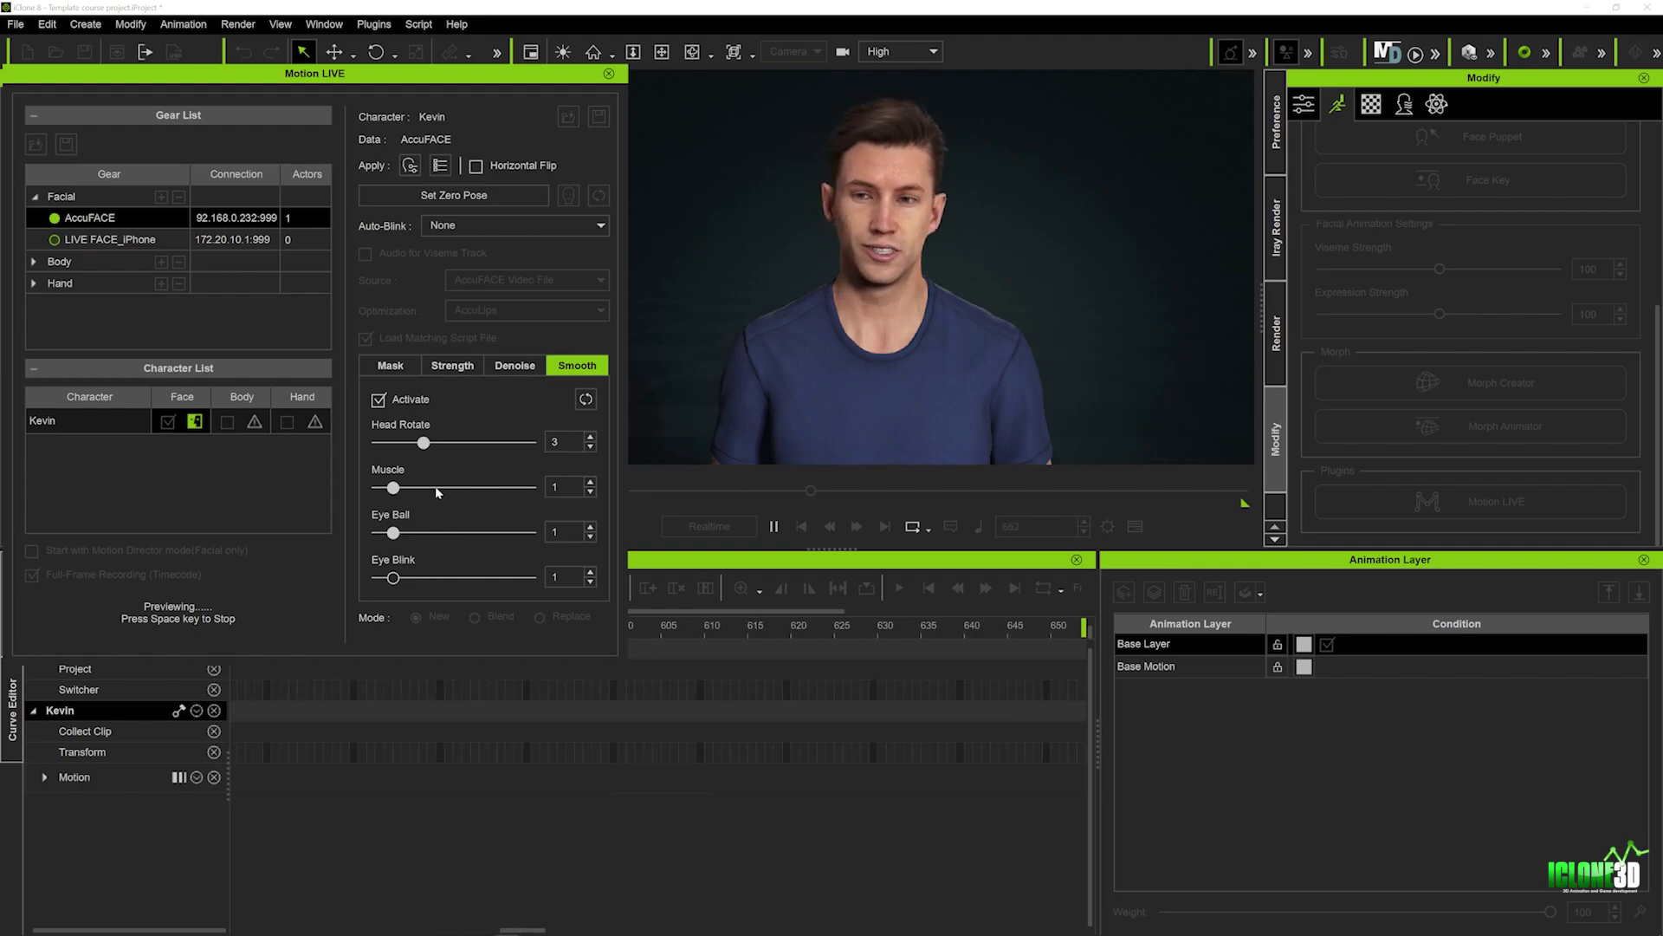
pyautogui.moveTo(394, 489); pyautogui.dragTo(349, 490)
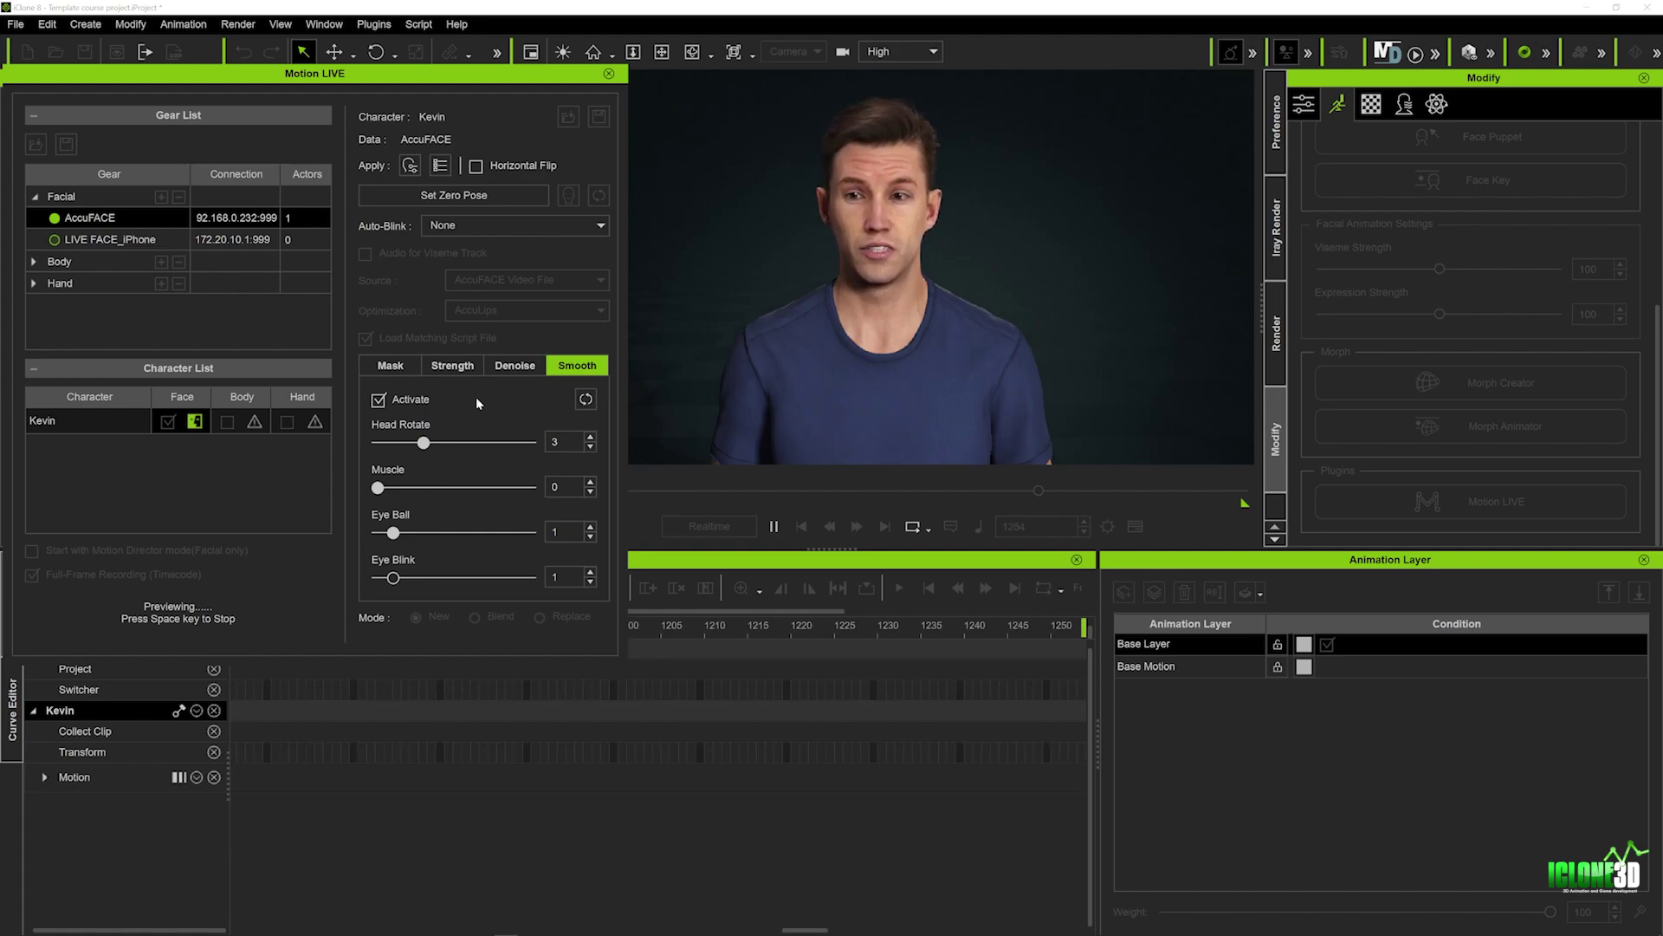
pyautogui.click(518, 365)
pyautogui.click(378, 400)
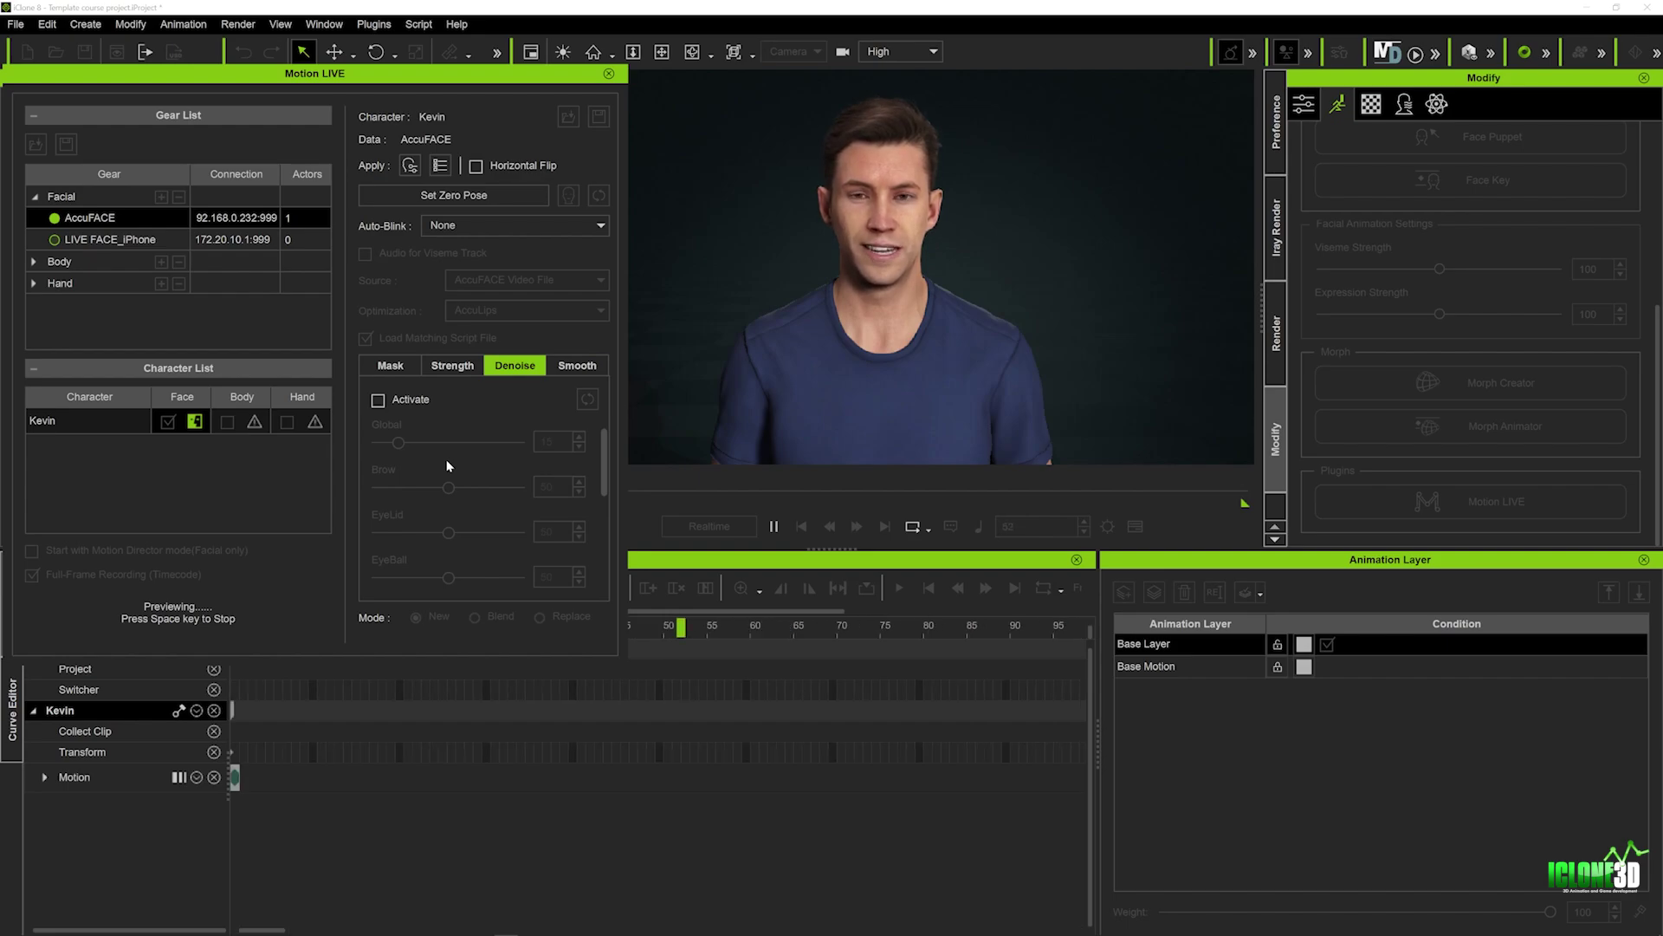
# Set Mouth Smile strength to 120 in the Strength tab.
pyautogui.click(453, 365)
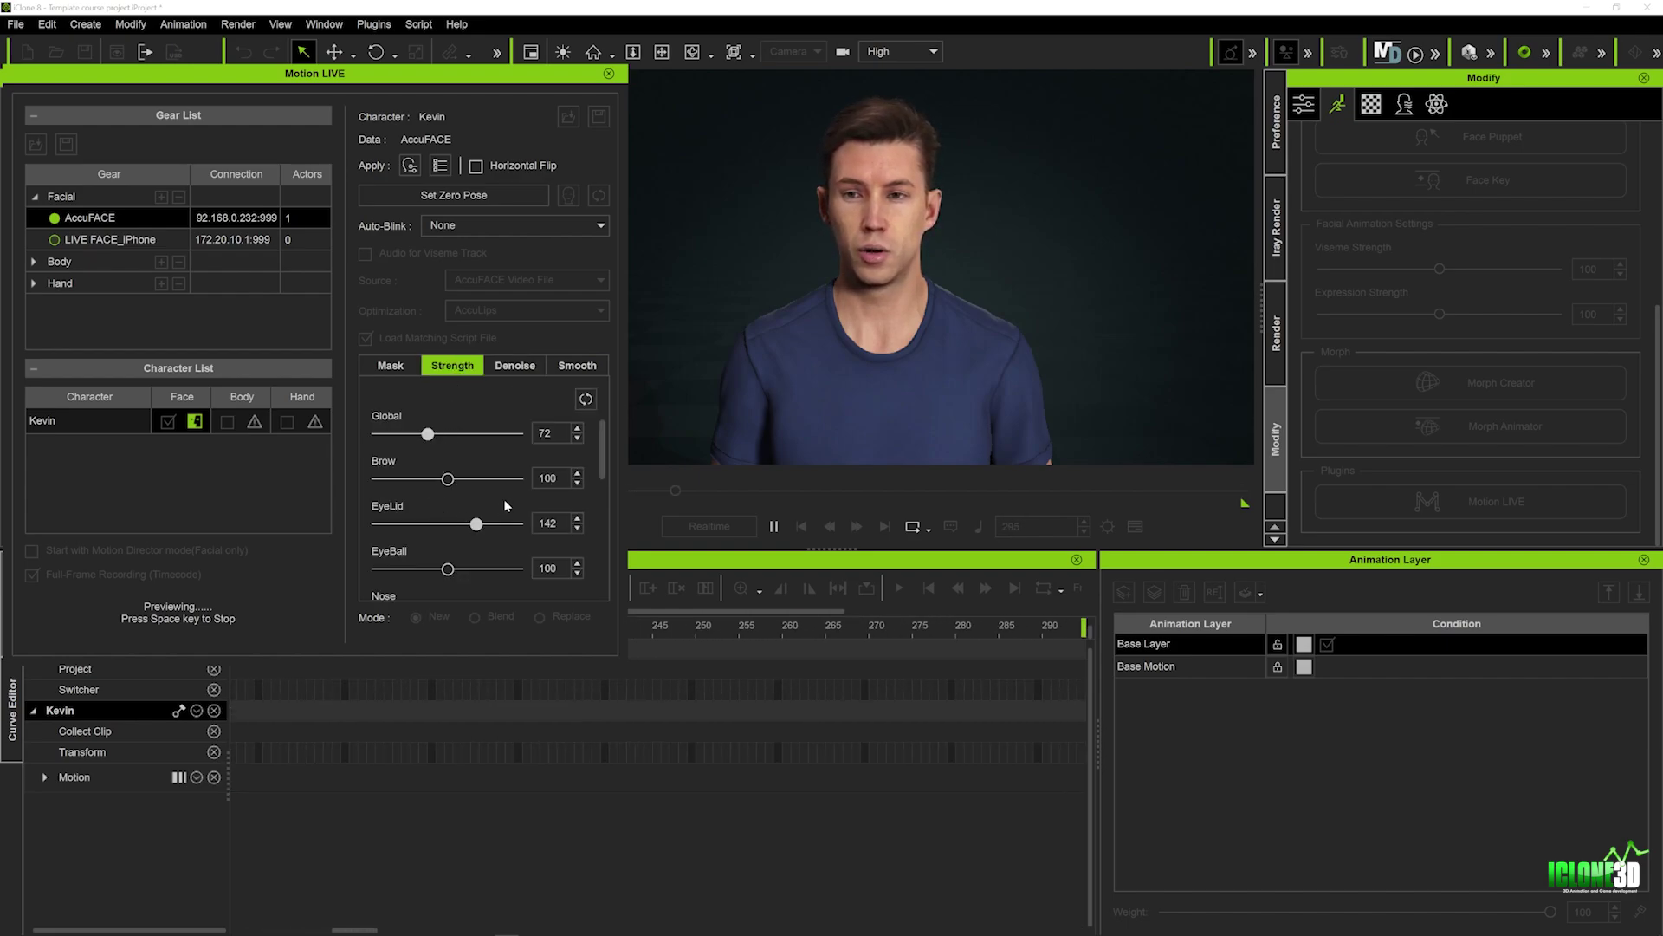
pyautogui.scroll(-3, 599, 524)
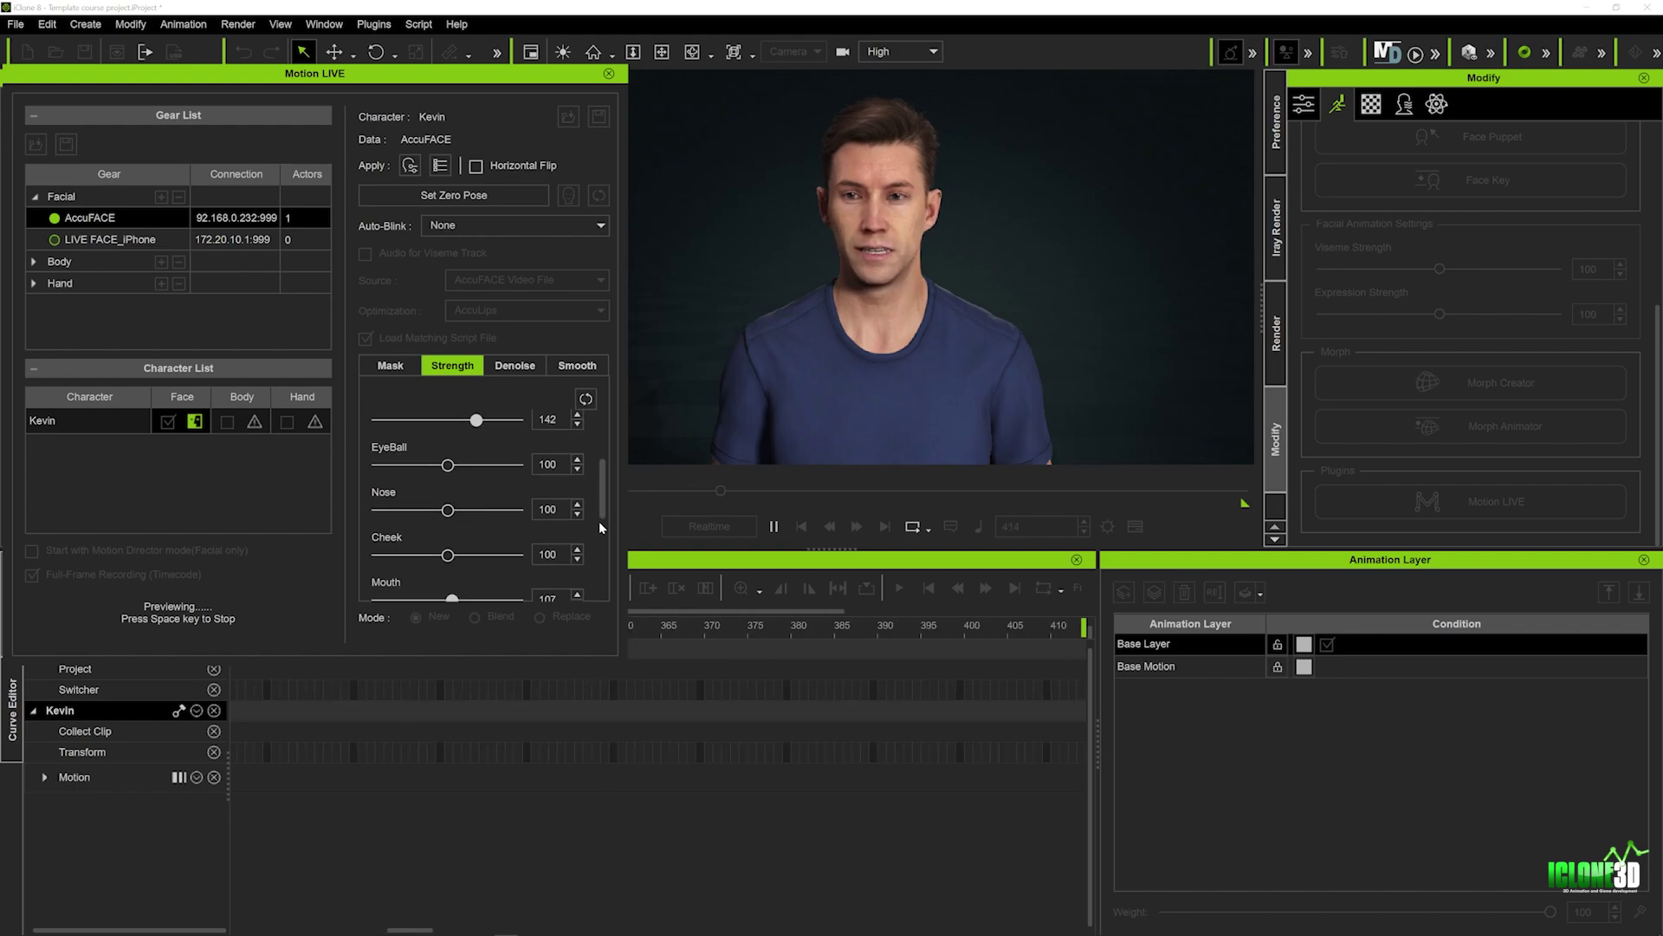
pyautogui.scroll(-2, 599, 522)
pyautogui.moveTo(448, 576); pyautogui.dragTo(466, 578)
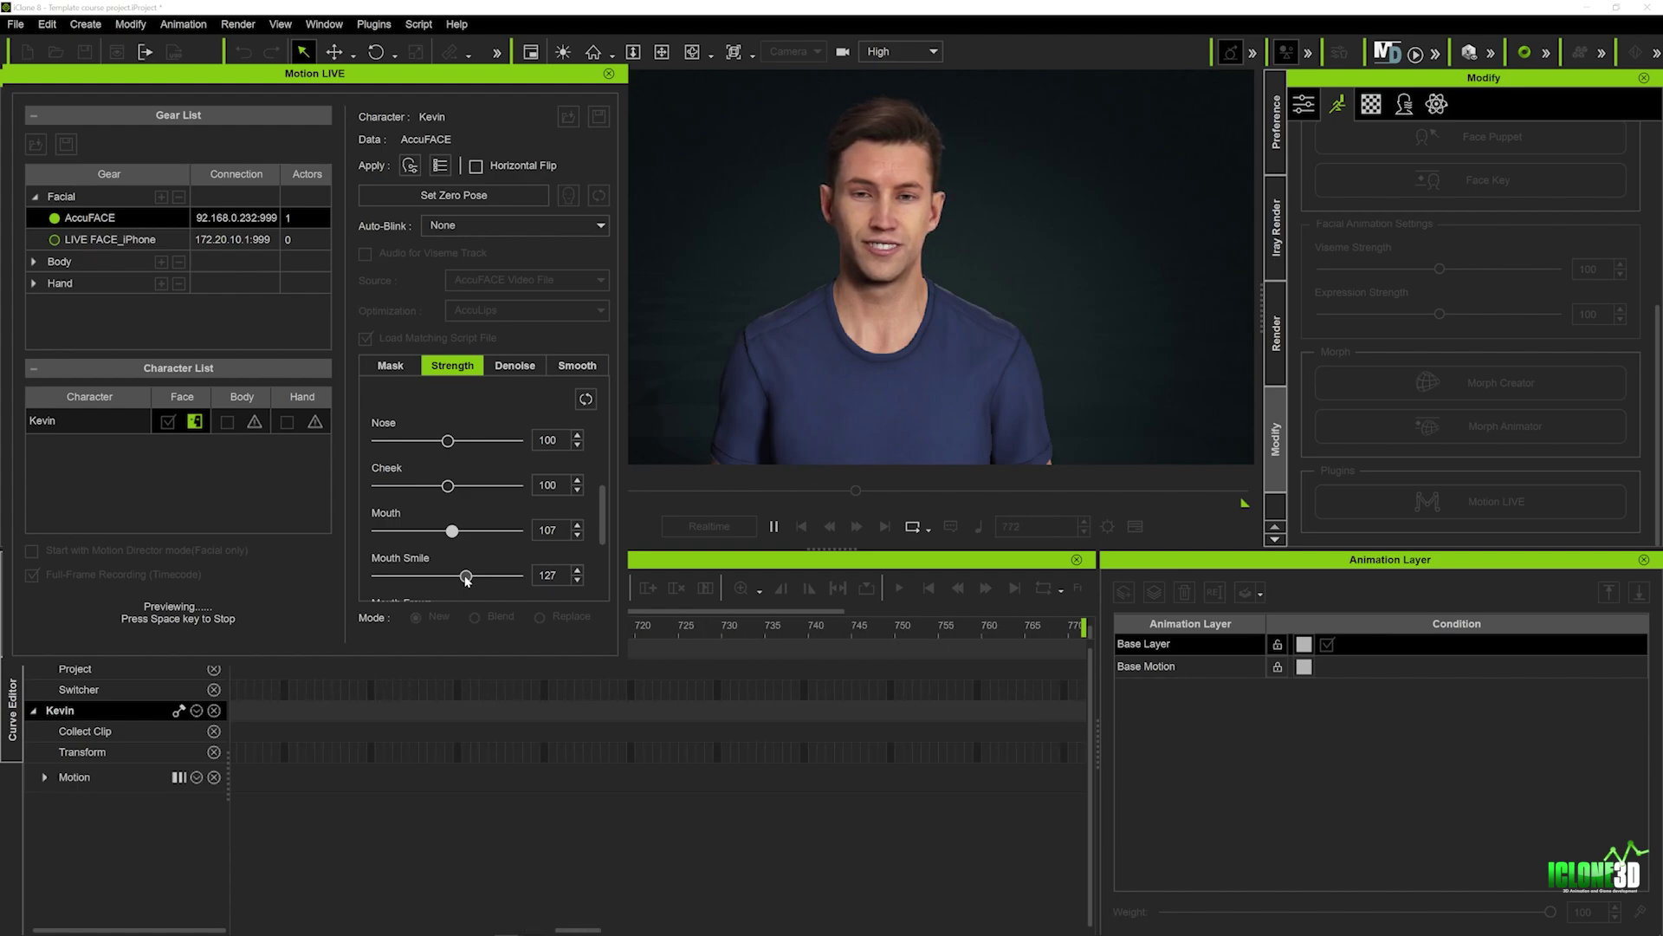
pyautogui.moveTo(467, 578); pyautogui.dragTo(466, 582)
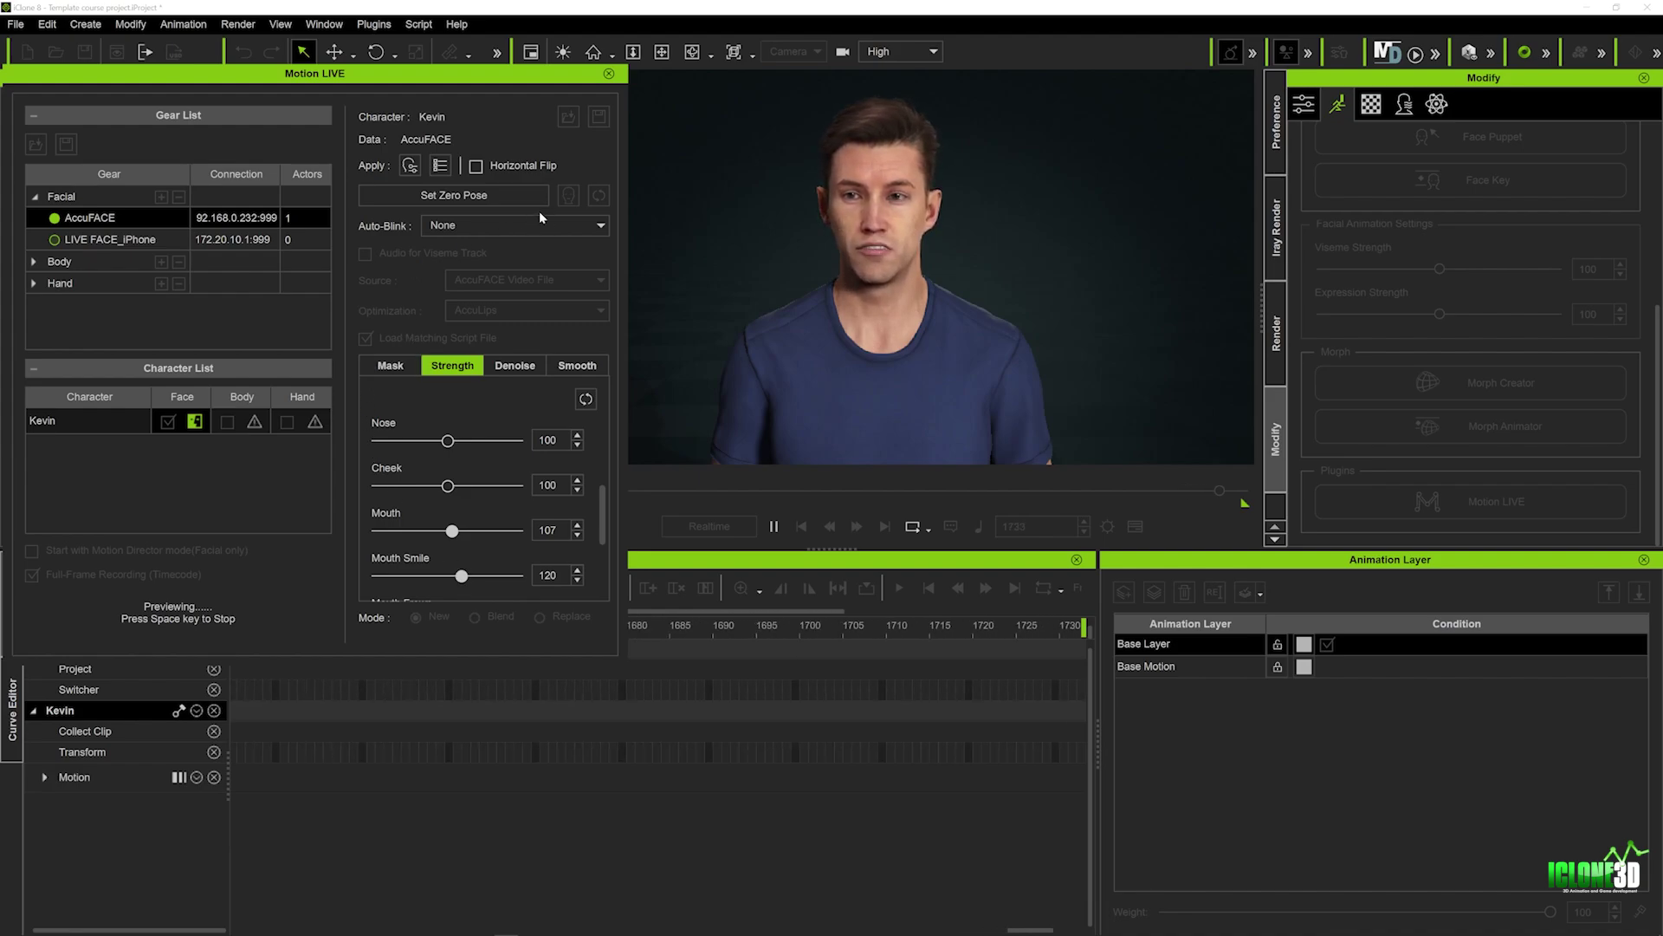
# Set Auto-Blink to Normal, stop preview, and drive visemes from Analogue 1 + 2 (Focusrite) audio.
pyautogui.click(454, 227)
pyautogui.click(444, 258)
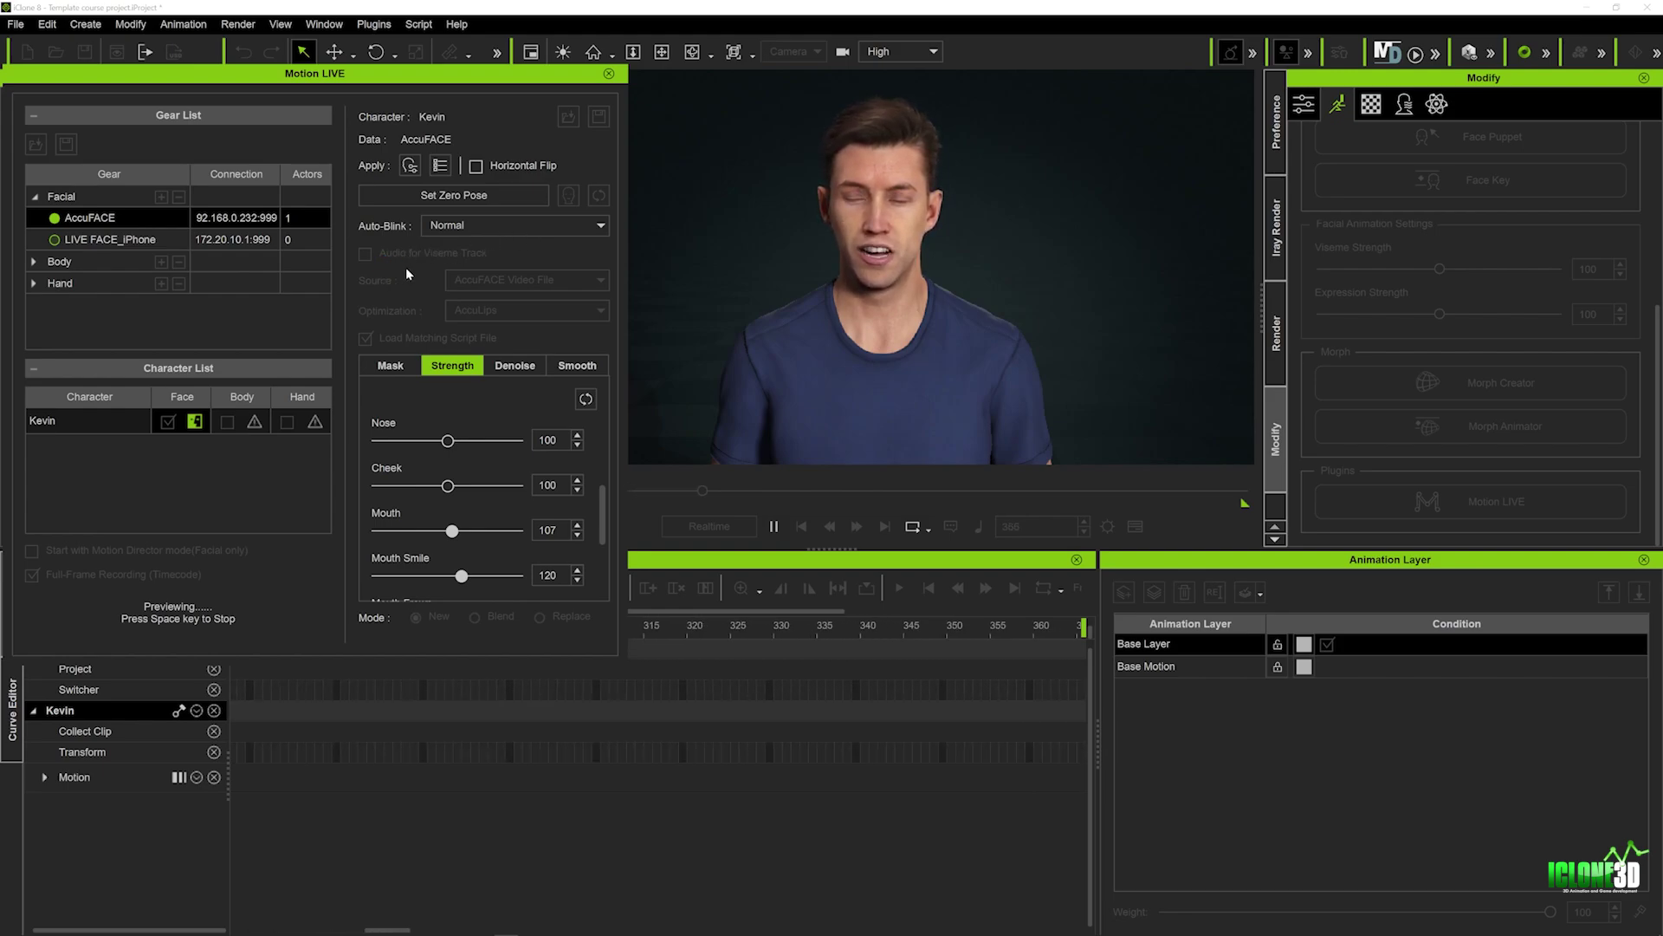
pyautogui.press('space')
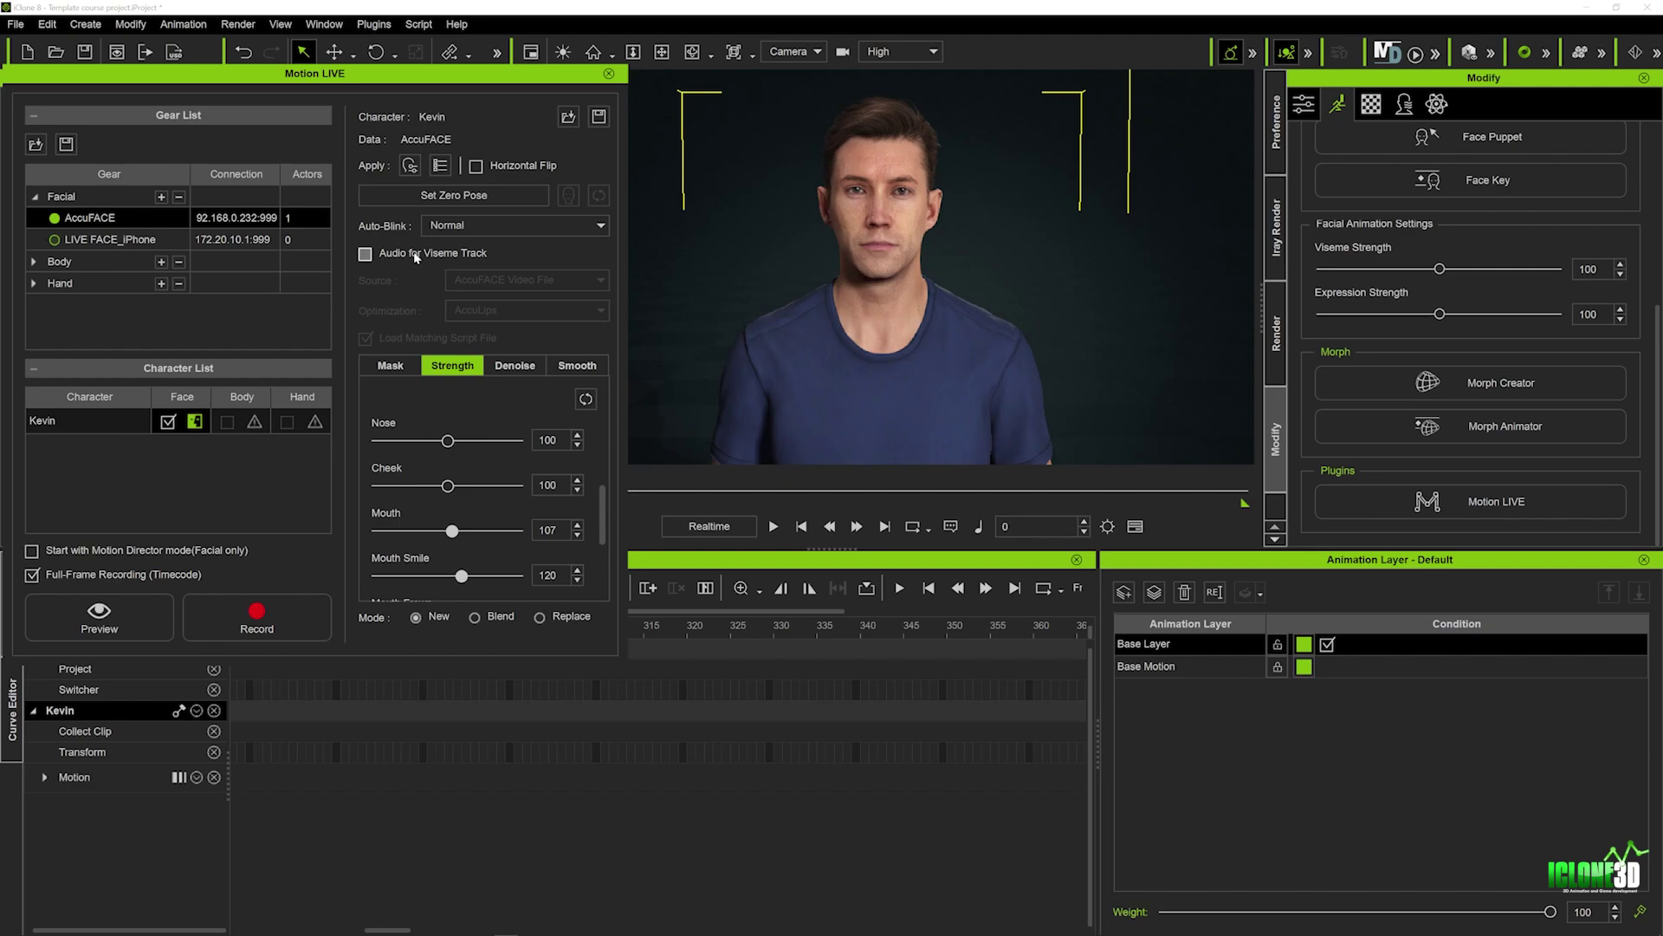
pyautogui.click(386, 254)
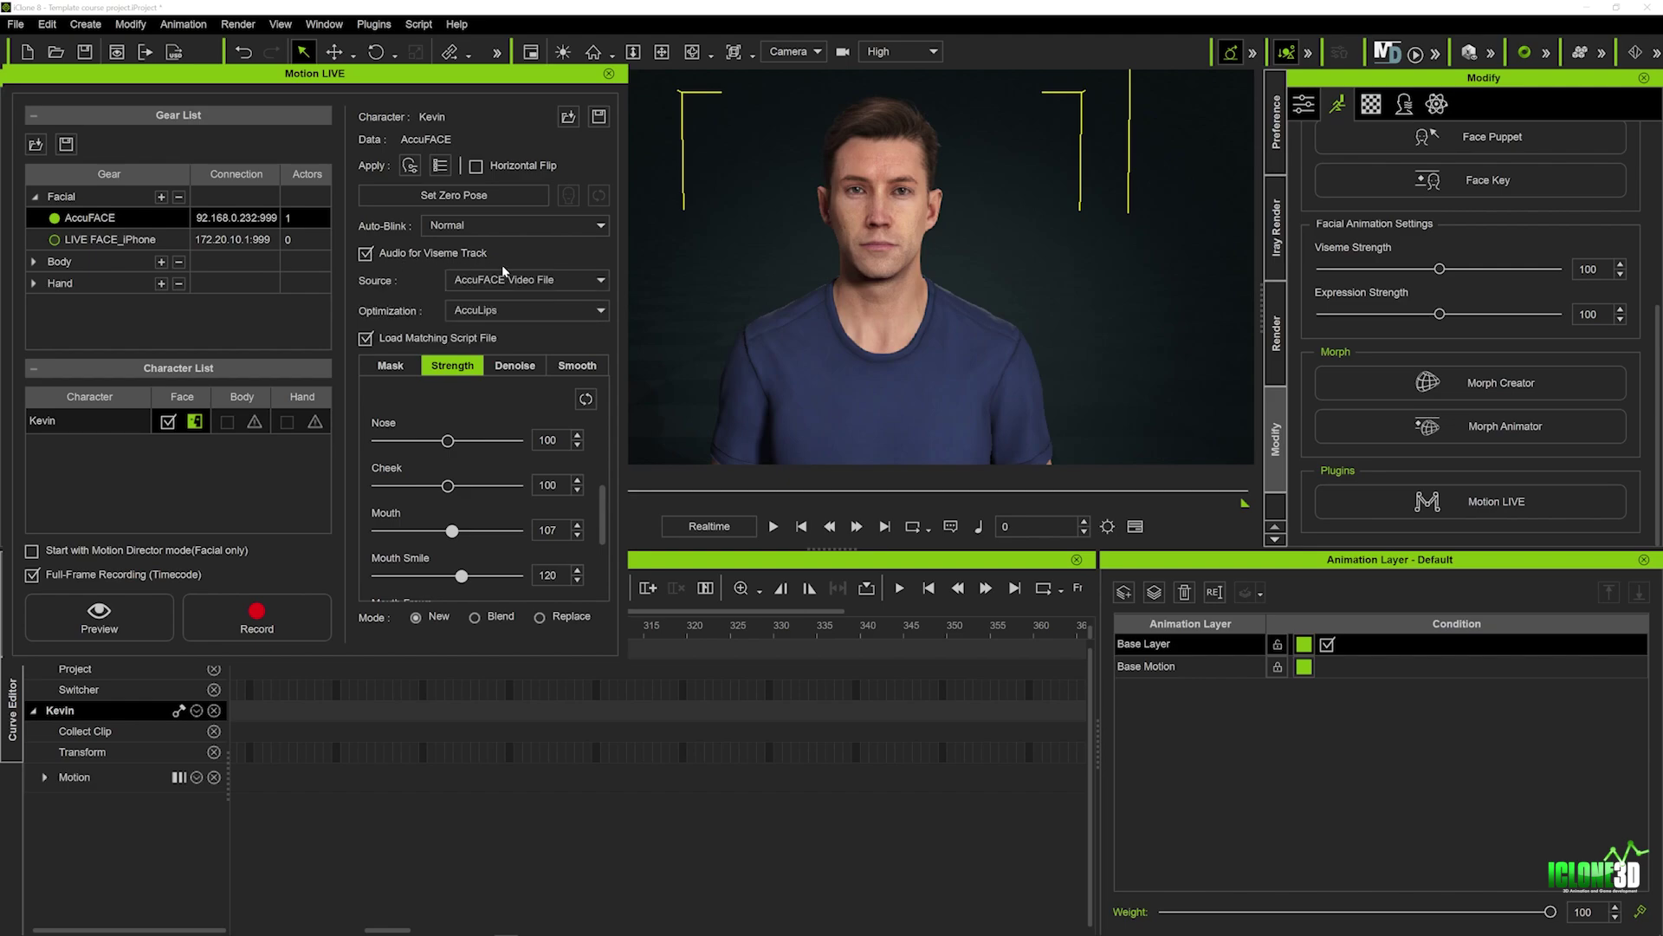
pyautogui.click(497, 280)
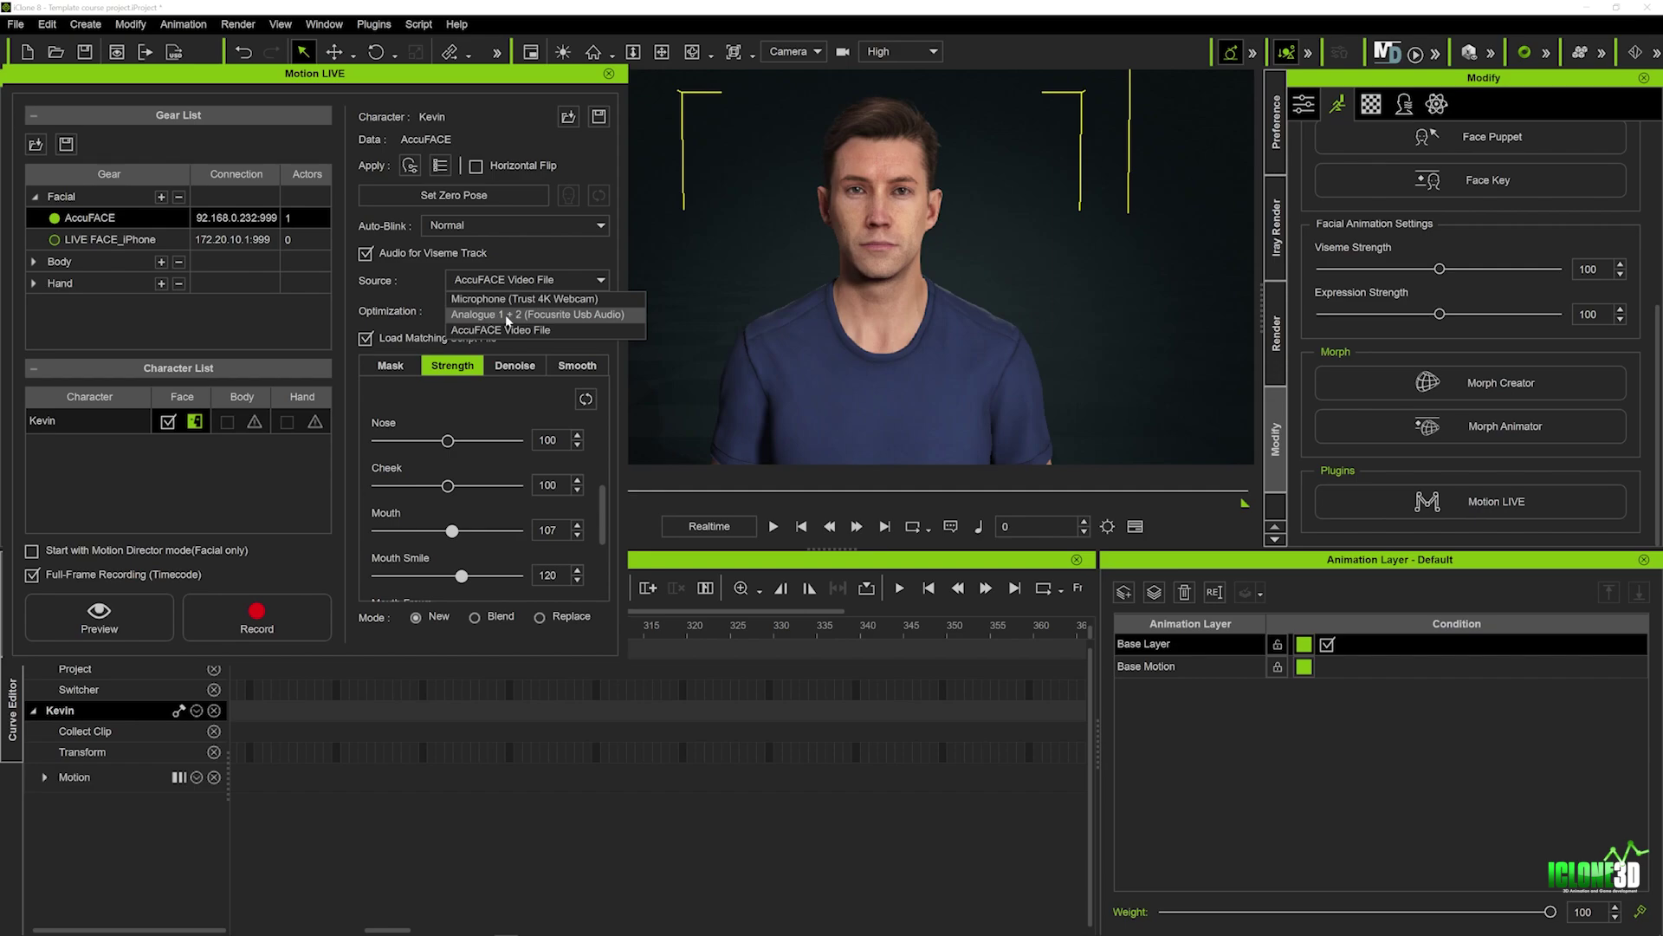
pyautogui.click(508, 316)
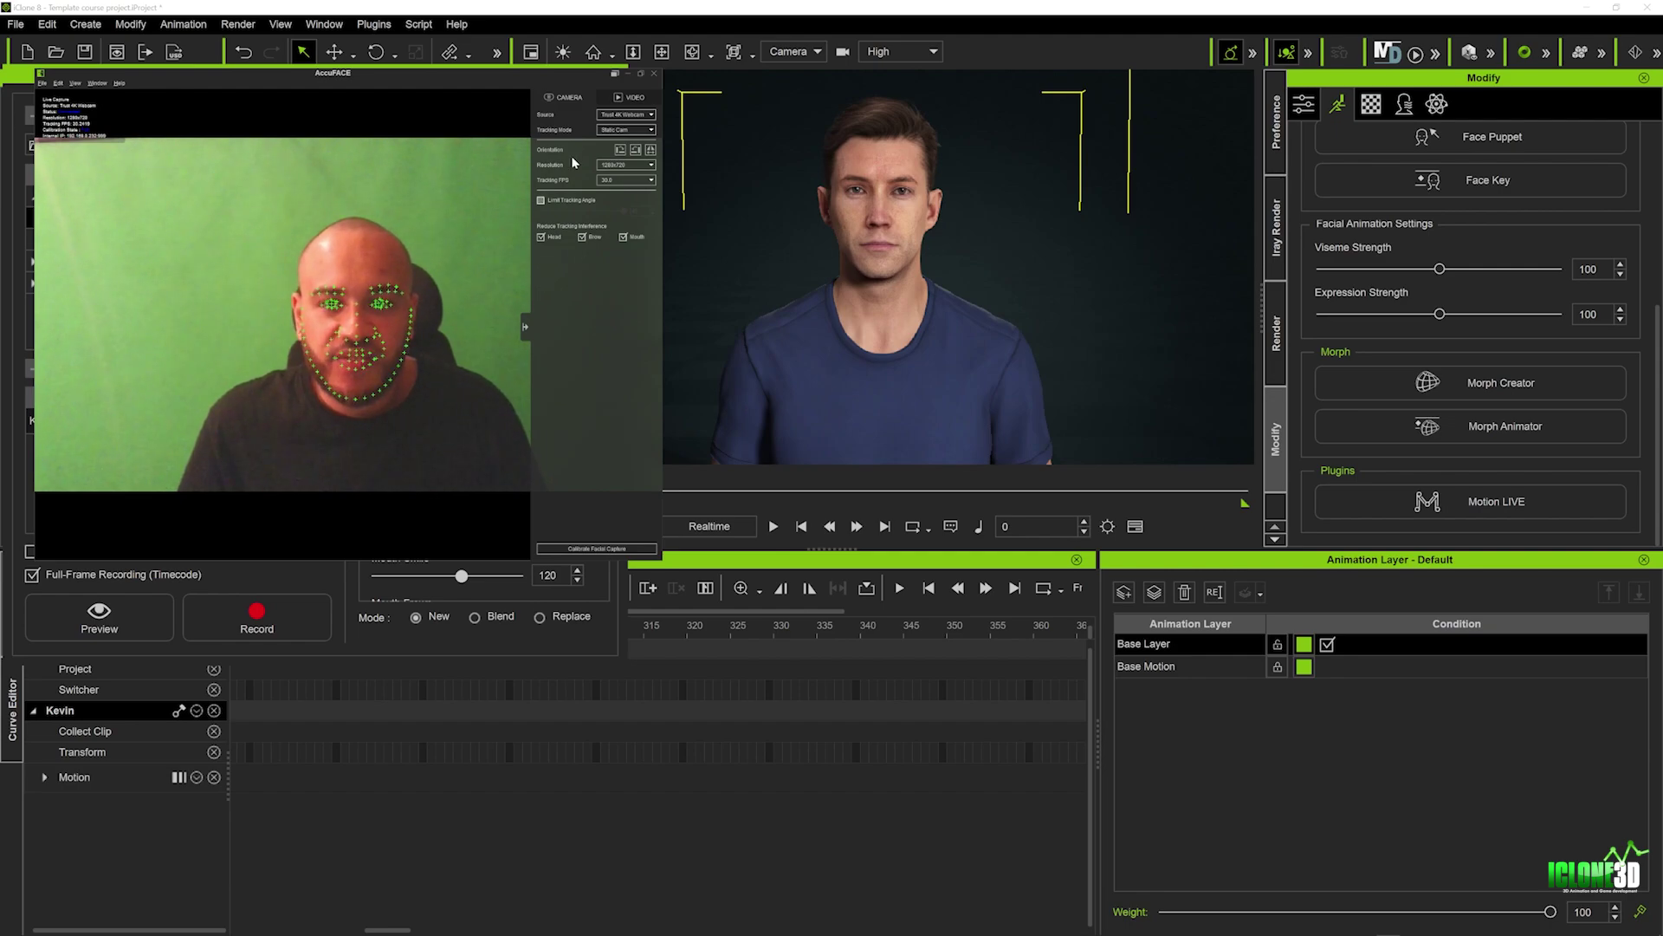
# Load Timeline Sequence.mp4 as AccuFACE's video source and play it to track the performer's face.
pyautogui.click(632, 96)
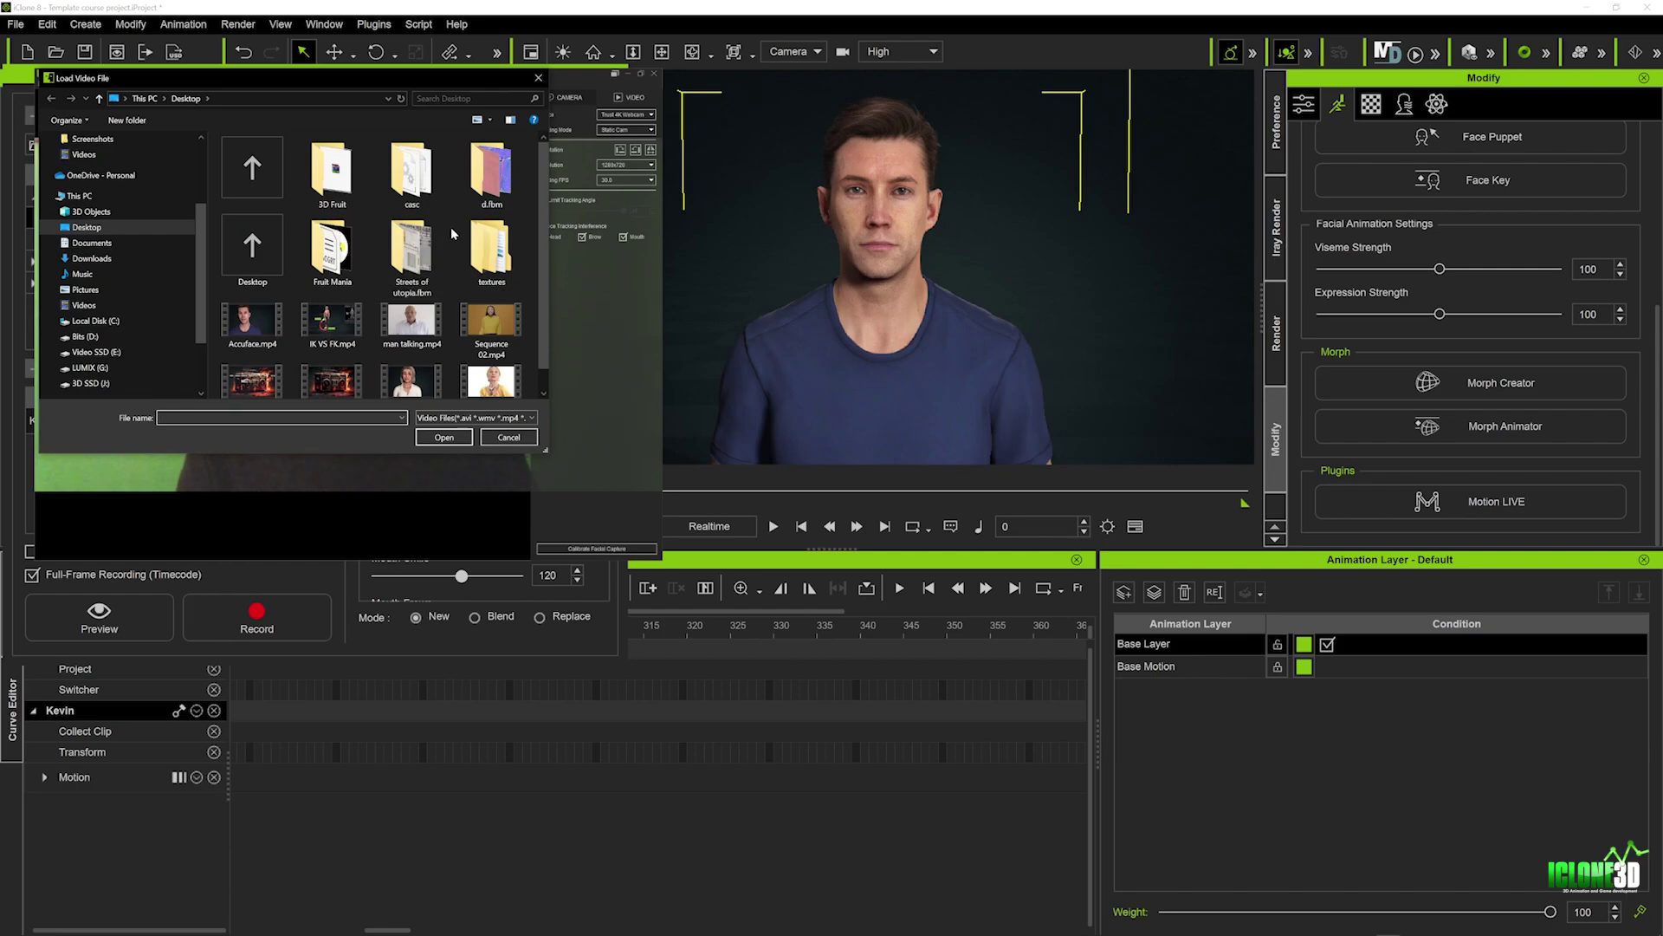
pyautogui.scroll(-1, 458, 229)
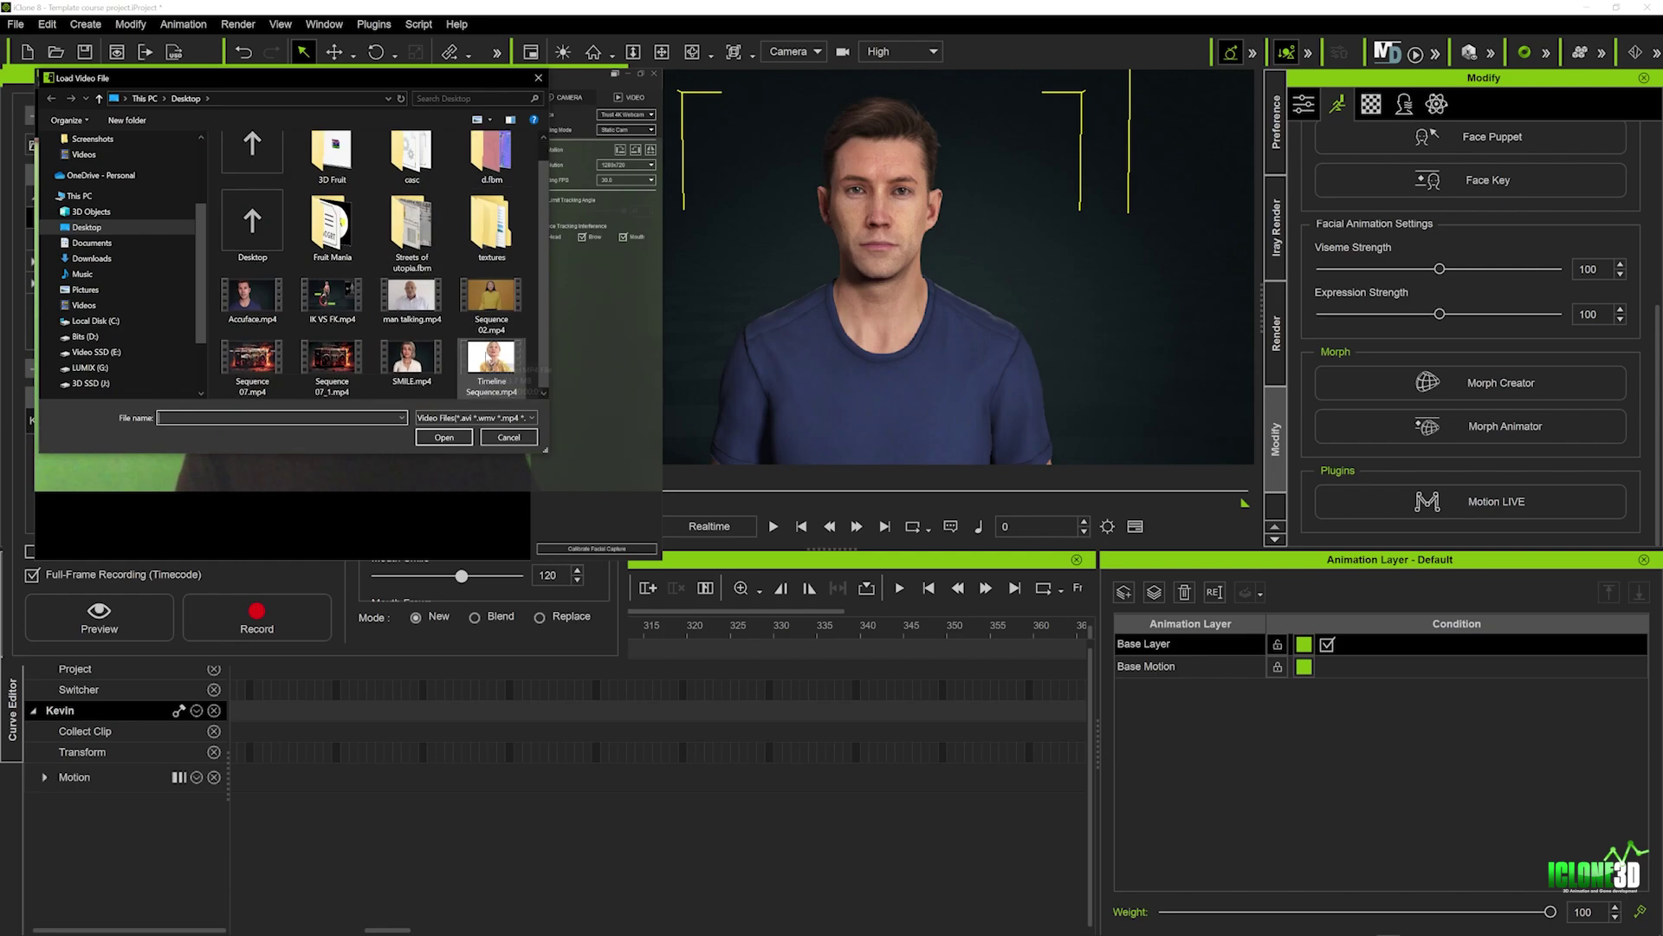
pyautogui.click(493, 358)
pyautogui.doubleClick(493, 358)
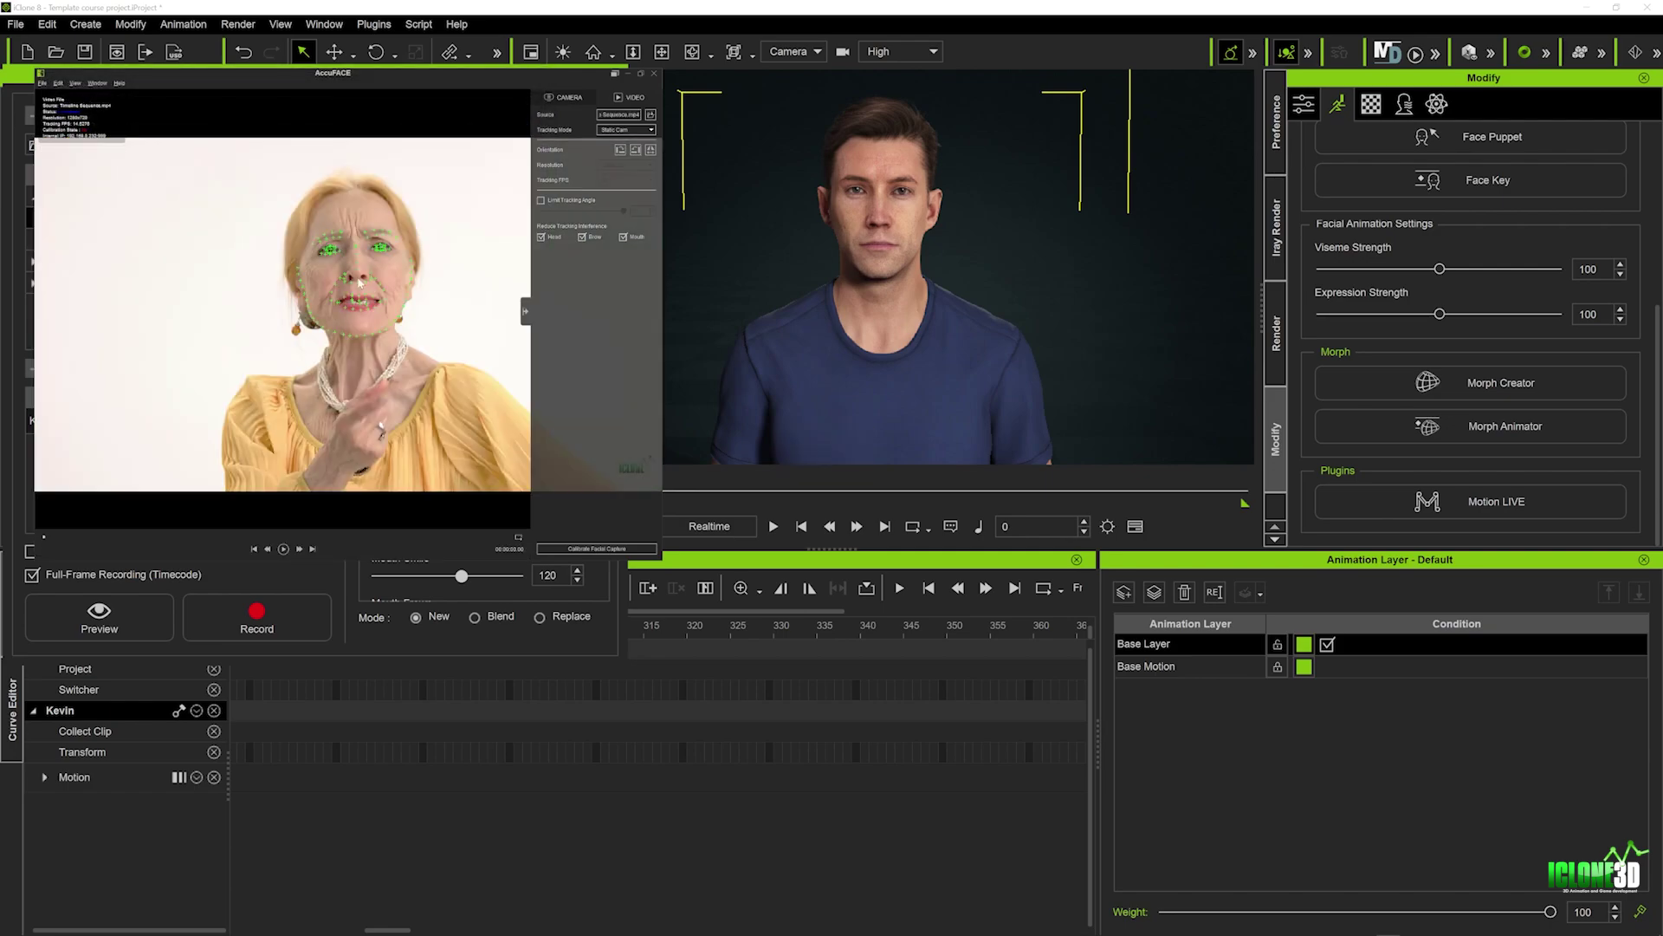
pyautogui.click(284, 549)
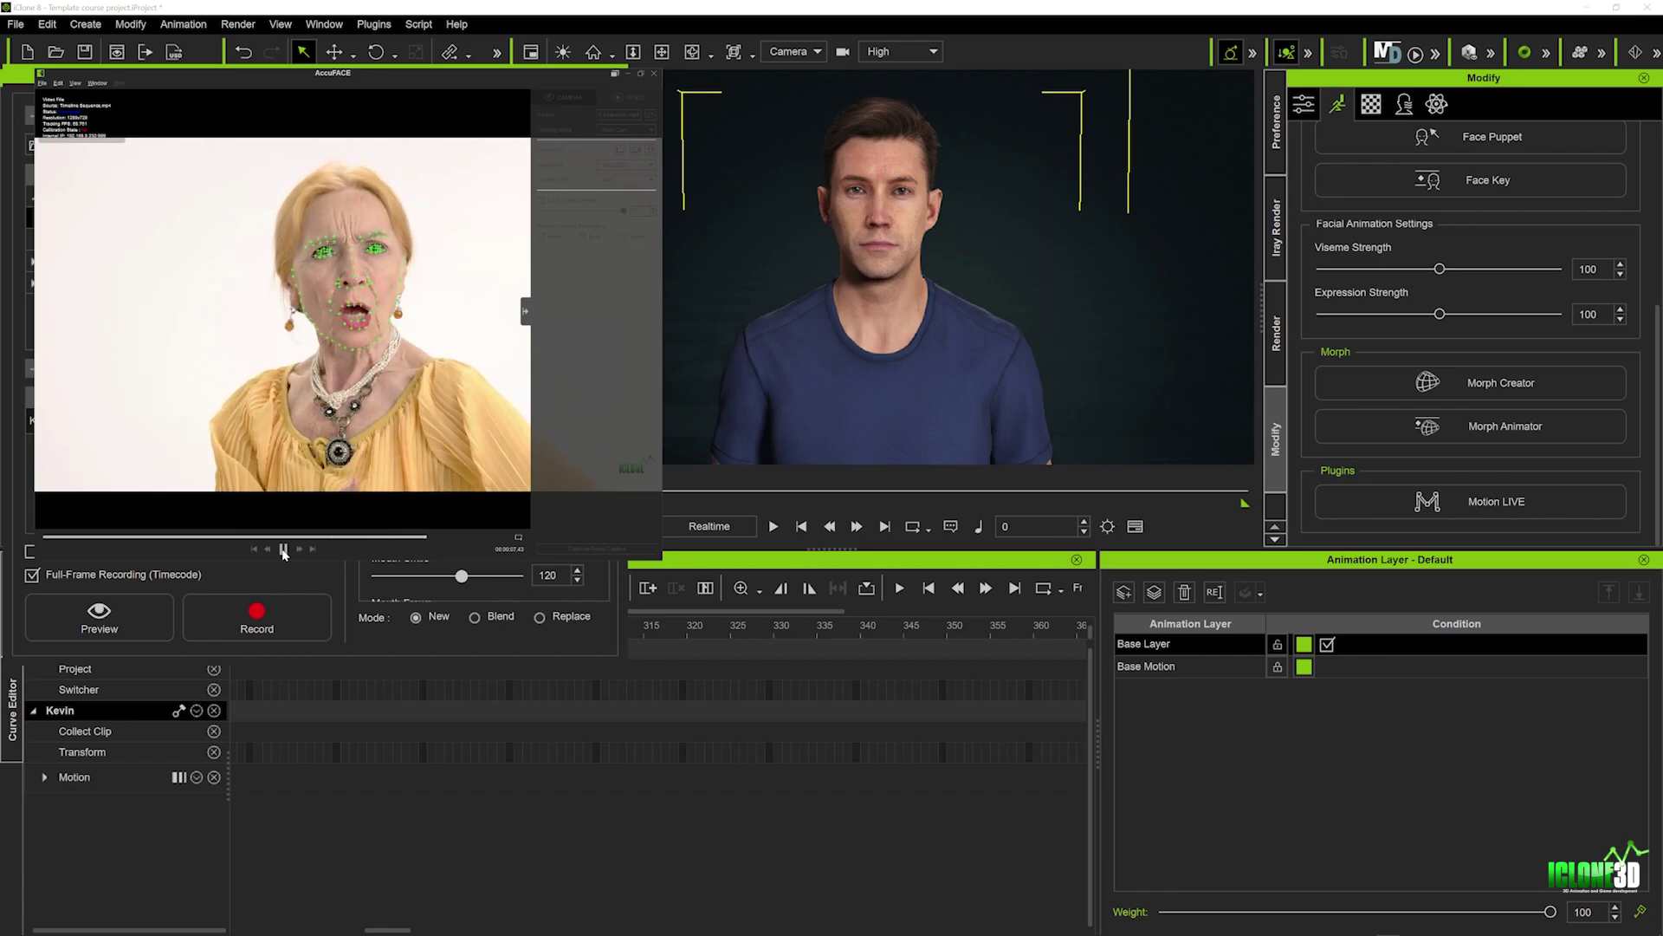
pyautogui.click(283, 549)
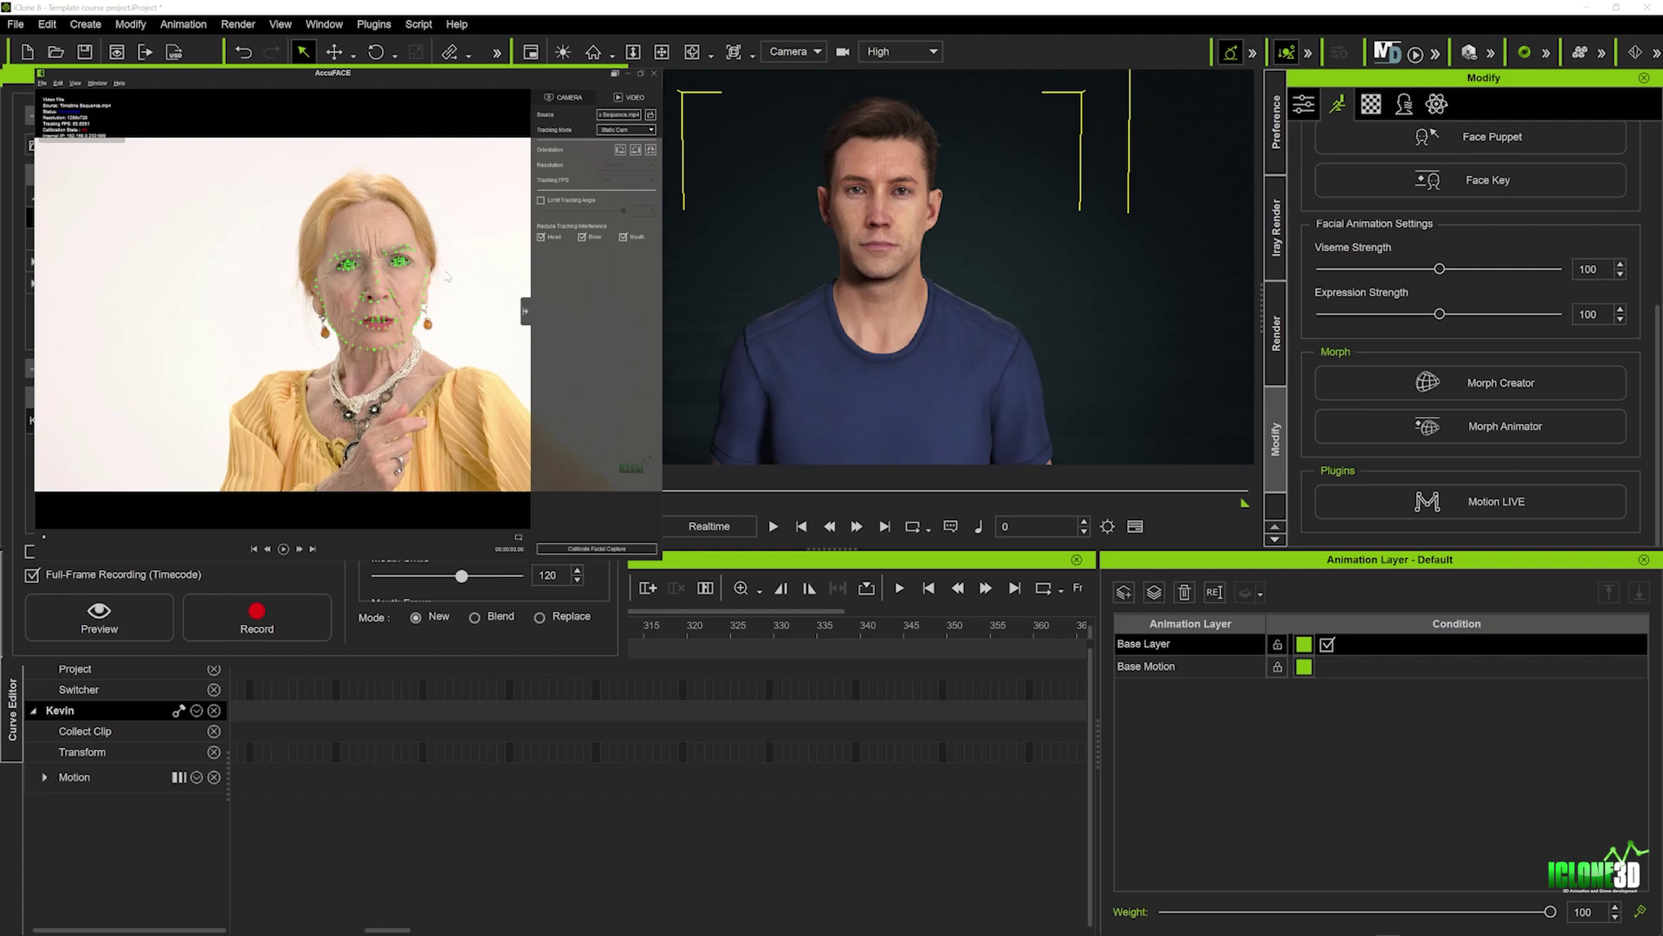
# Return to Motion LIVE and start Kevin's face preview from the video capture.
pyautogui.click(892, 167)
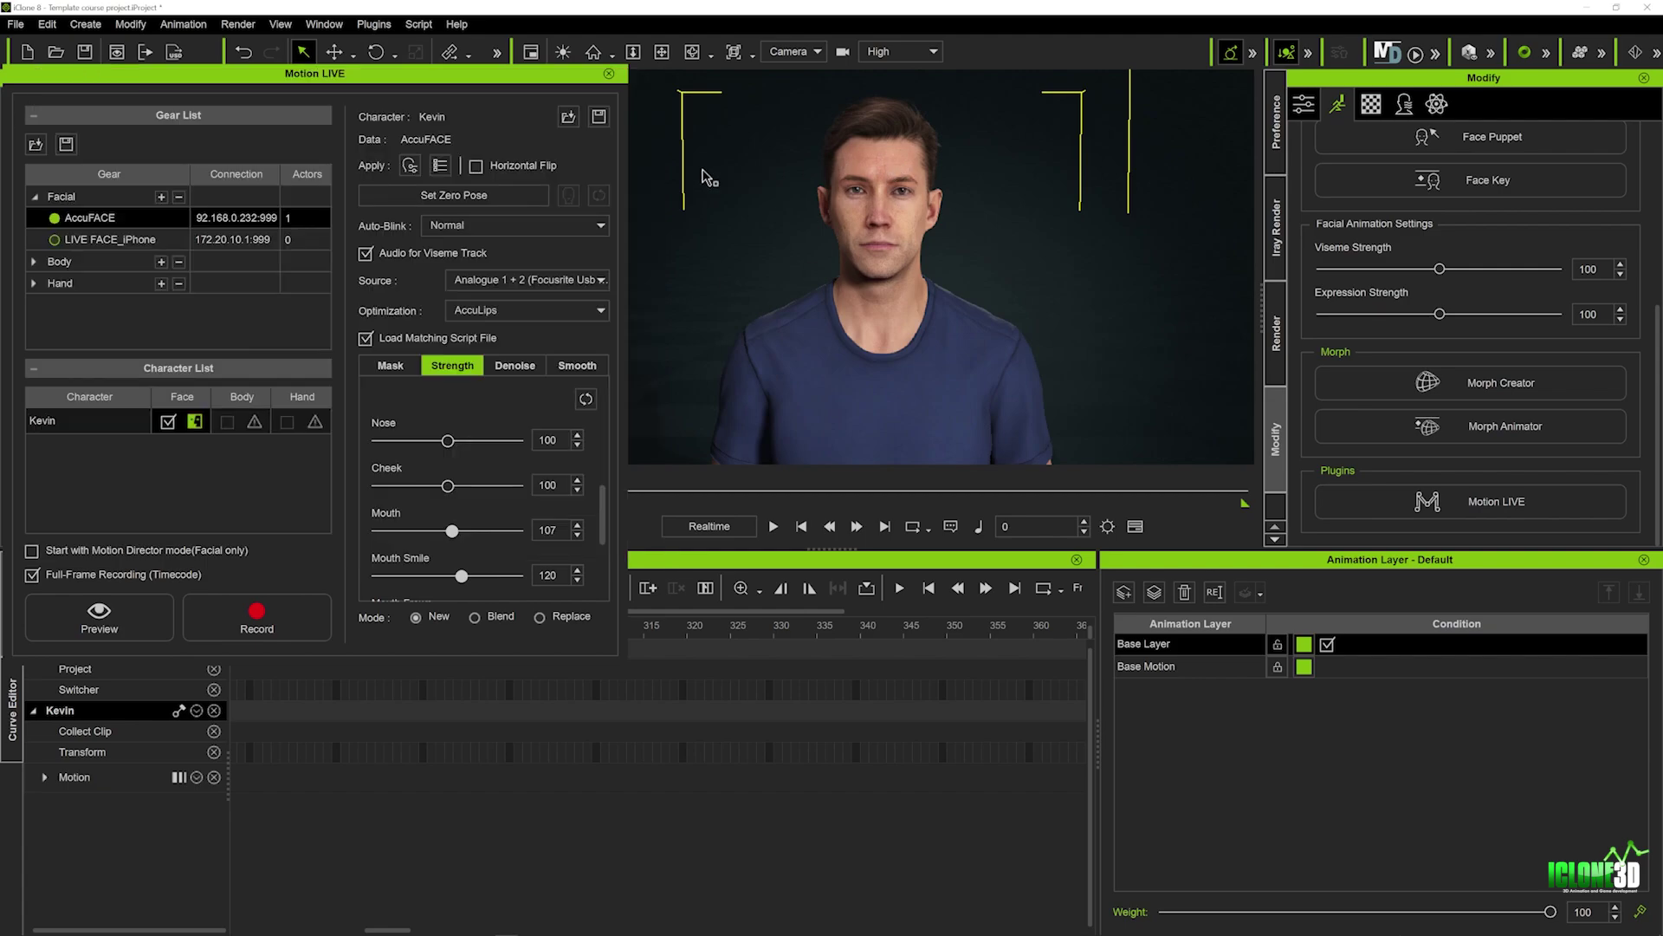
pyautogui.click(126, 628)
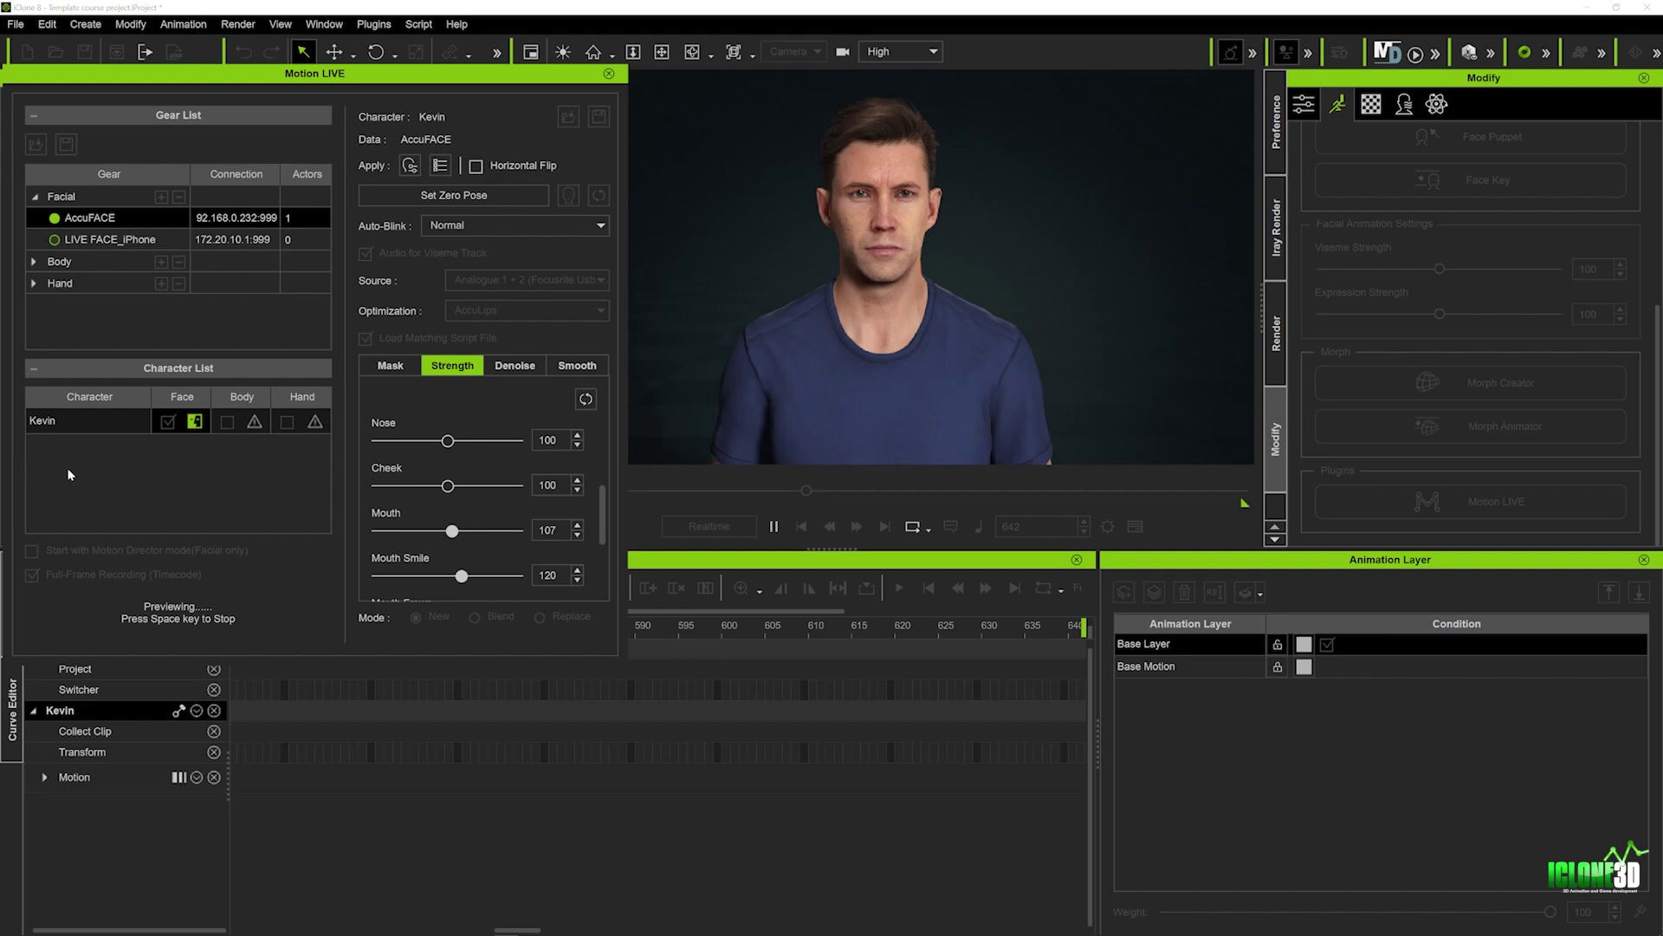
pyautogui.press('space')
pyautogui.click(143, 600)
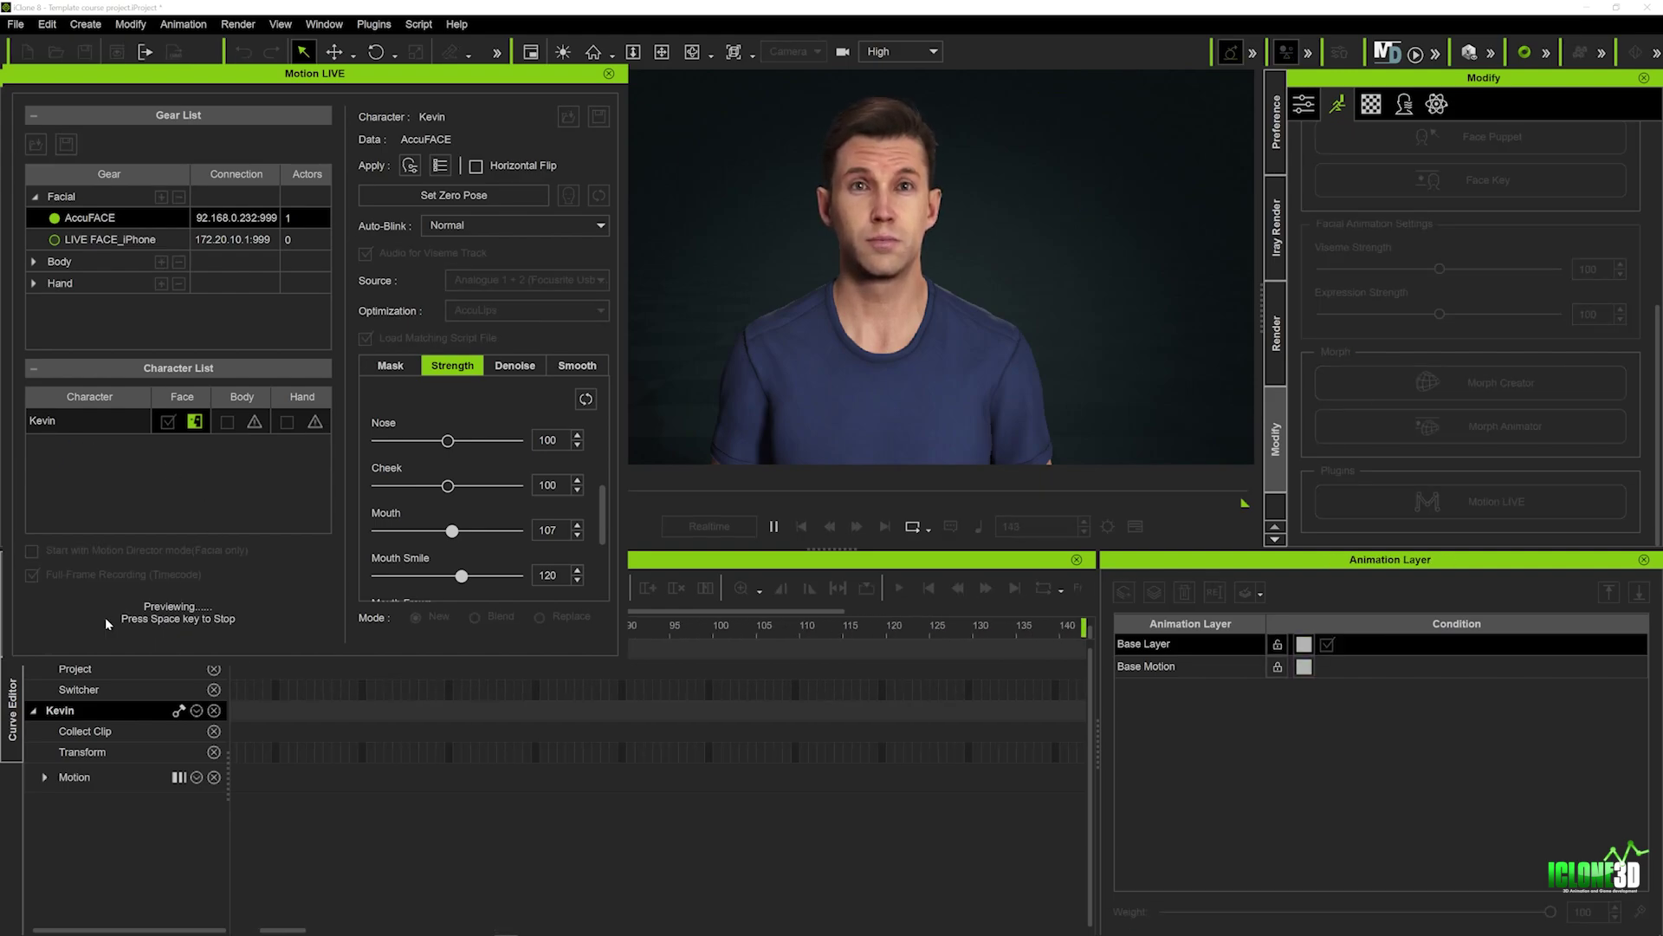
# Lower EyeBall strength to 132 and raise Global to 116, then preview and stop.
pyautogui.scroll(2, 468, 428)
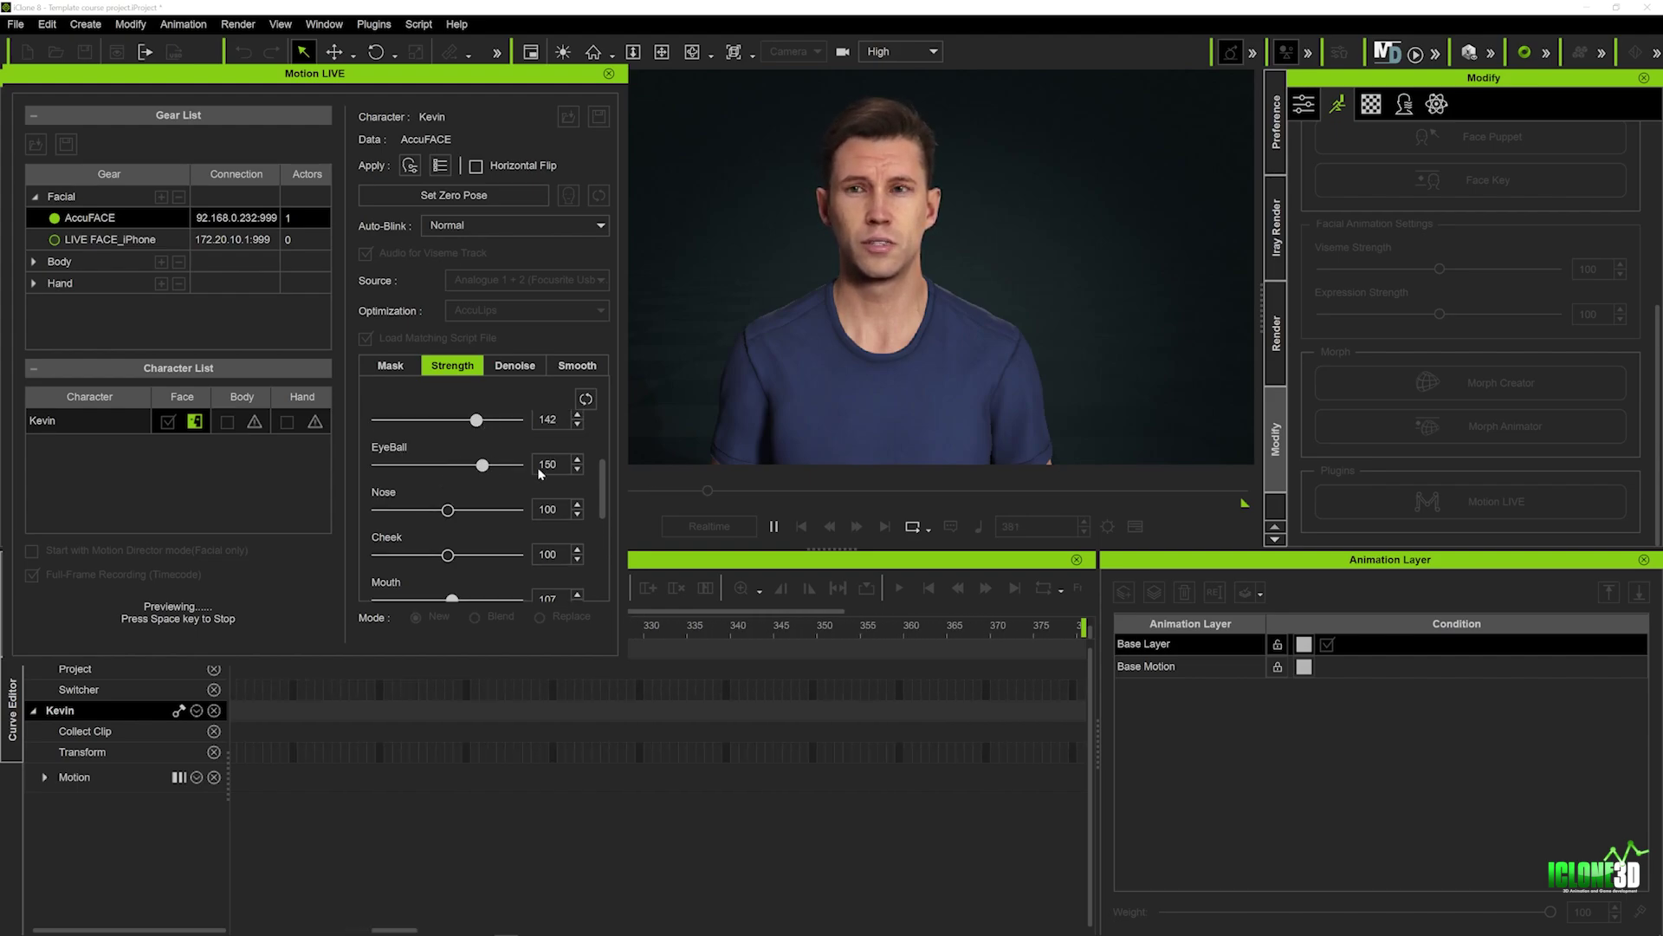
pyautogui.moveTo(485, 465); pyautogui.dragTo(470, 465)
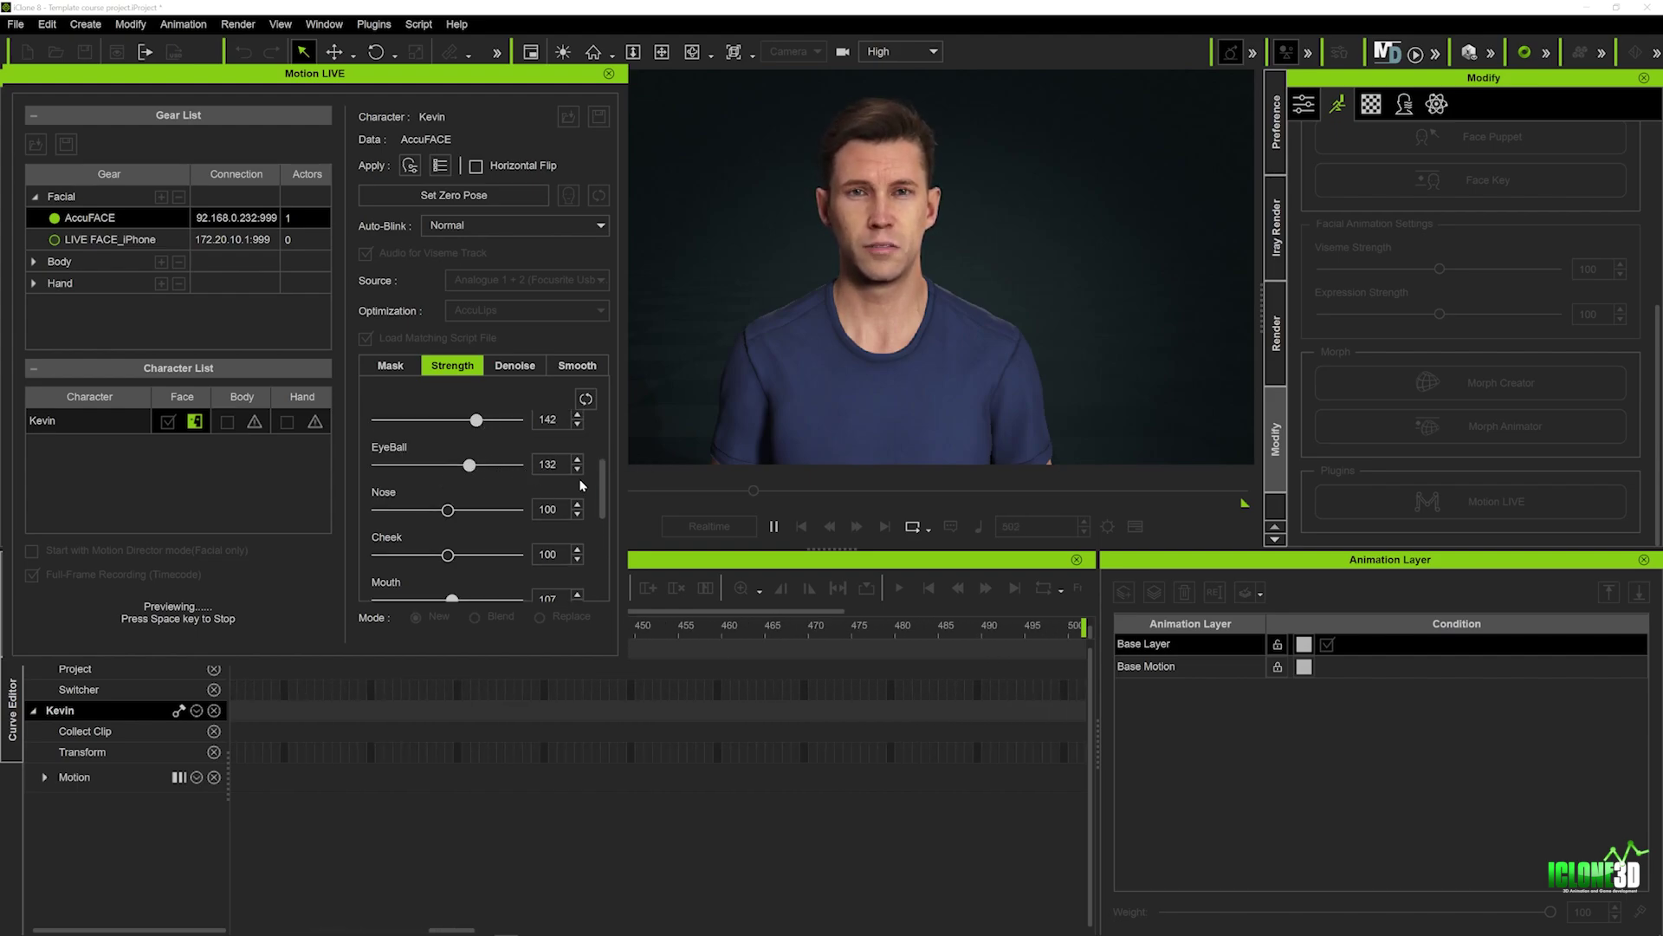
pyautogui.scroll(2, 601, 481)
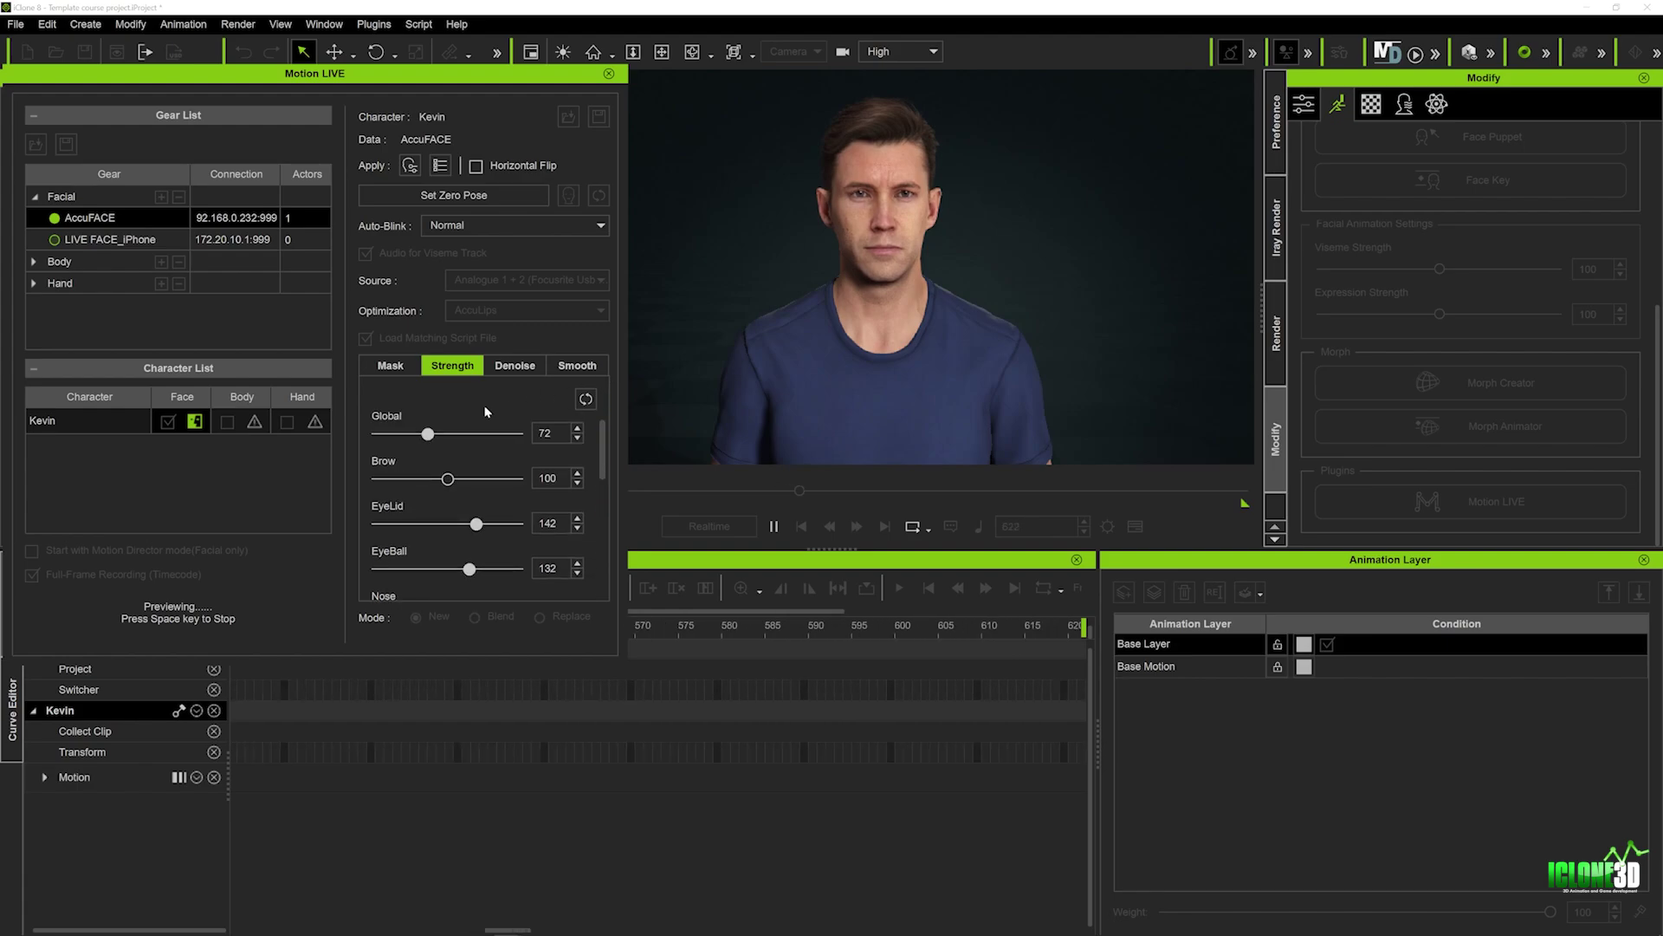
pyautogui.moveTo(430, 433); pyautogui.dragTo(458, 433)
pyautogui.press('space')
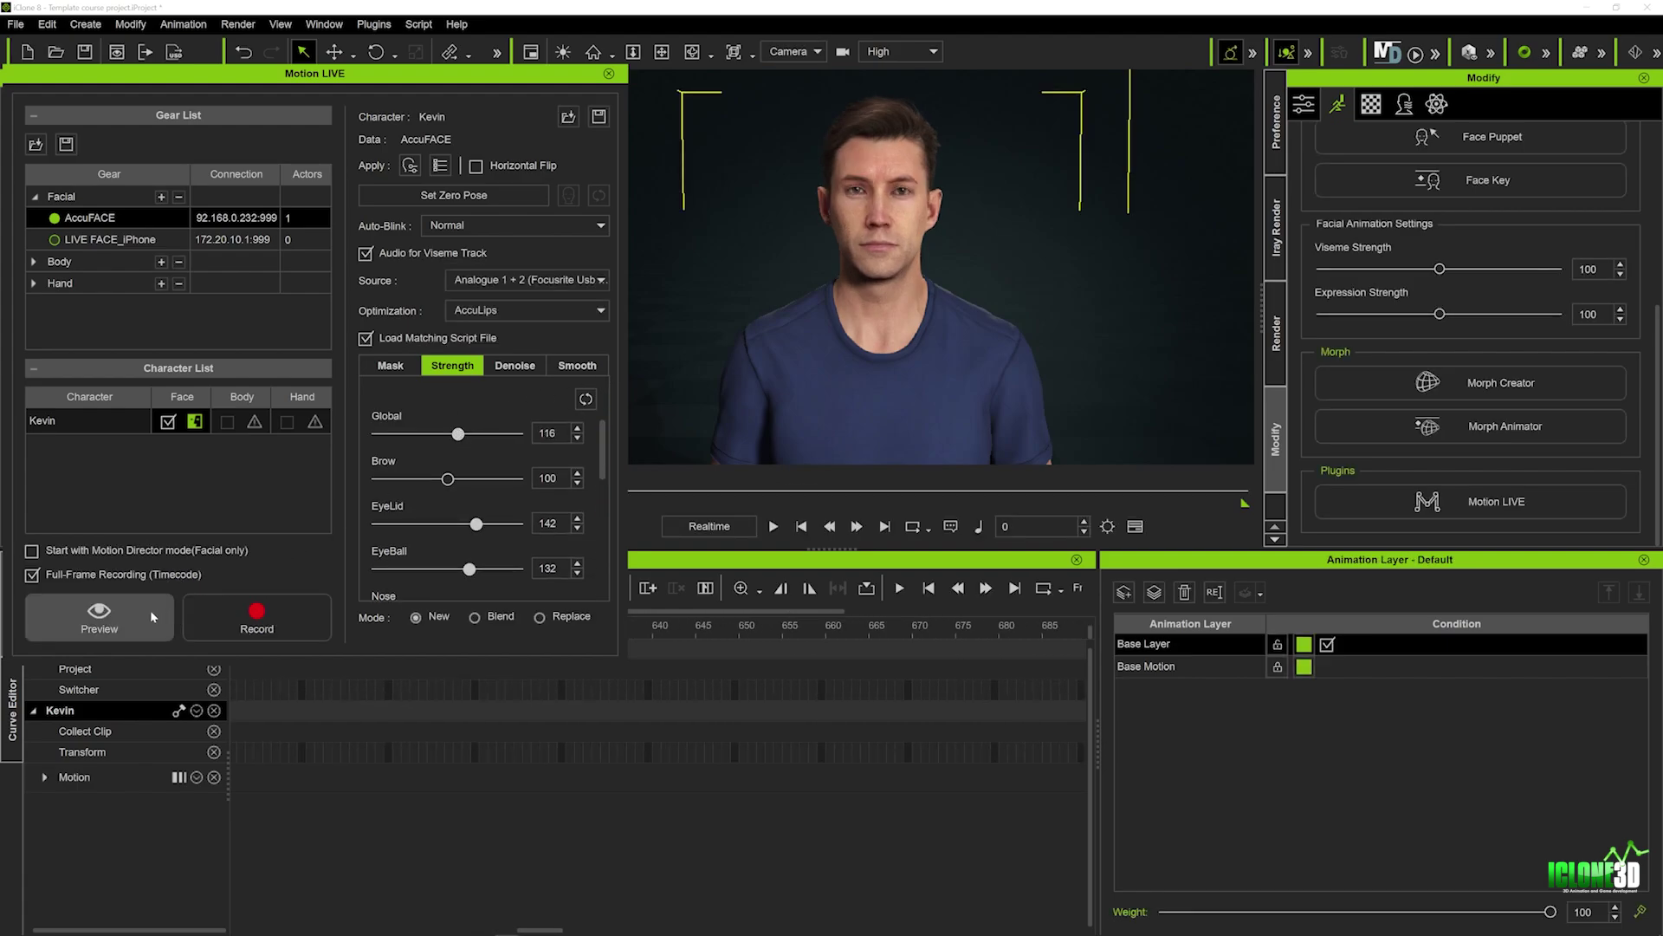
pyautogui.click(70, 616)
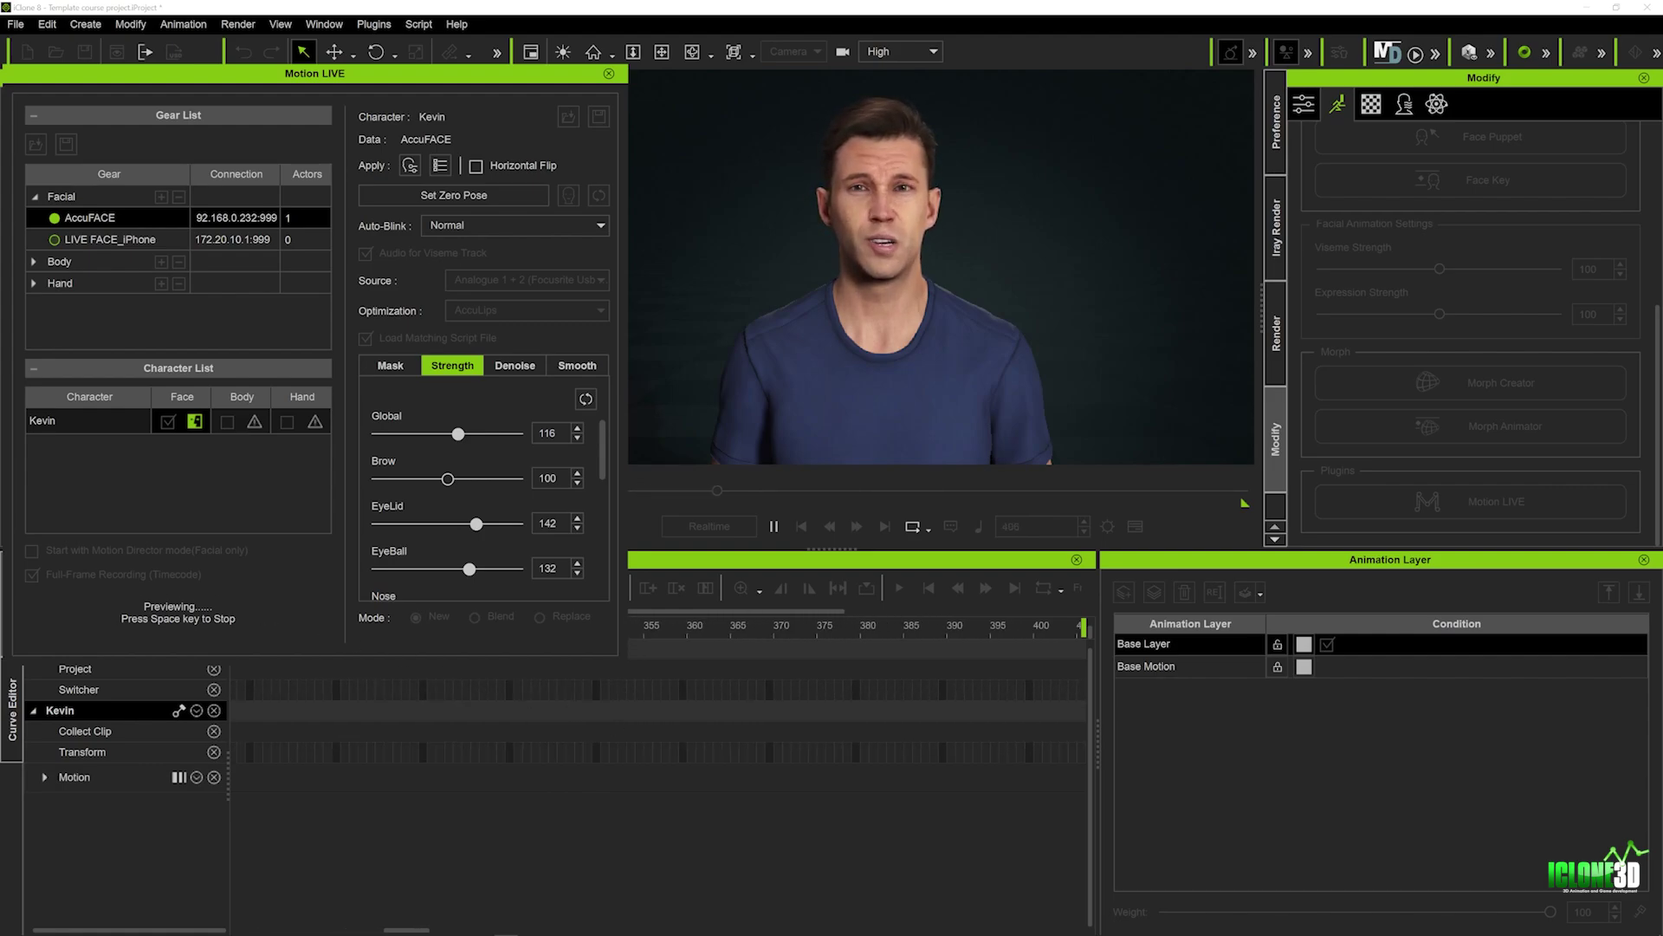
pyautogui.press('space')
# Start the Motion LIVE preview and play, then replay, the AccuFACE Timeline Sequence video.
pyautogui.click(99, 617)
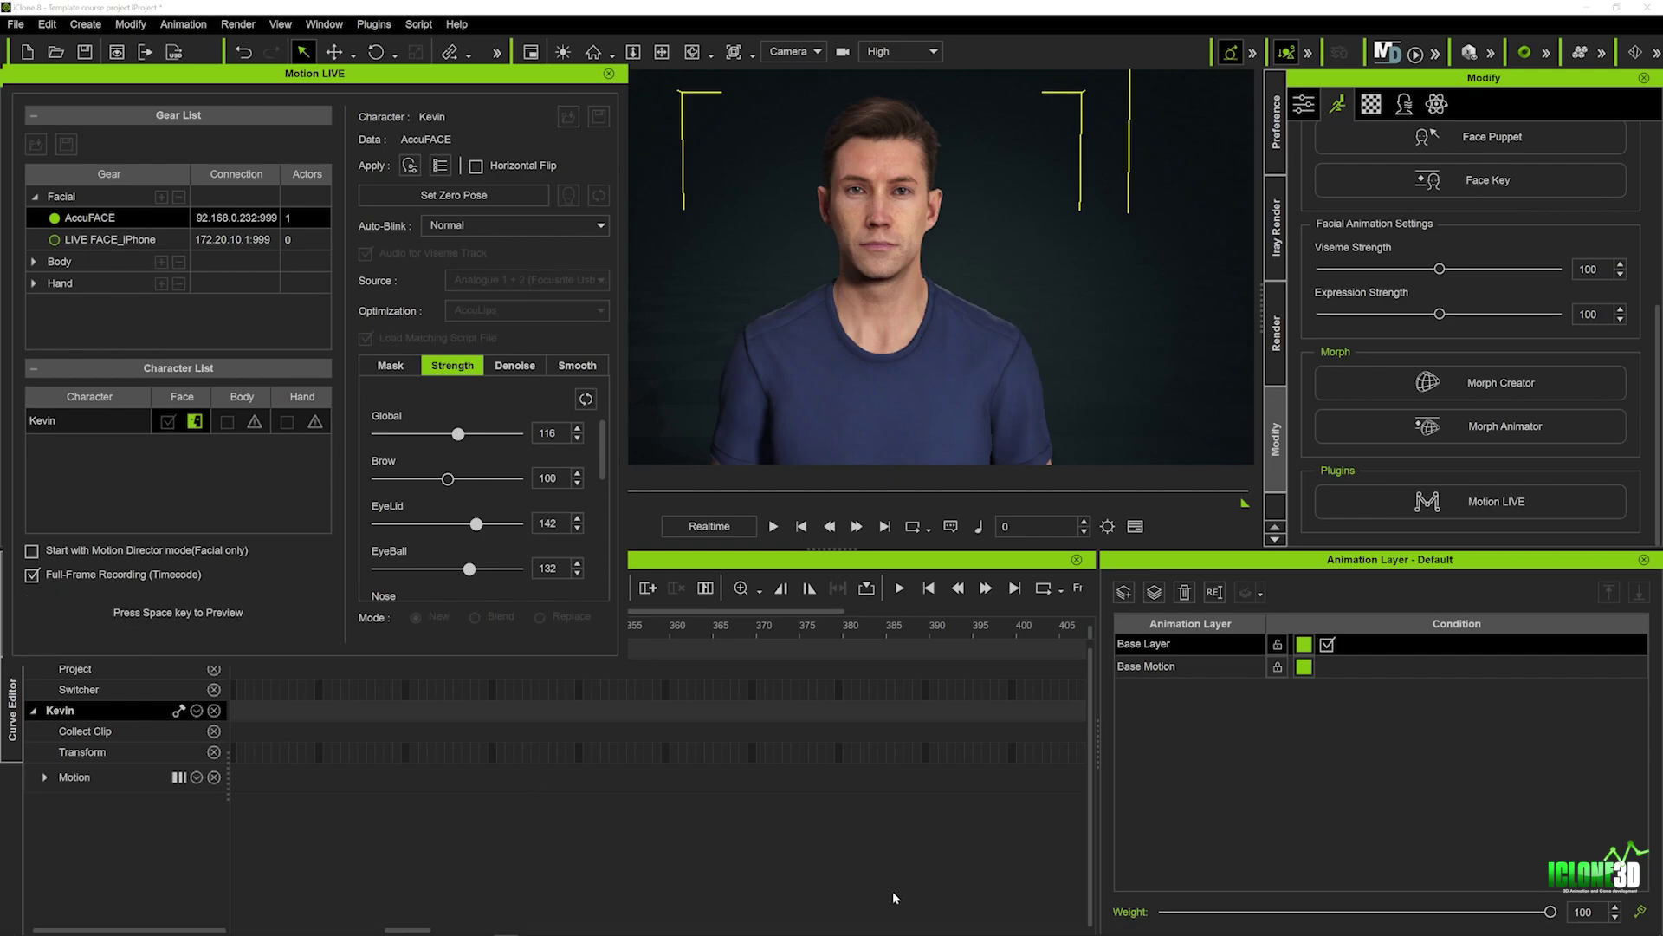
pyautogui.press('space')
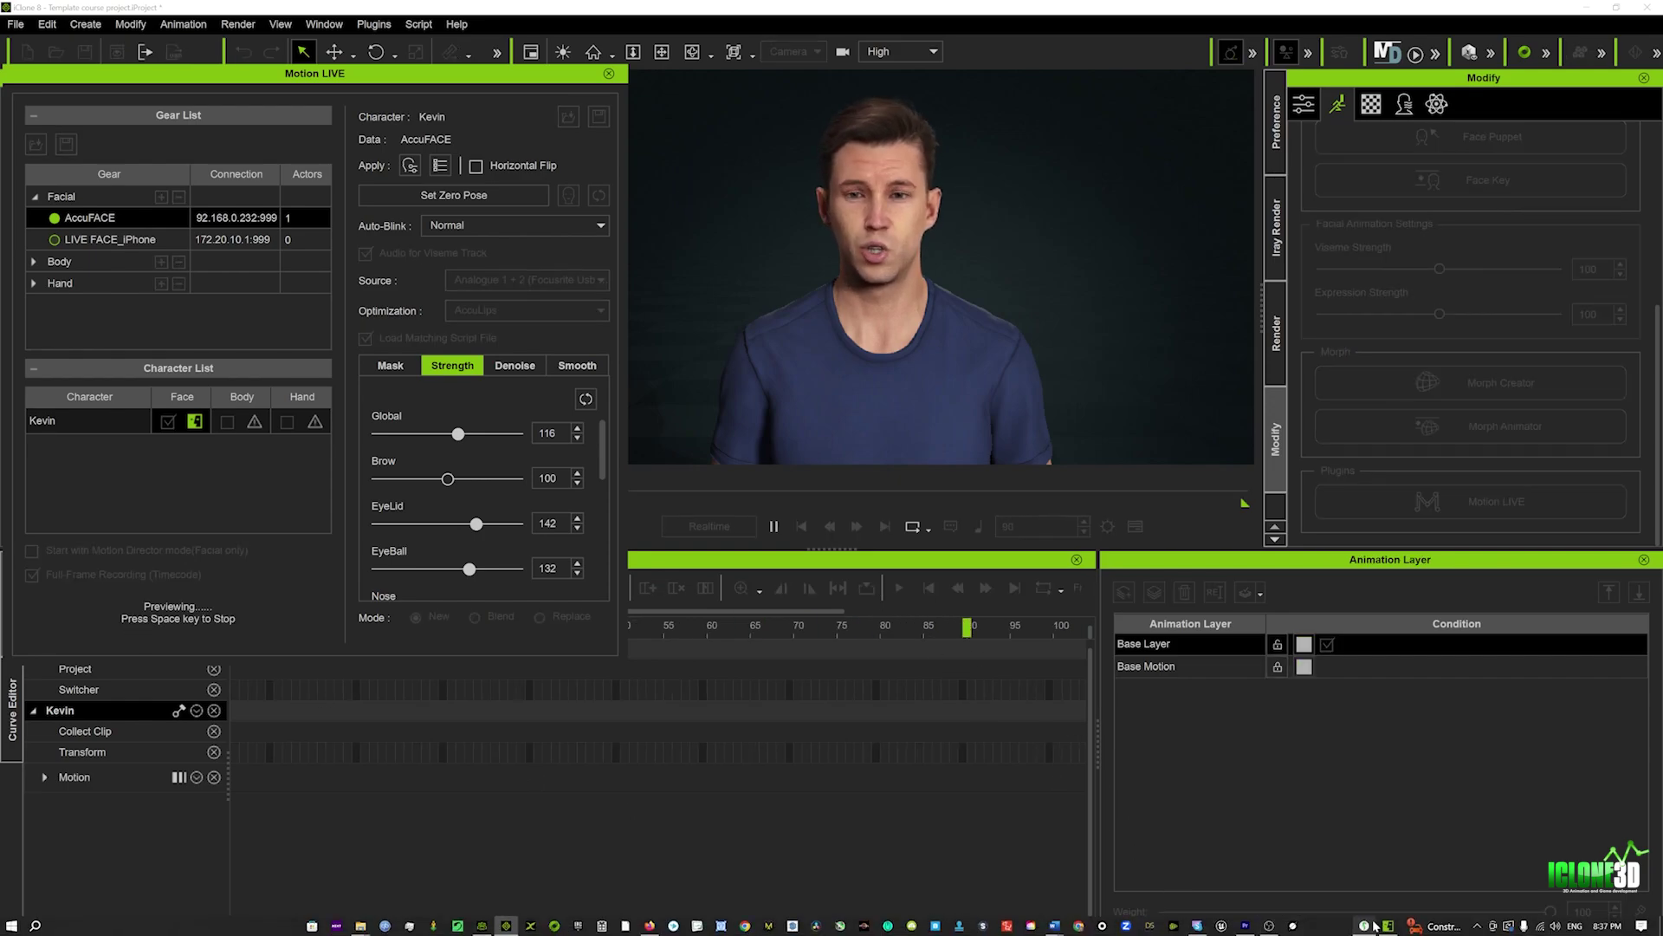
pyautogui.click(1388, 926)
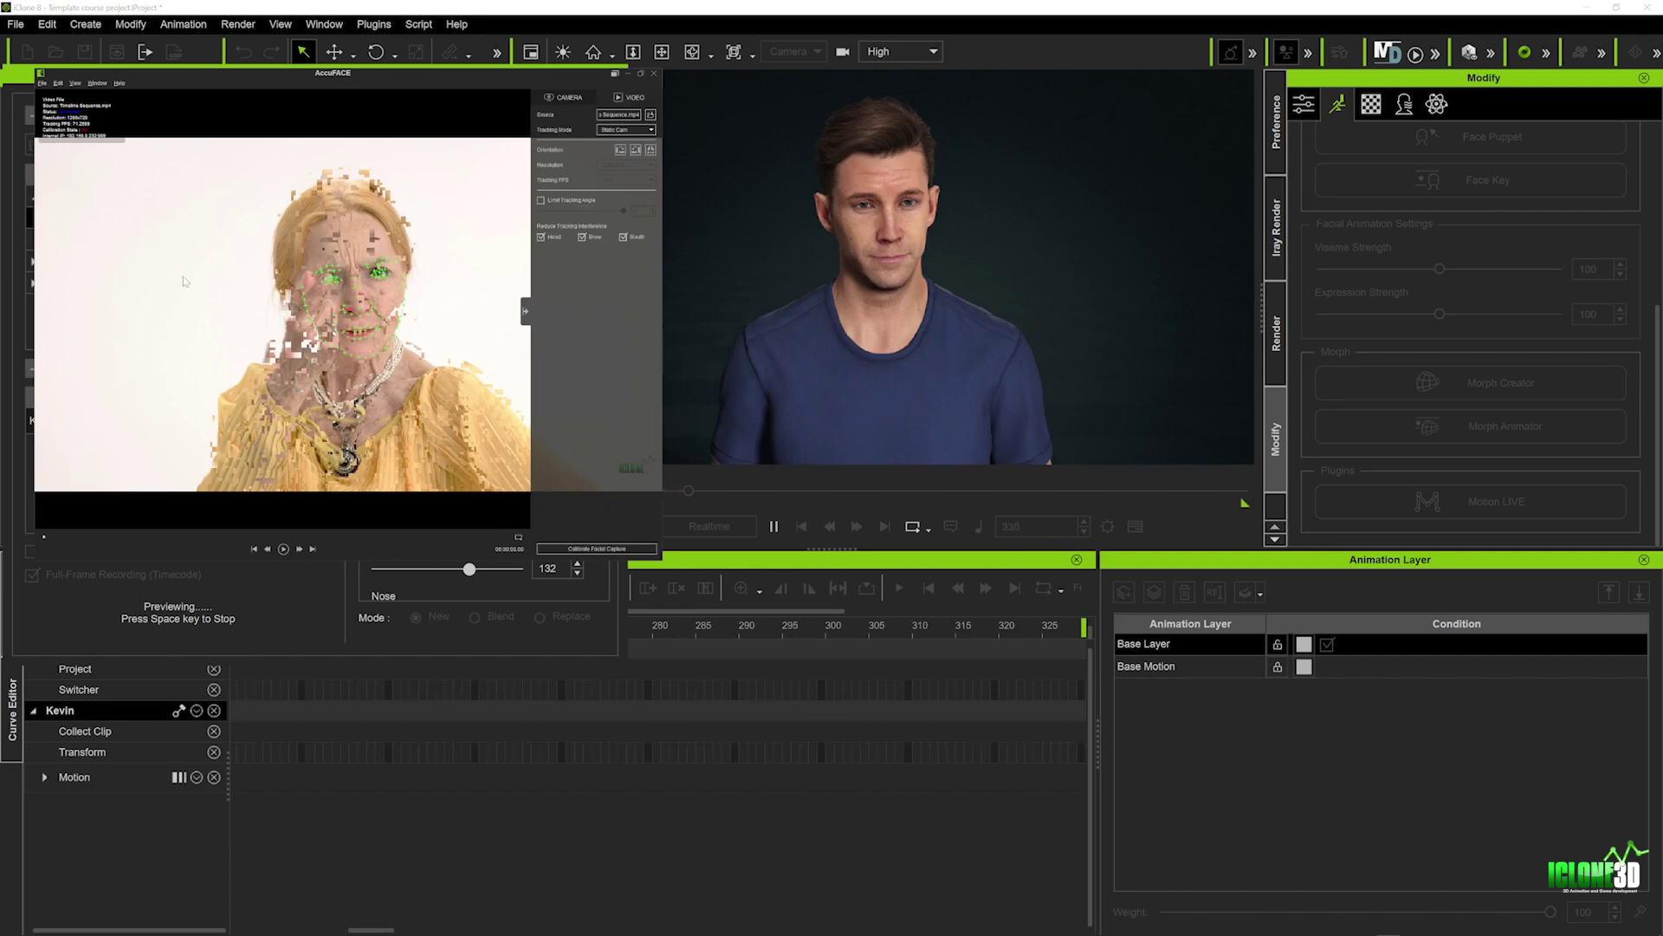
pyautogui.click(285, 550)
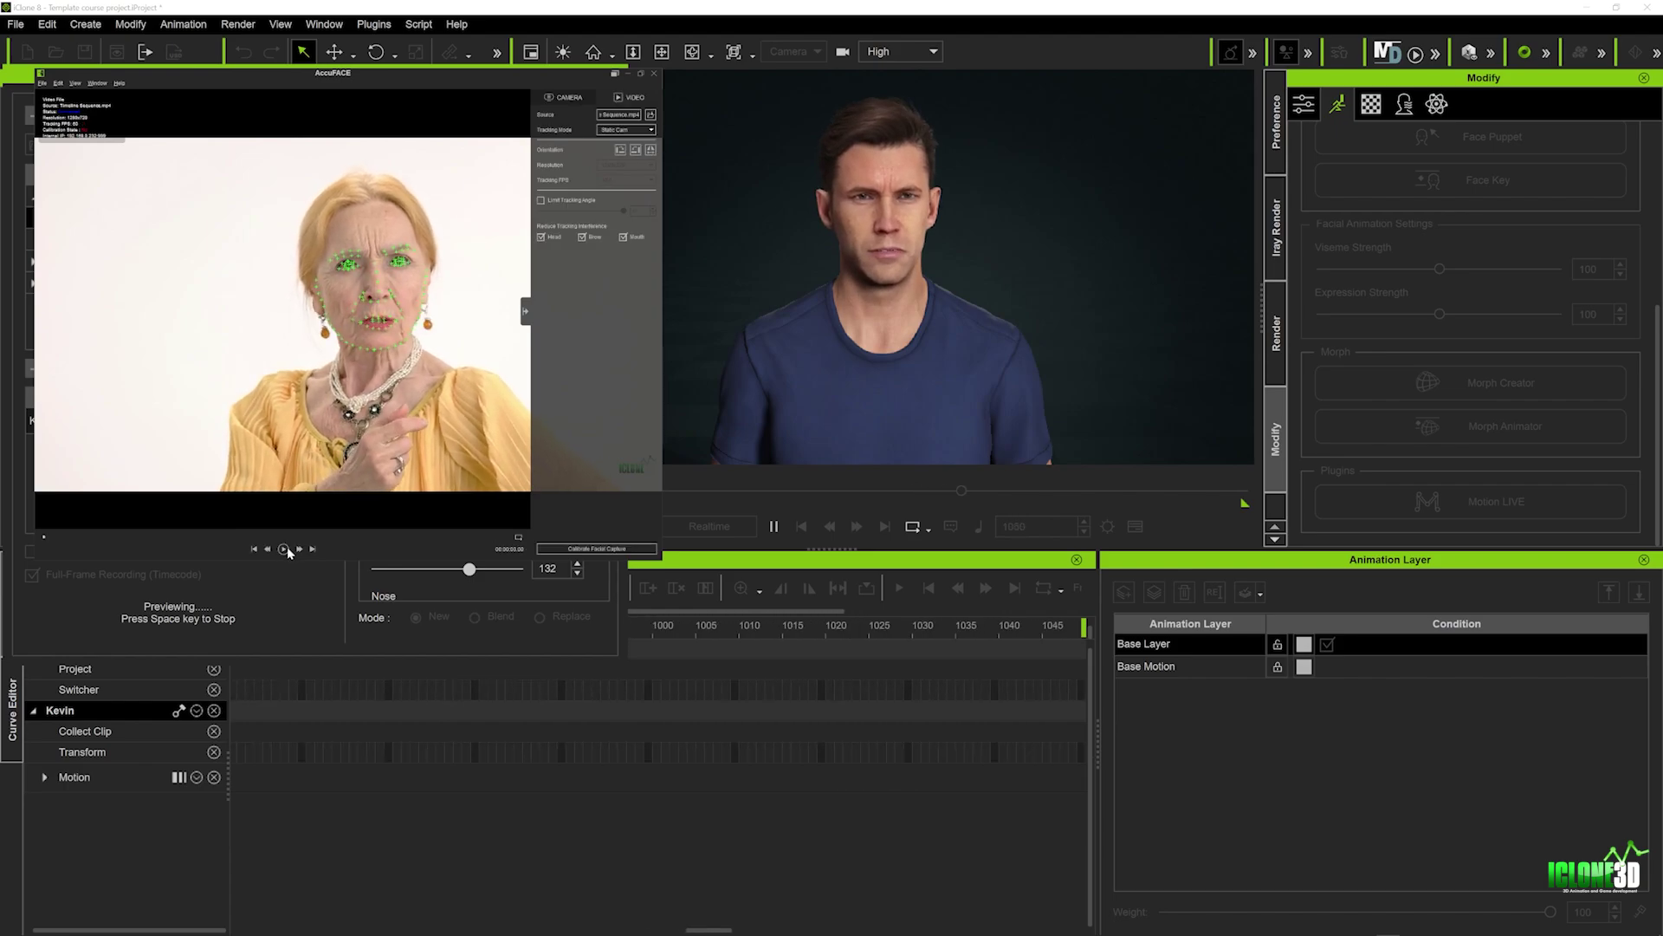
pyautogui.click(285, 549)
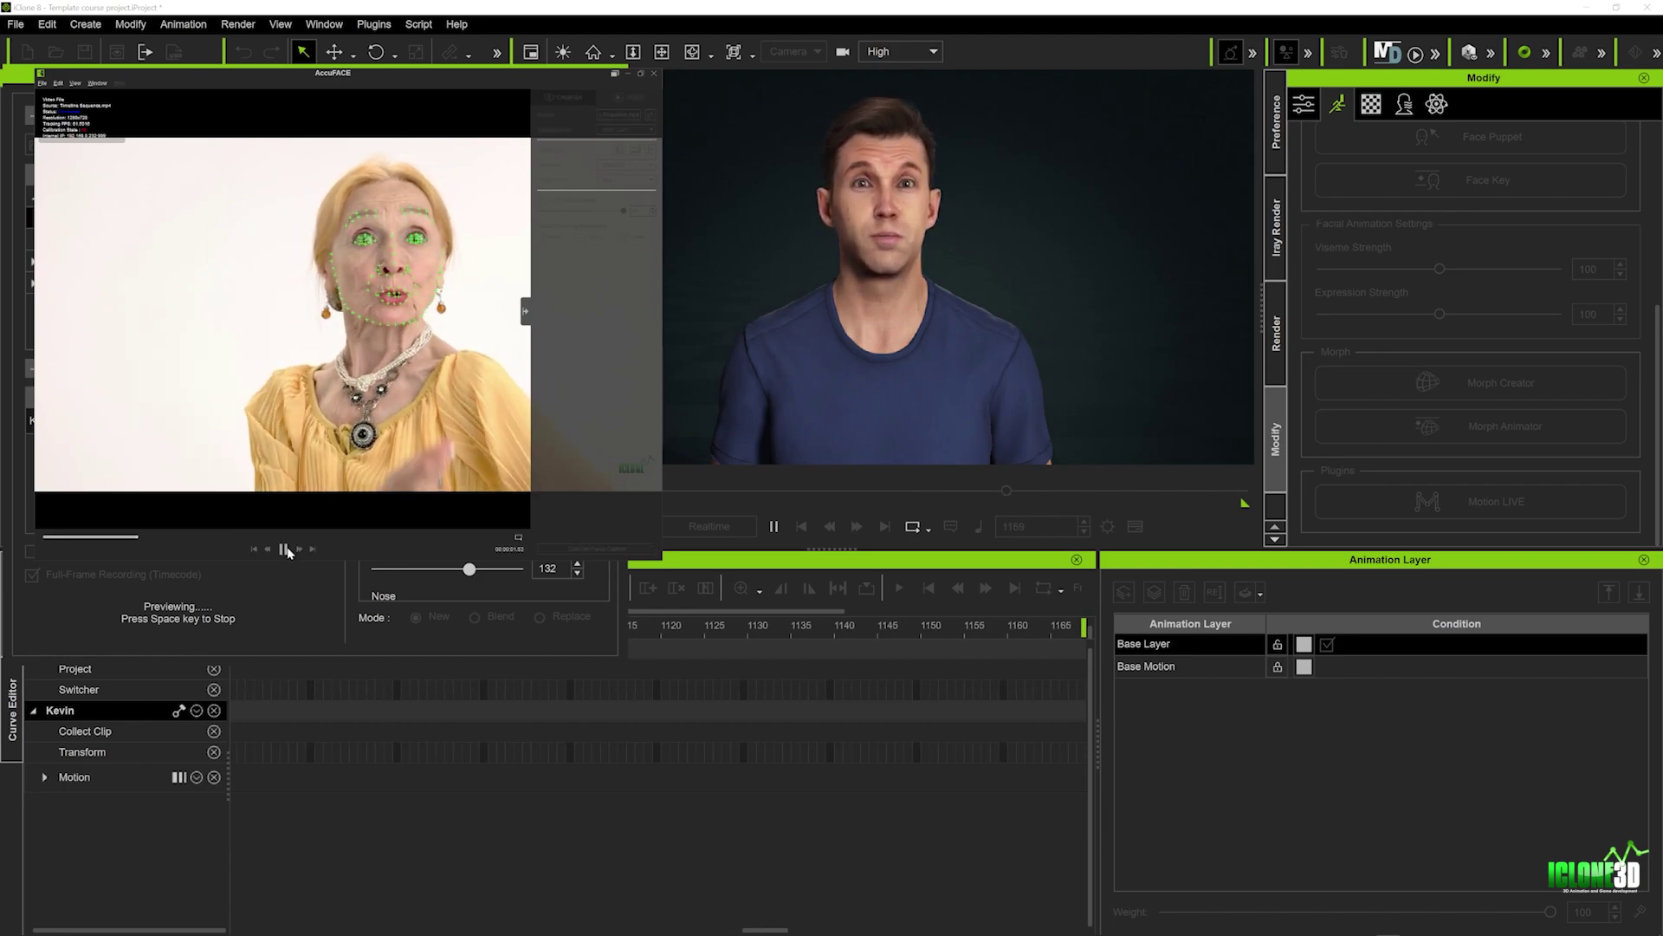